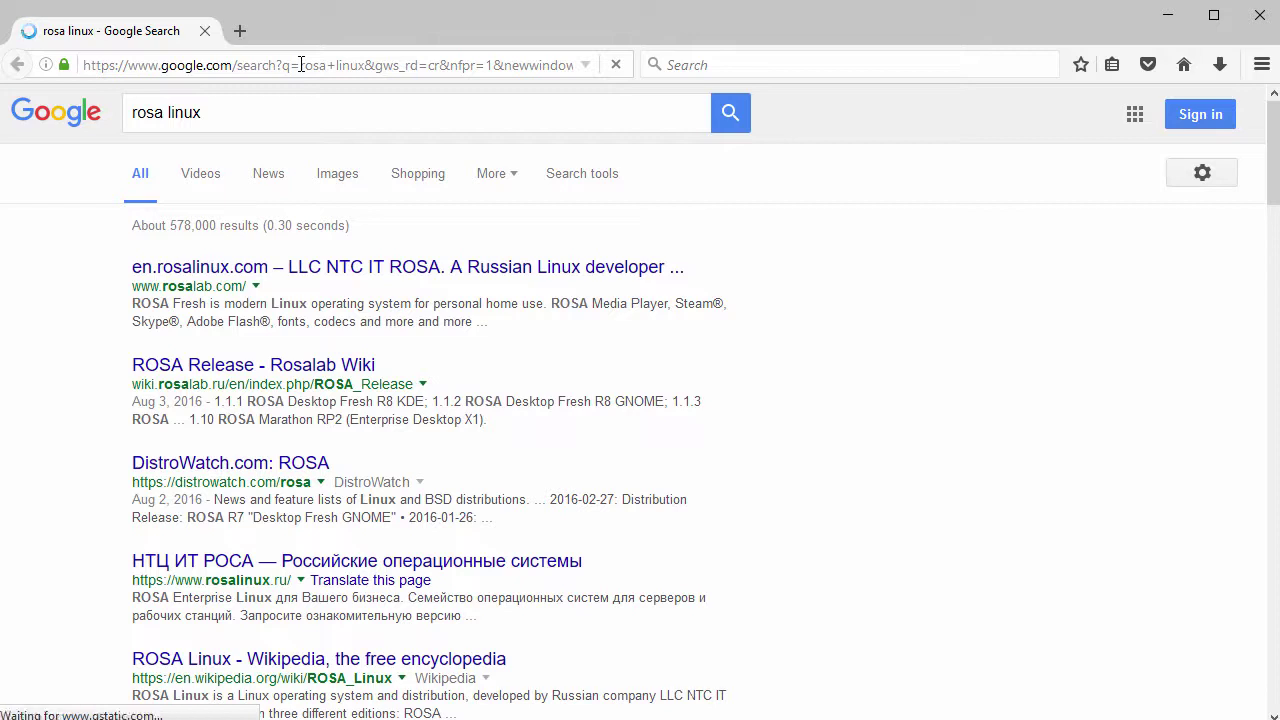
# Step: Open en.rosalinux.com from the results, read its ROSA Fresh intro, and go to Downloads
pyautogui.click(331, 270)
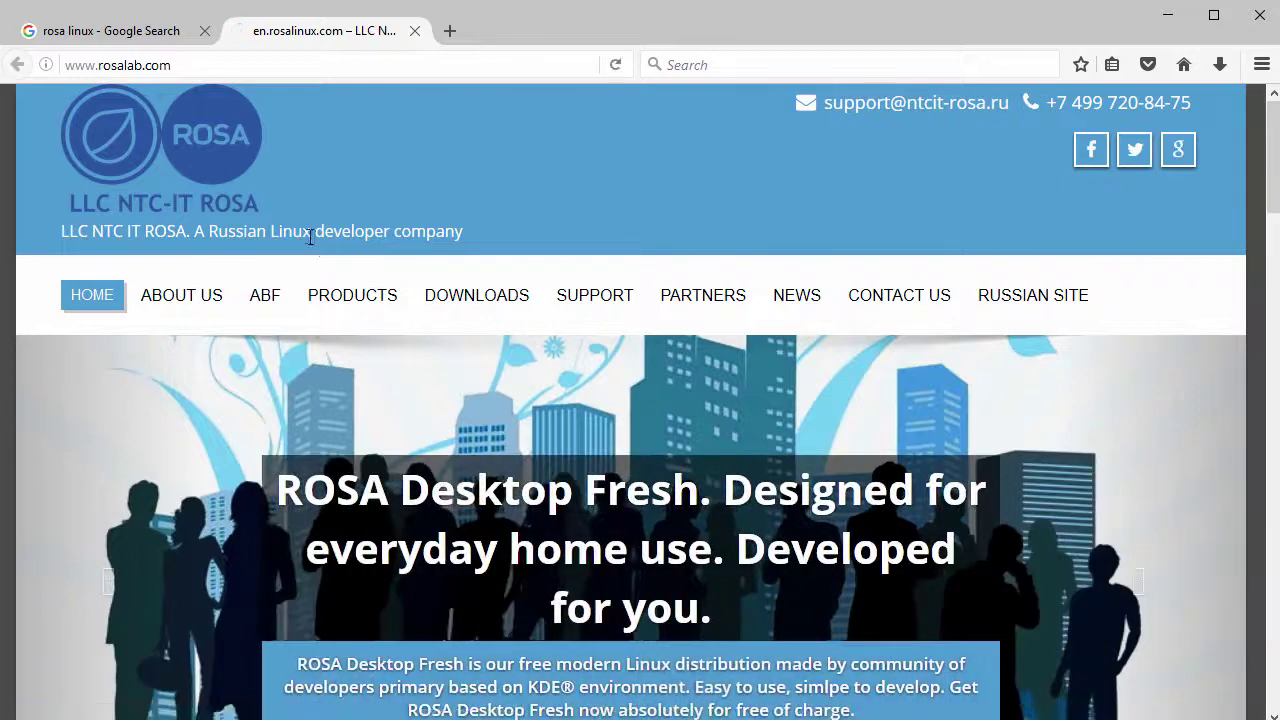
pyautogui.scroll(-5, 398, 387)
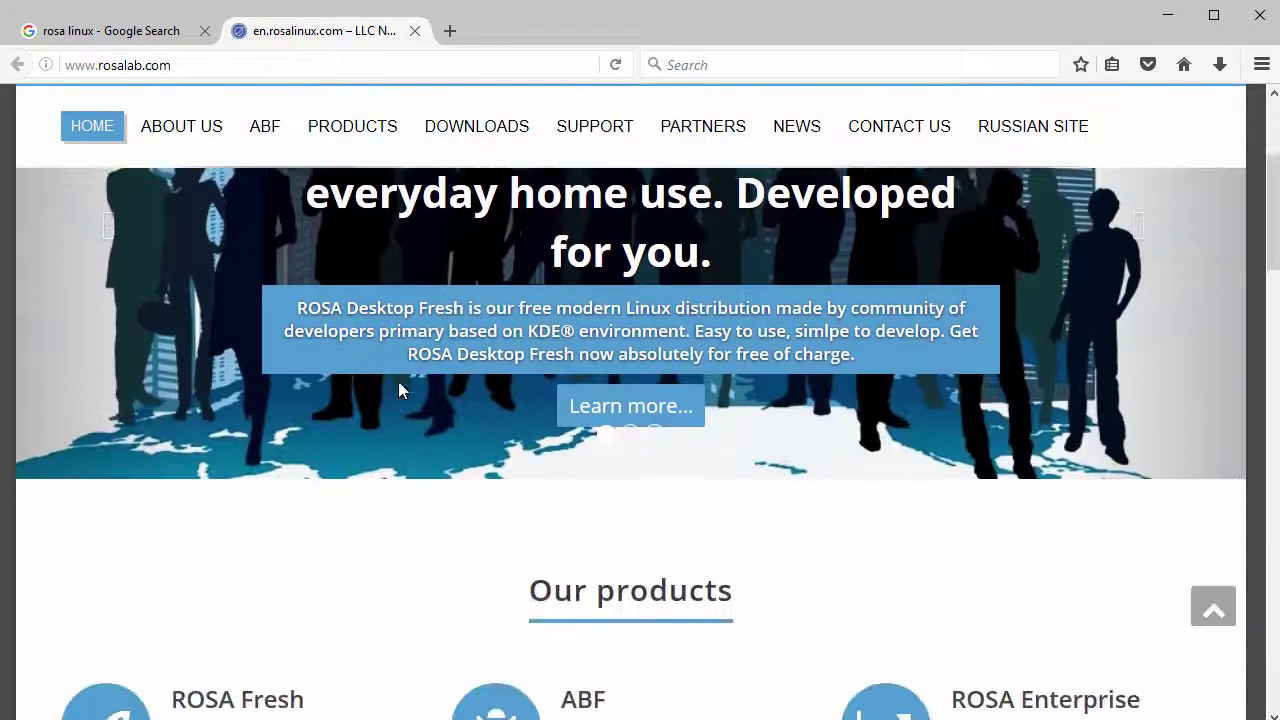
pyautogui.scroll(-2, 398, 390)
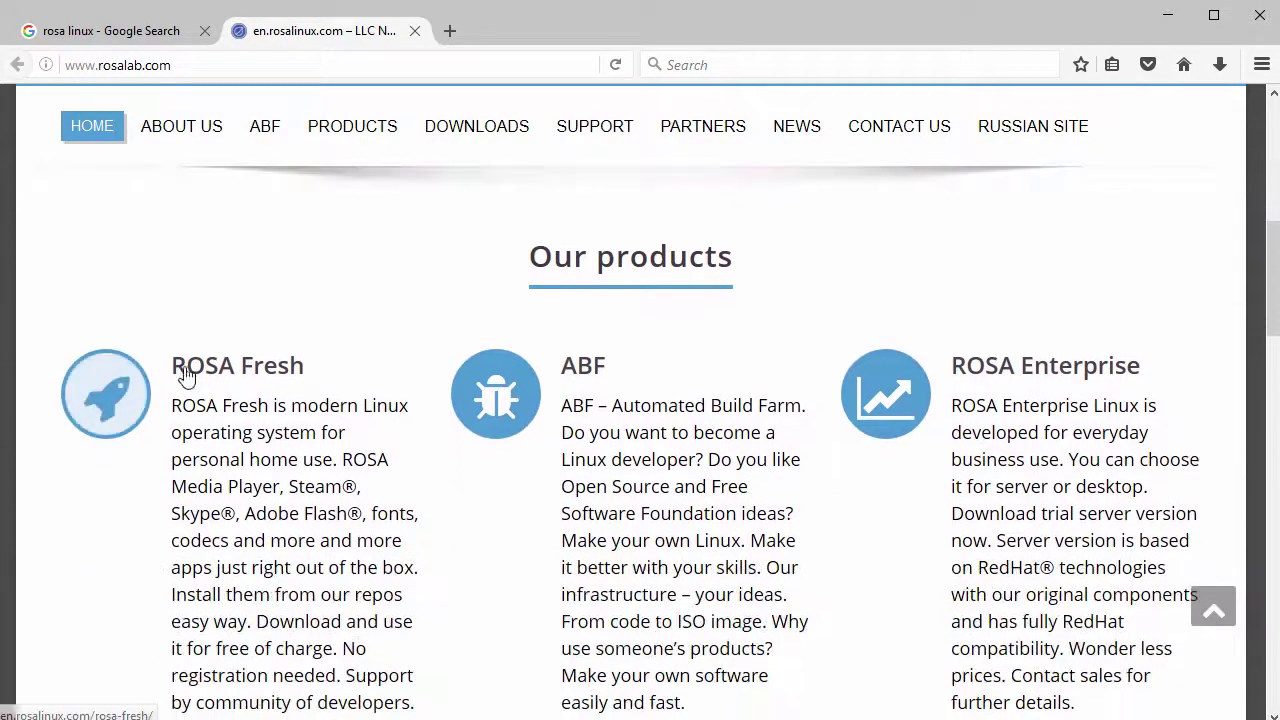
pyautogui.moveTo(171, 405); pyautogui.dragTo(338, 459)
pyautogui.scroll(-2, 380, 465)
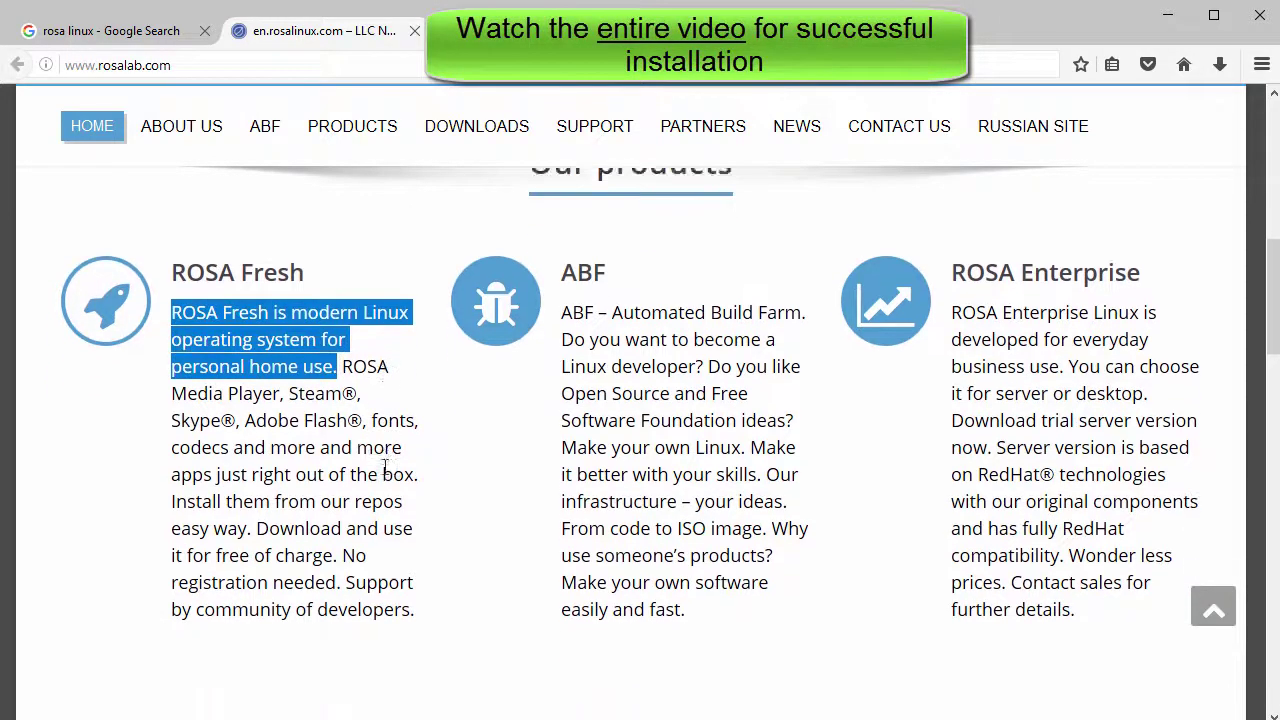
pyautogui.scroll(4, 395, 473)
pyautogui.scroll(1, 398, 475)
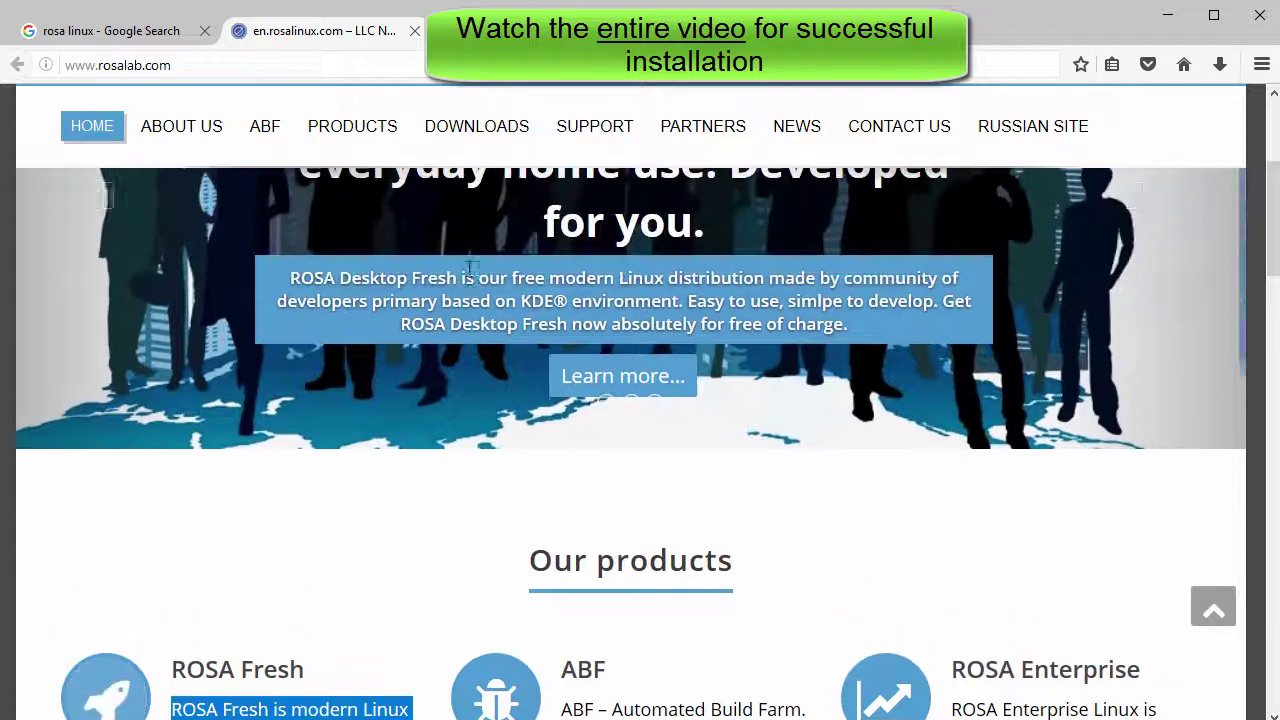
pyautogui.click(487, 137)
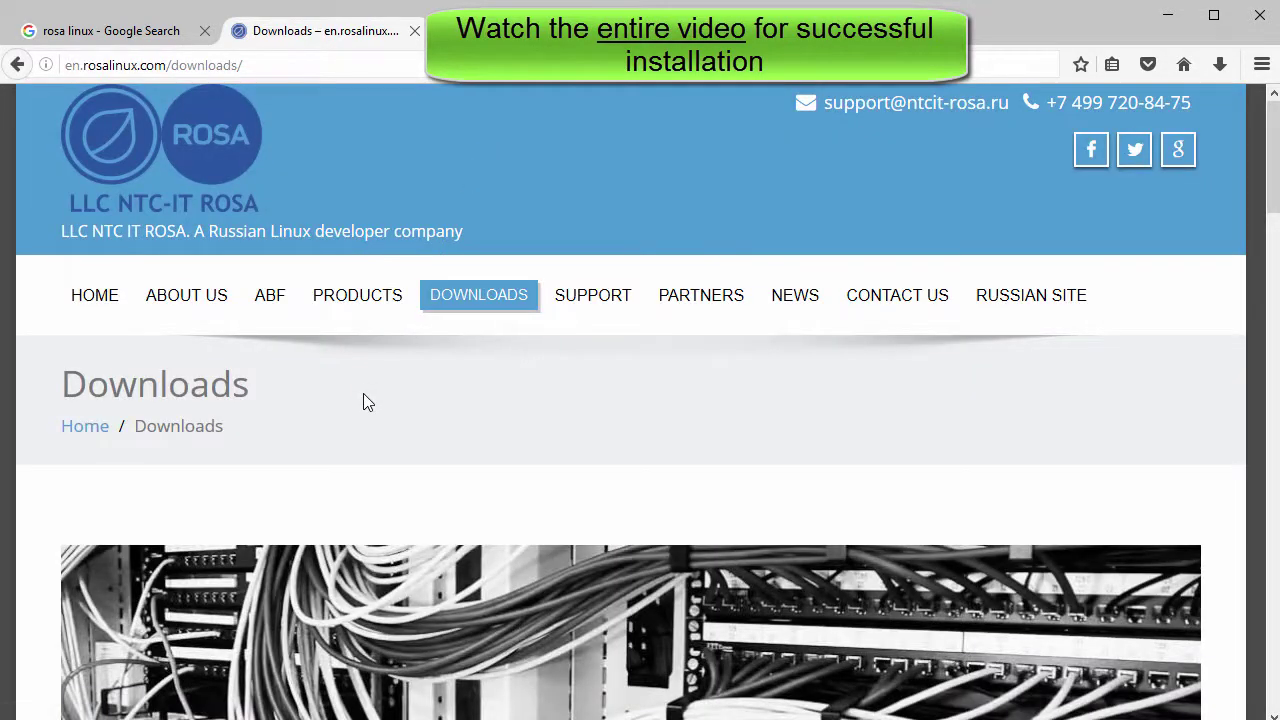
# Step: Scroll the Downloads page to the latest release and the PLASMA 5 edition headings
pyautogui.scroll(-5, 363, 400)
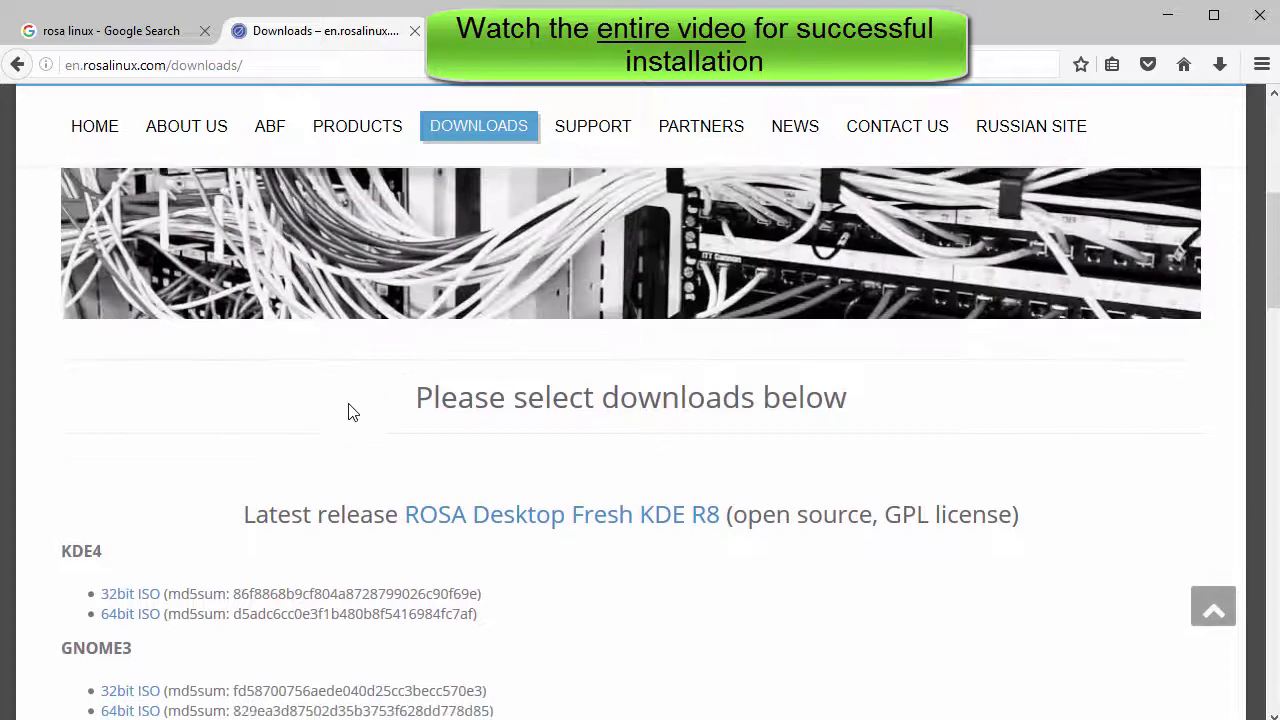
pyautogui.scroll(-2, 262, 397)
pyautogui.moveTo(248, 371); pyautogui.dragTo(720, 369)
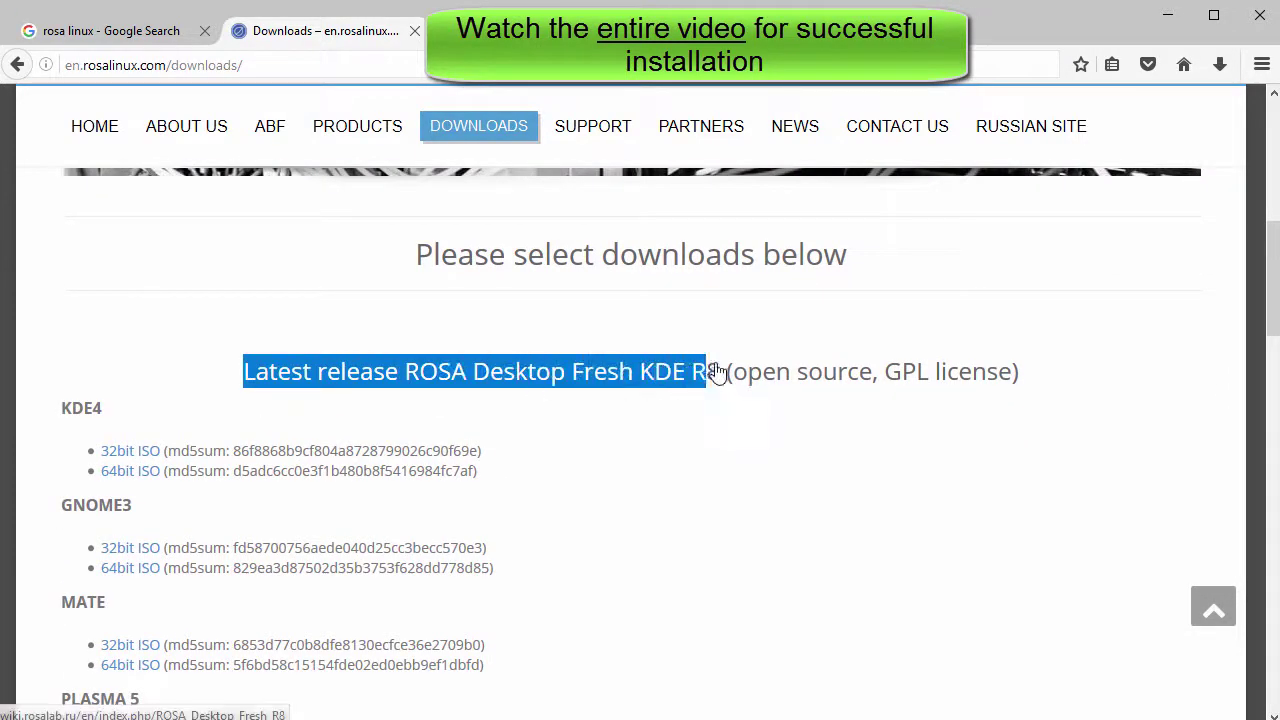
pyautogui.click(77, 402)
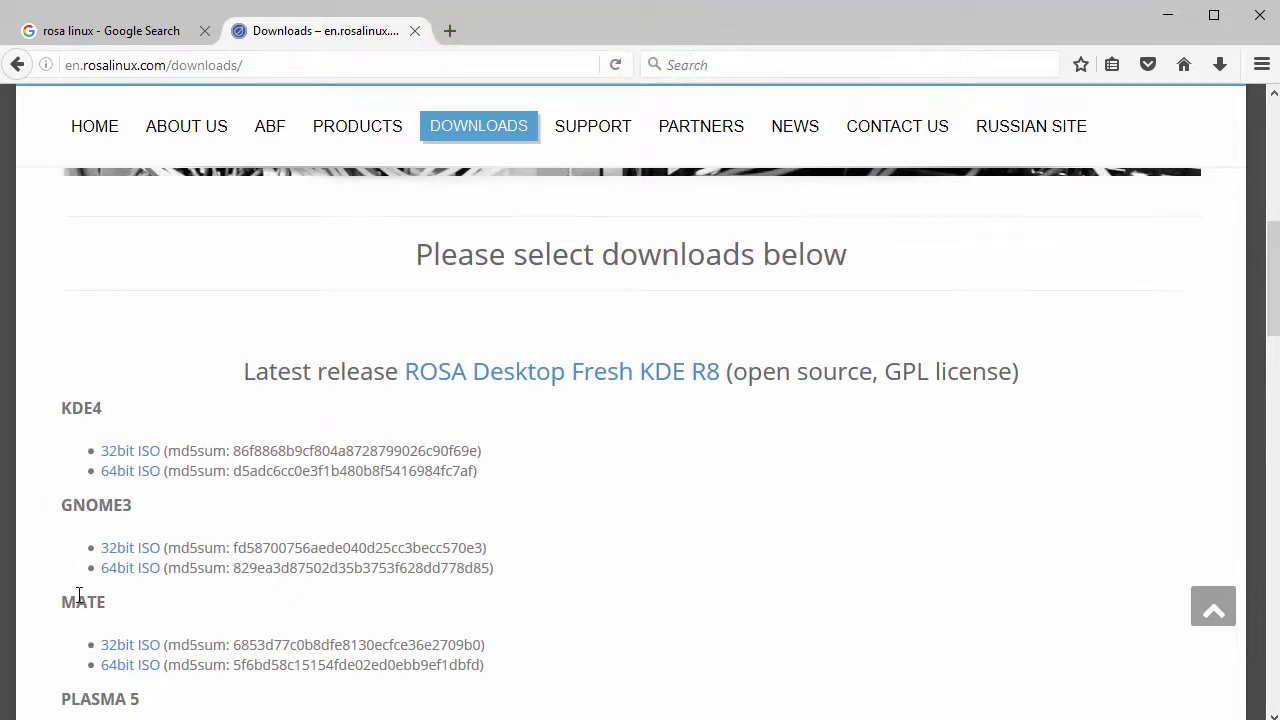
pyautogui.scroll(-3, 79, 596)
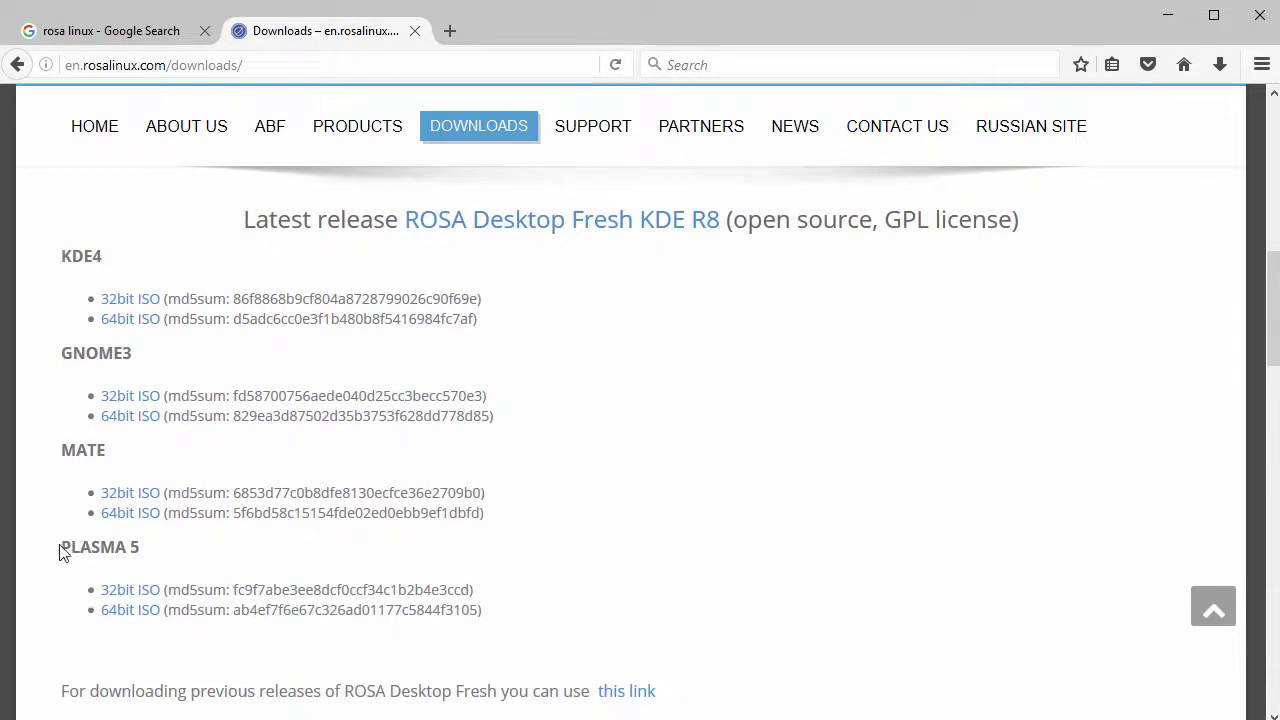
pyautogui.moveTo(64, 544); pyautogui.dragTo(171, 551)
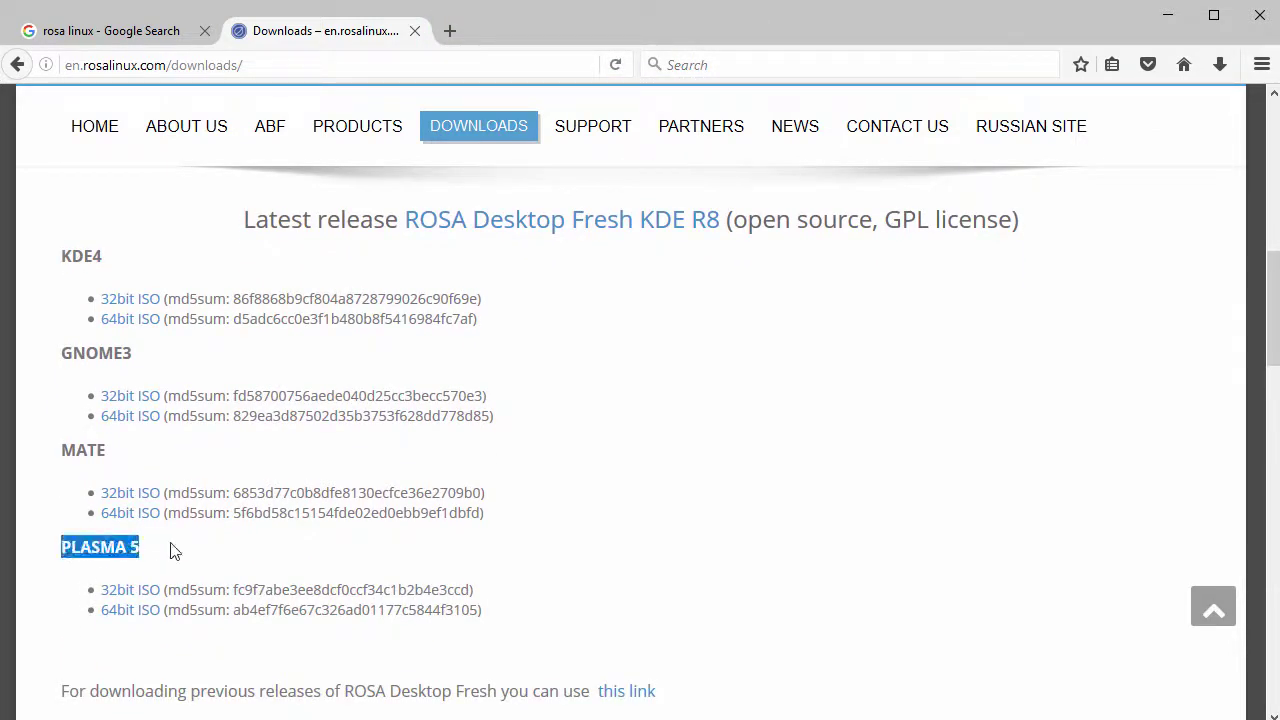
# Step: Start saving the 64-bit Plasma 5 ISO, then cancel without replacing the existing file
pyautogui.click(119, 612)
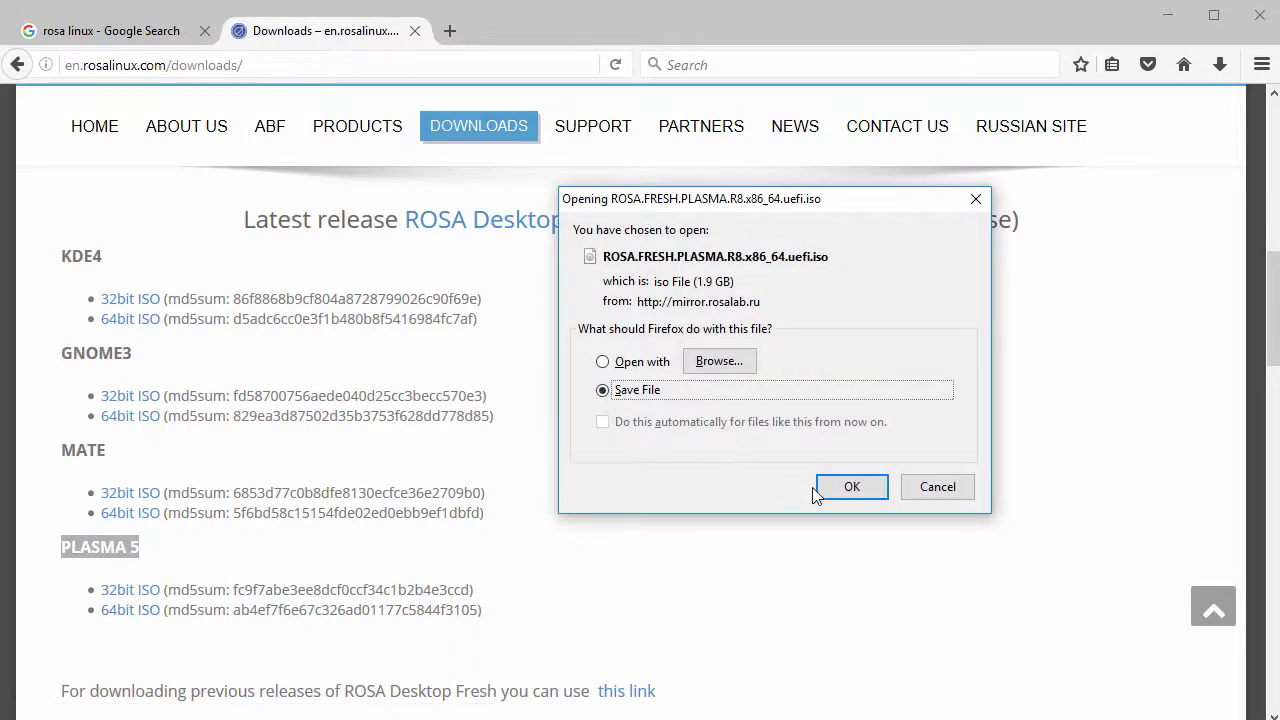
pyautogui.click(845, 487)
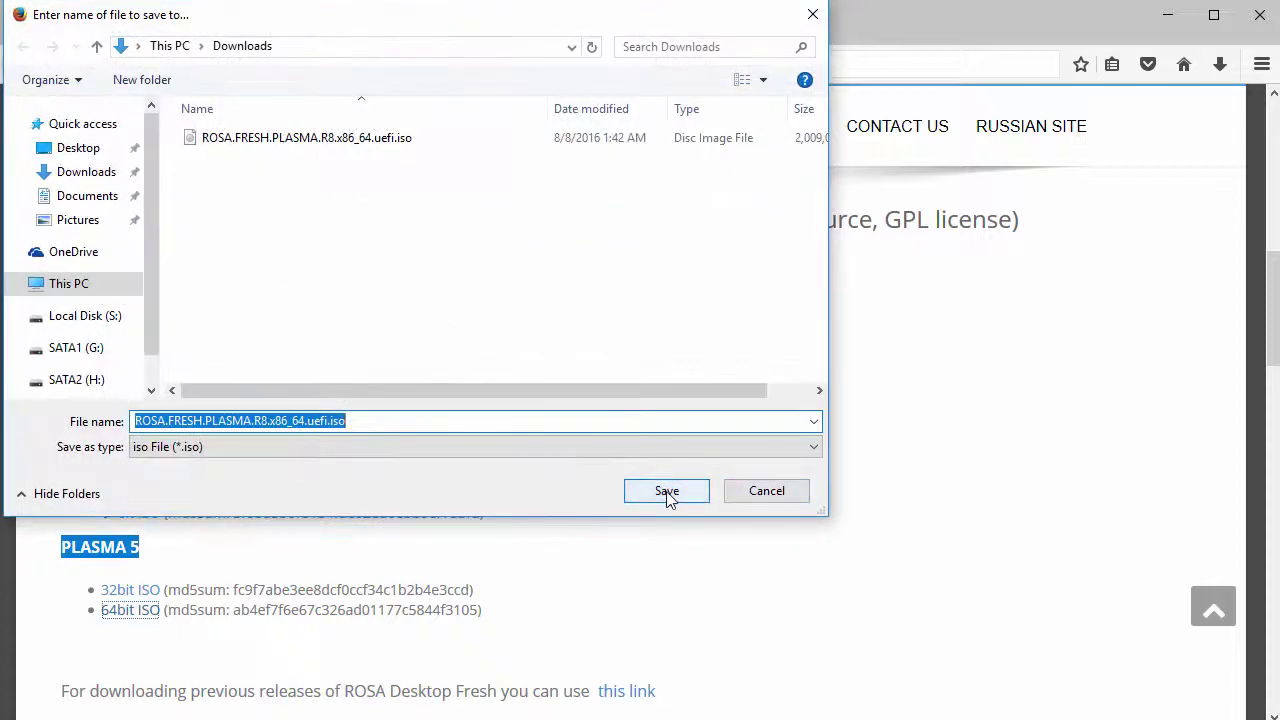
pyautogui.click(666, 492)
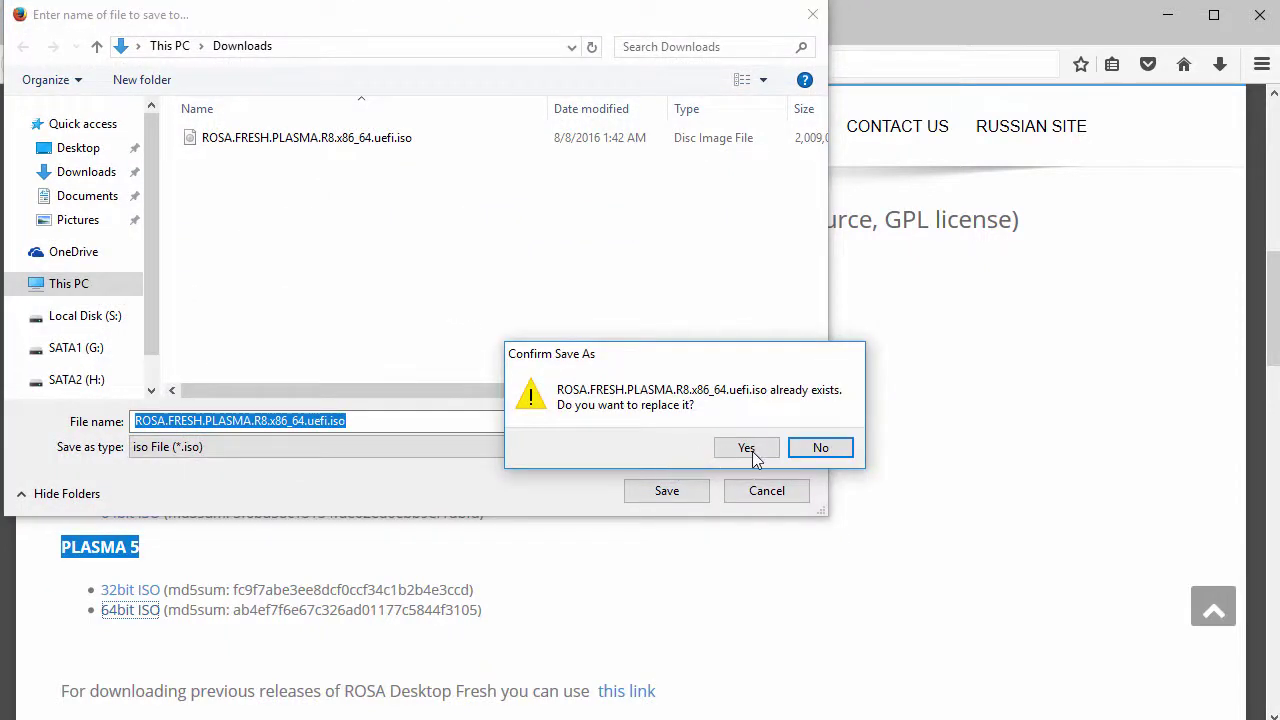
pyautogui.click(820, 449)
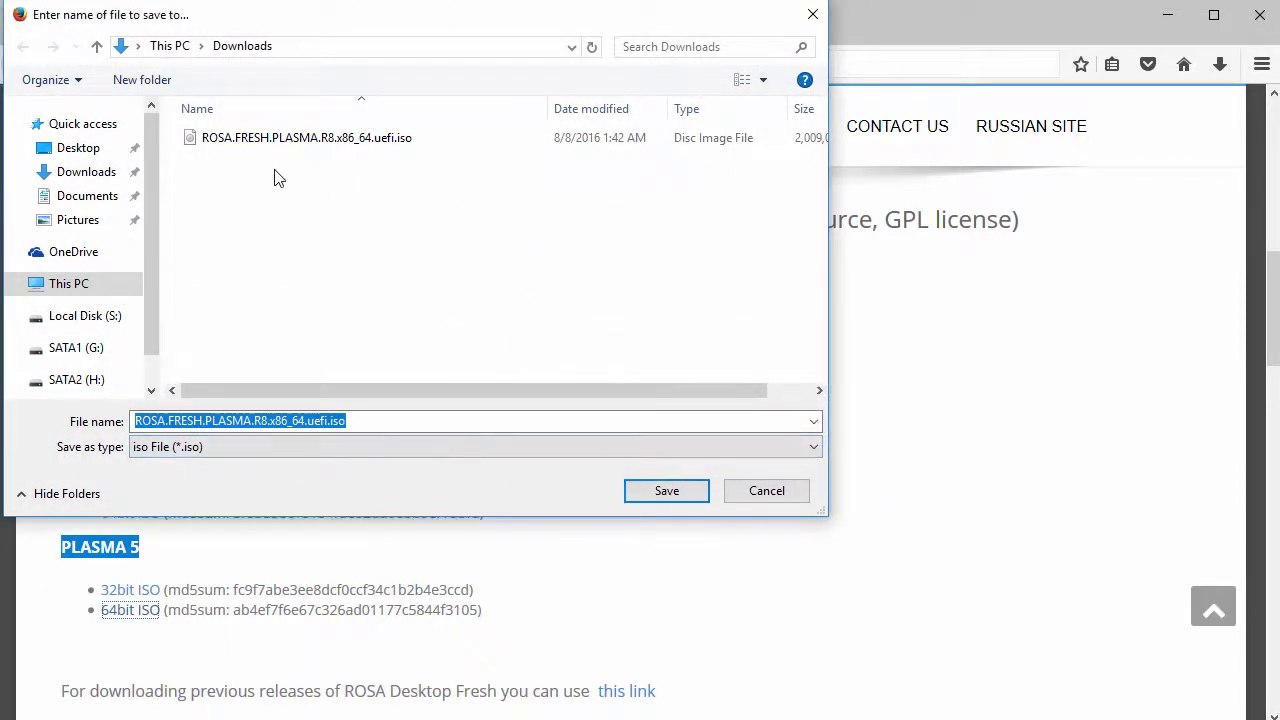
pyautogui.click(766, 491)
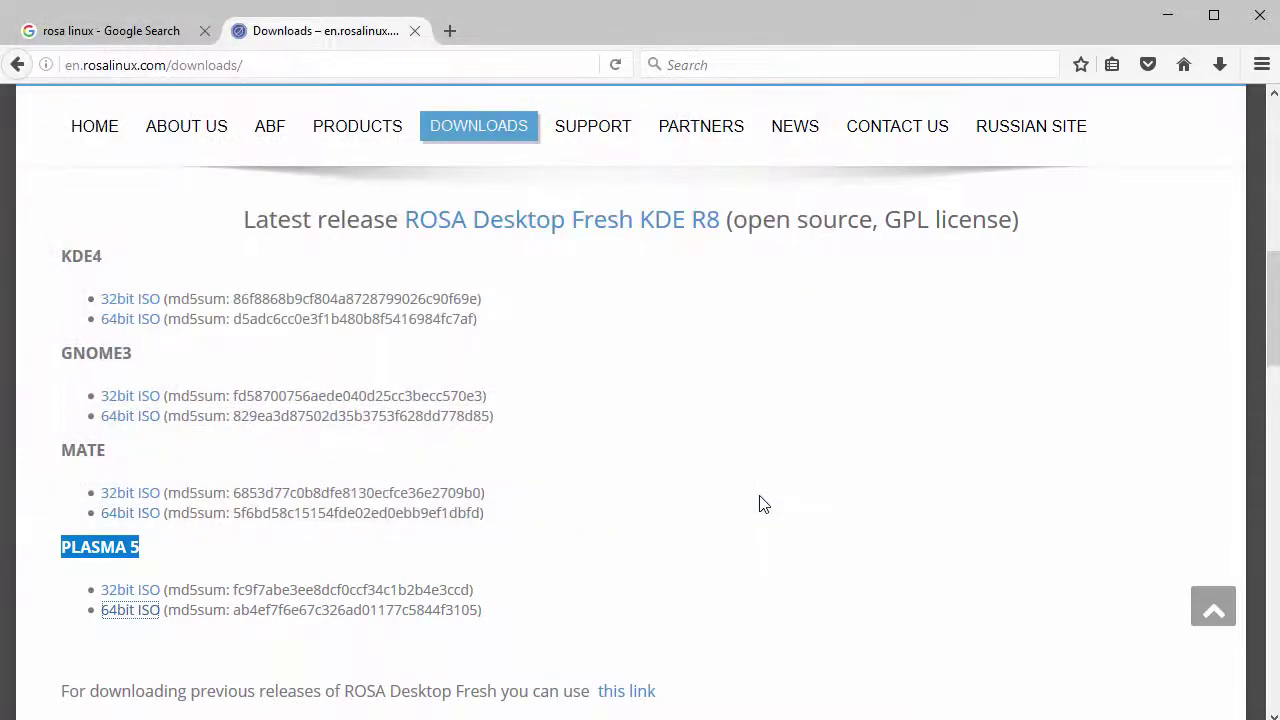
pyautogui.click(757, 505)
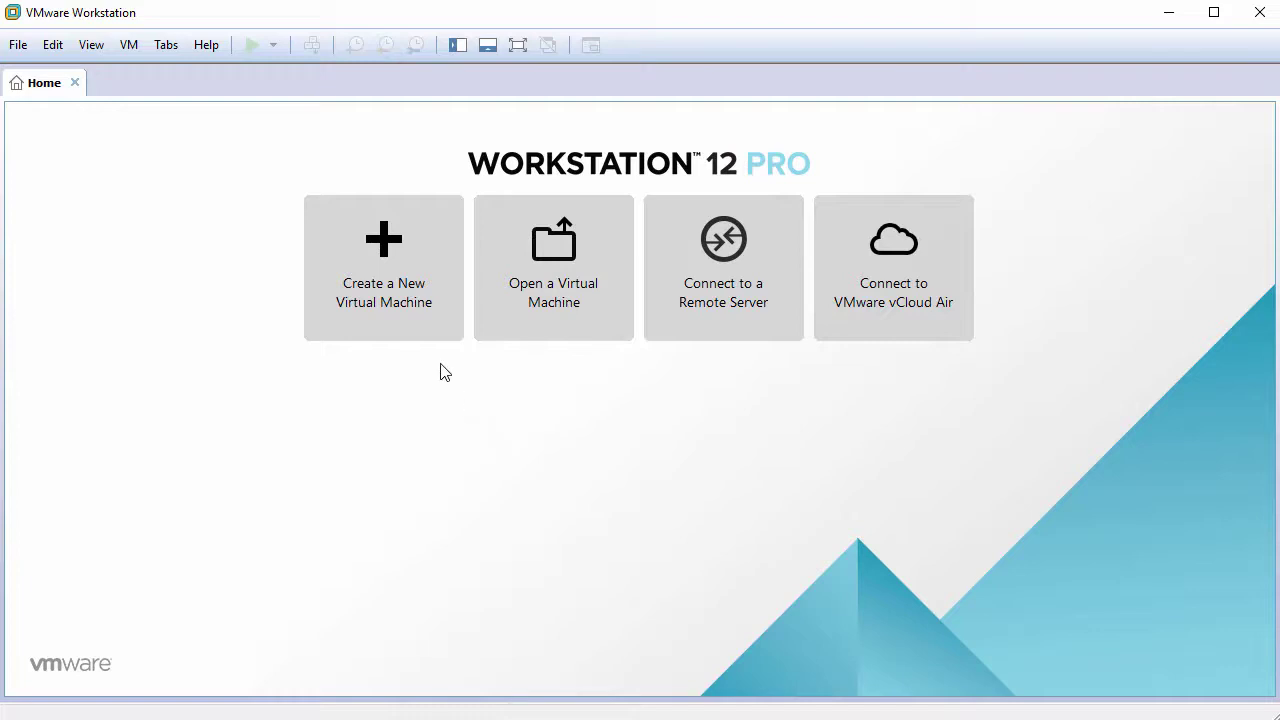
# Step: Start a Typical new virtual machine set to install the operating system later
pyautogui.click(387, 272)
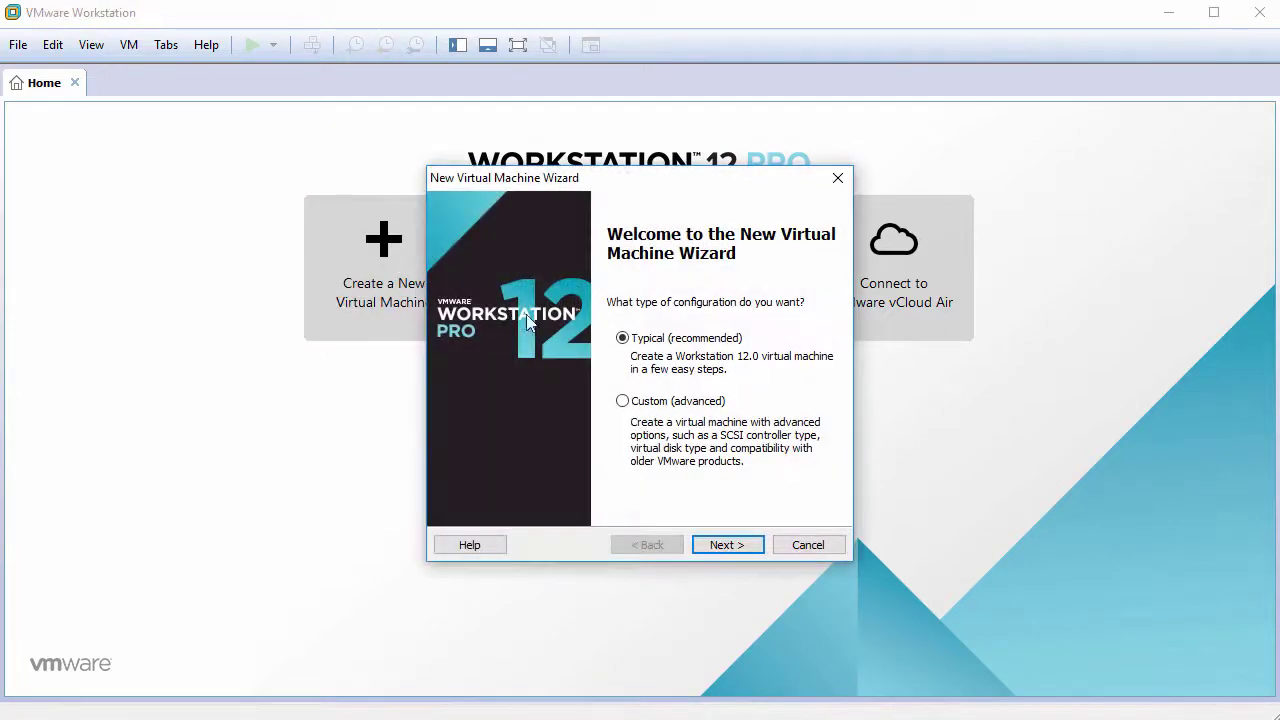
pyautogui.click(731, 545)
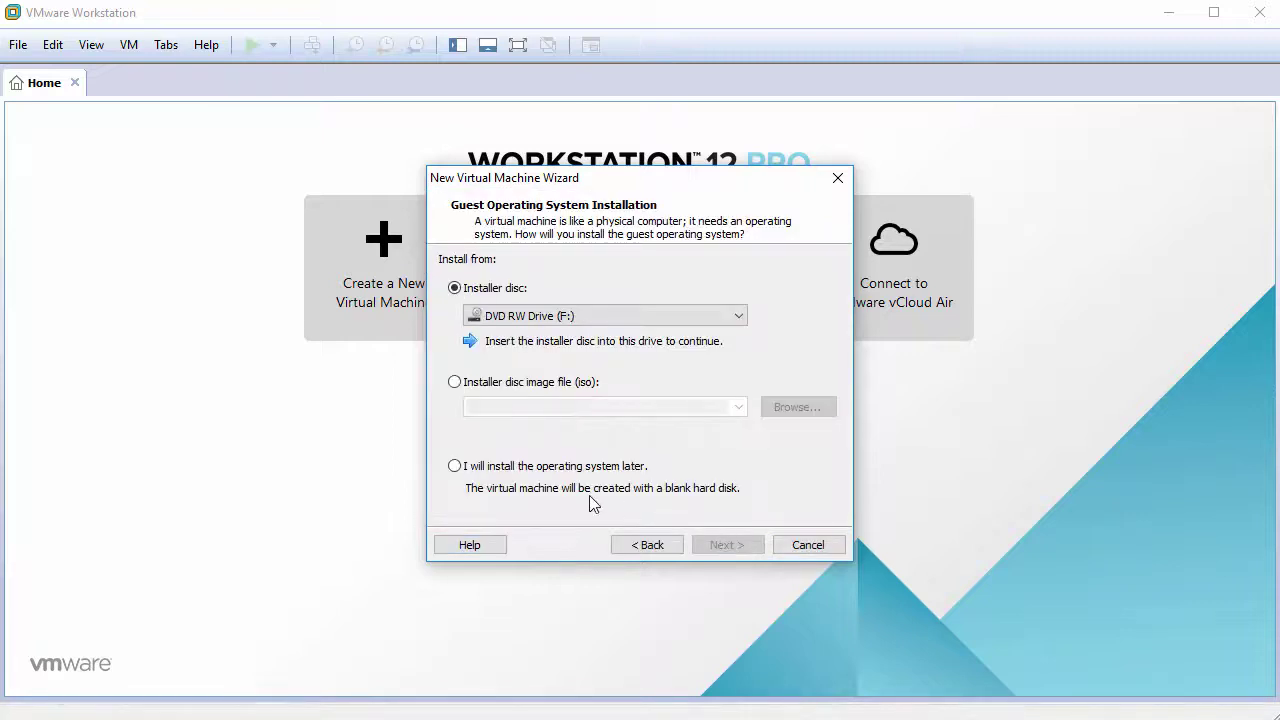
pyautogui.click(497, 468)
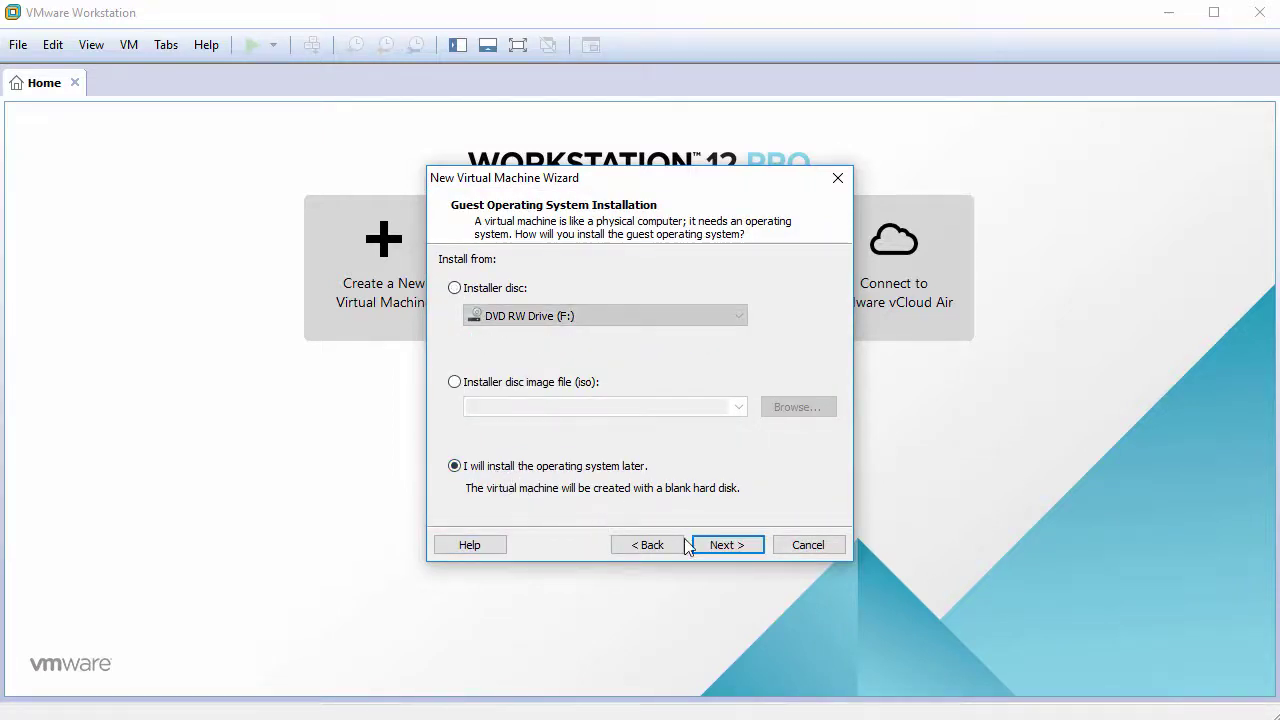
pyautogui.click(716, 548)
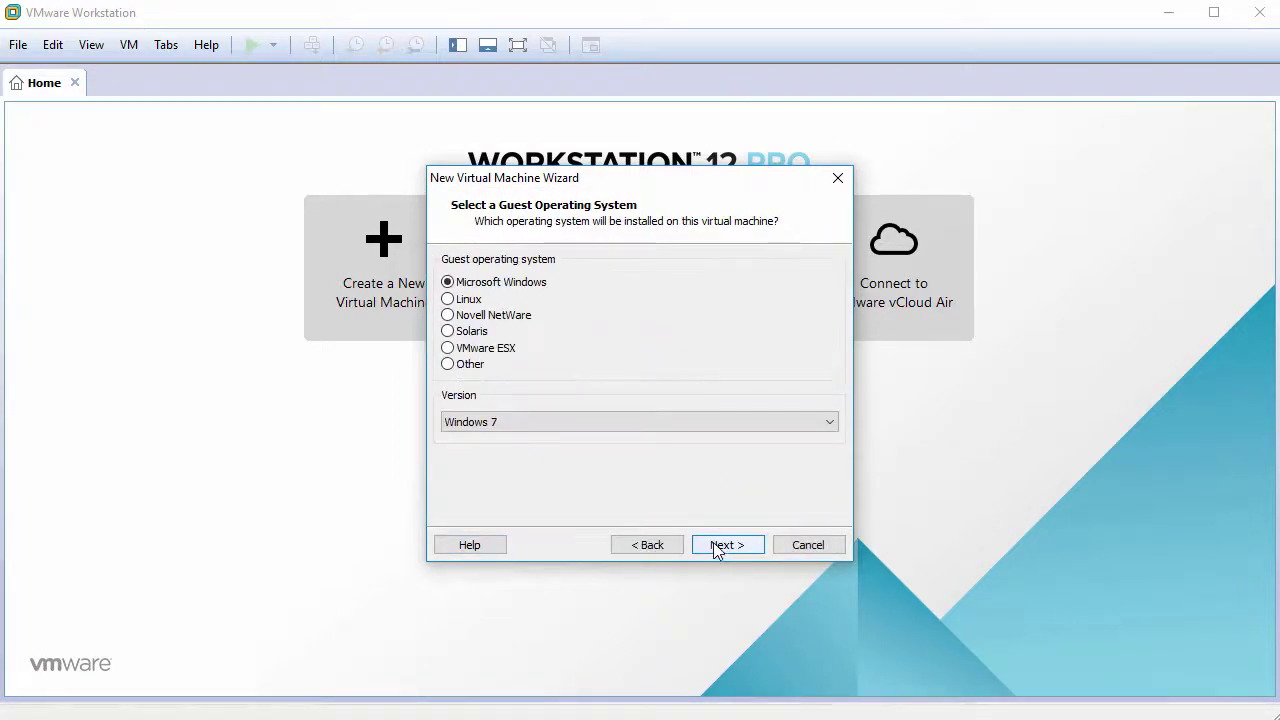
# Step: Choose Linux as guest OS with version Mandriva Linux 64-bit
pyautogui.click(448, 300)
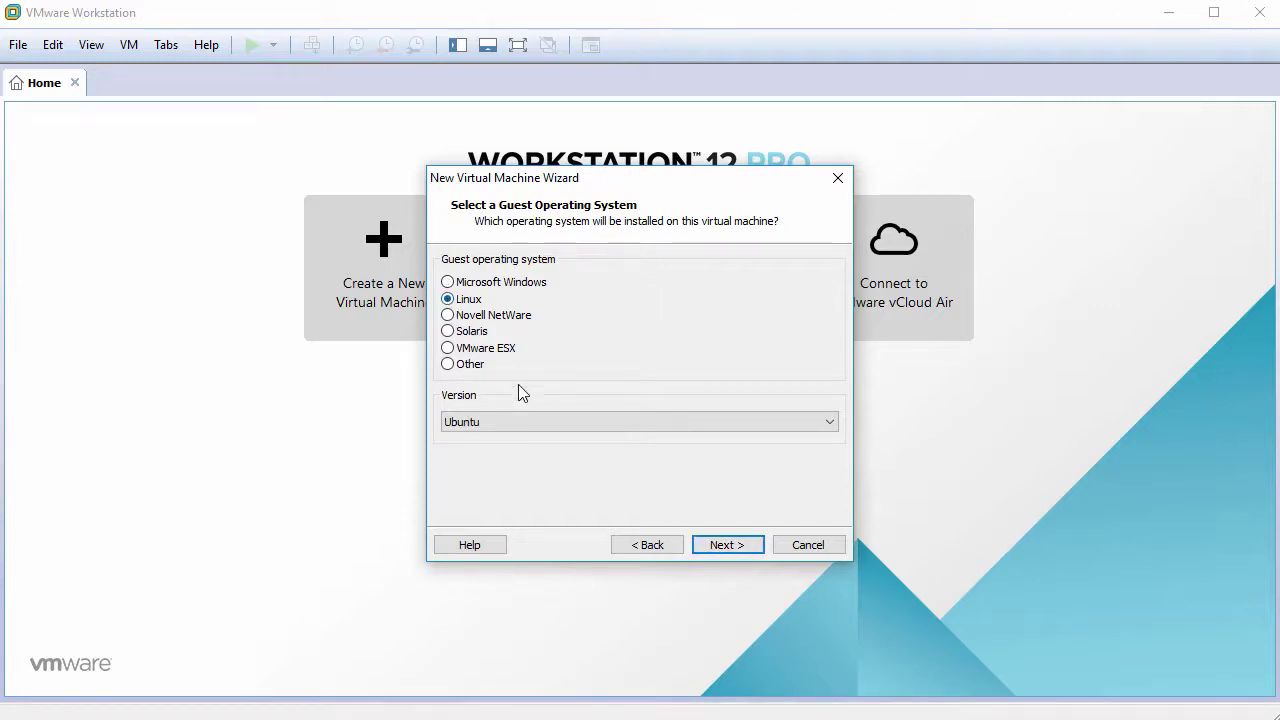
pyautogui.click(537, 422)
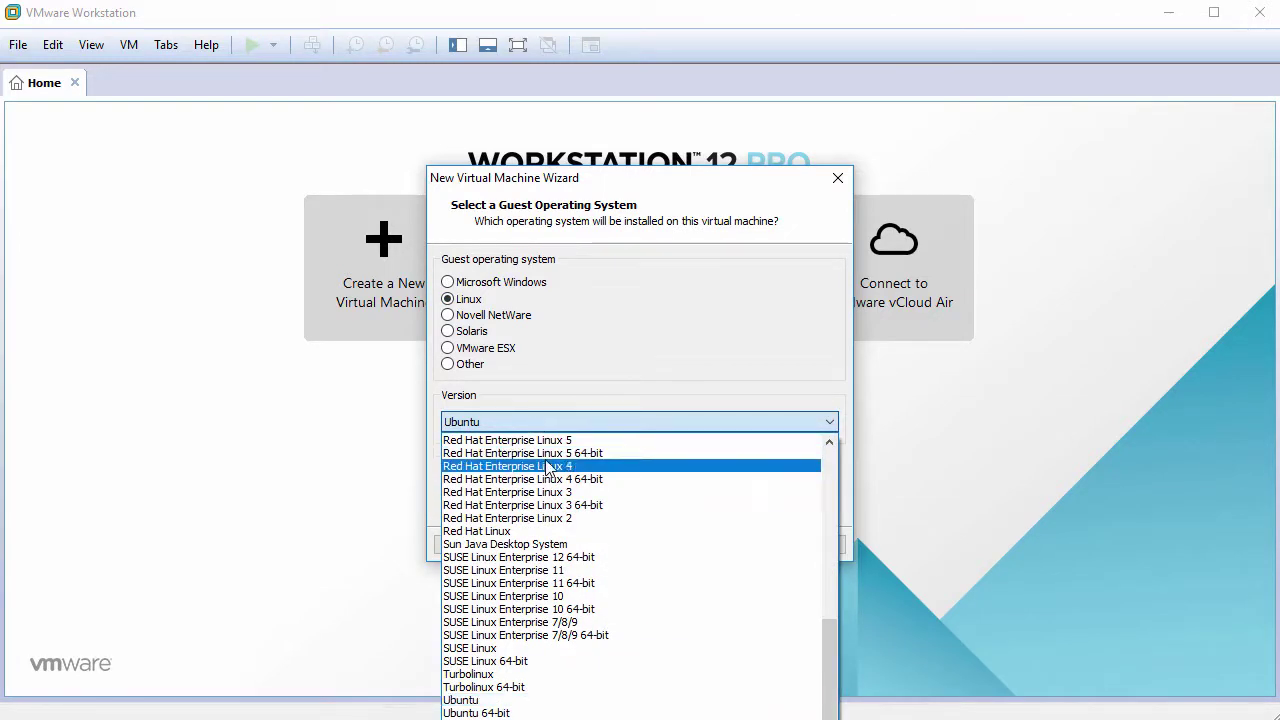
pyautogui.scroll(5, 548, 467)
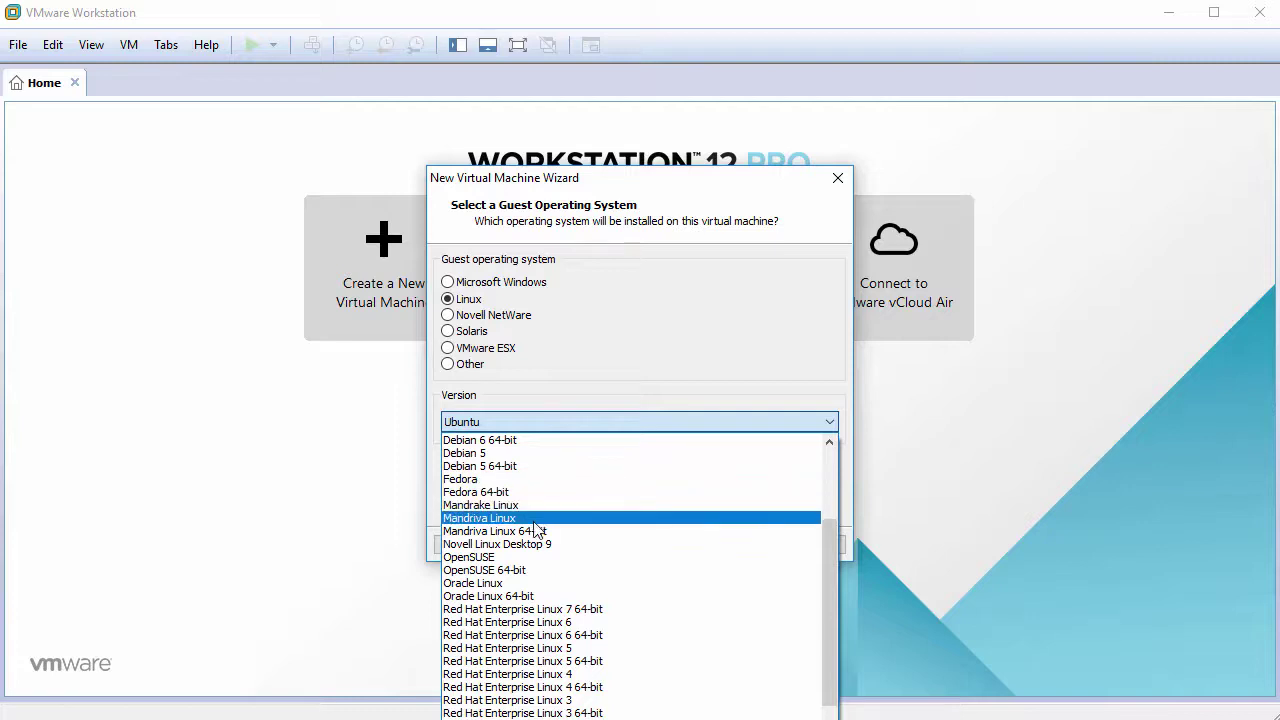
pyautogui.click(530, 531)
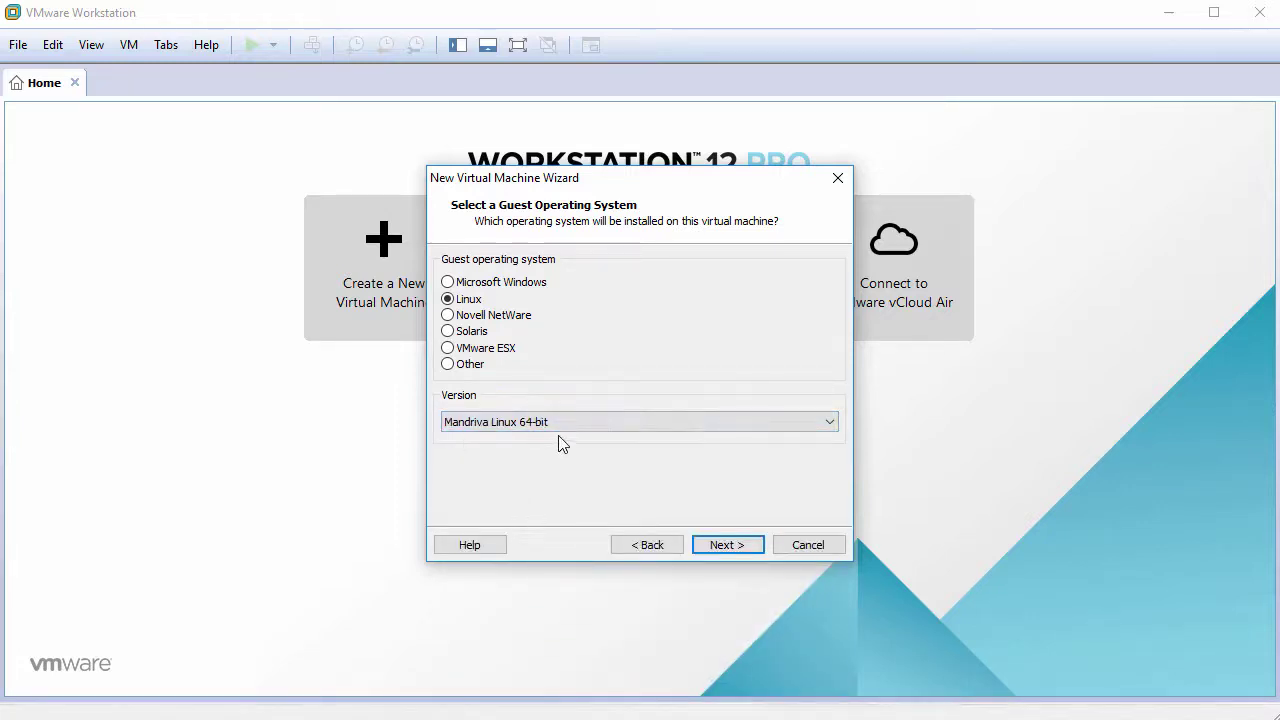
# Step: Name the VM RosaLinux, give it a 60 GB single-file disk, and open hardware customization
pyautogui.click(722, 545)
pyautogui.write('R')
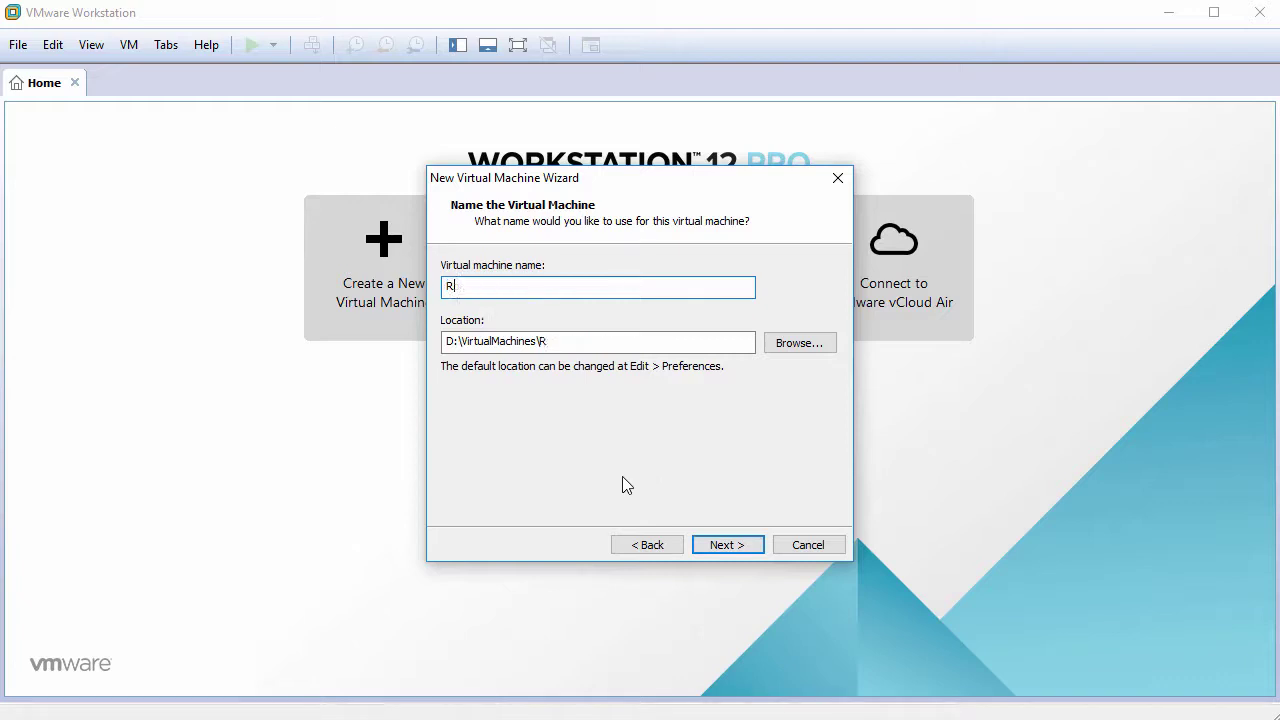
pyautogui.write('osaLinux')
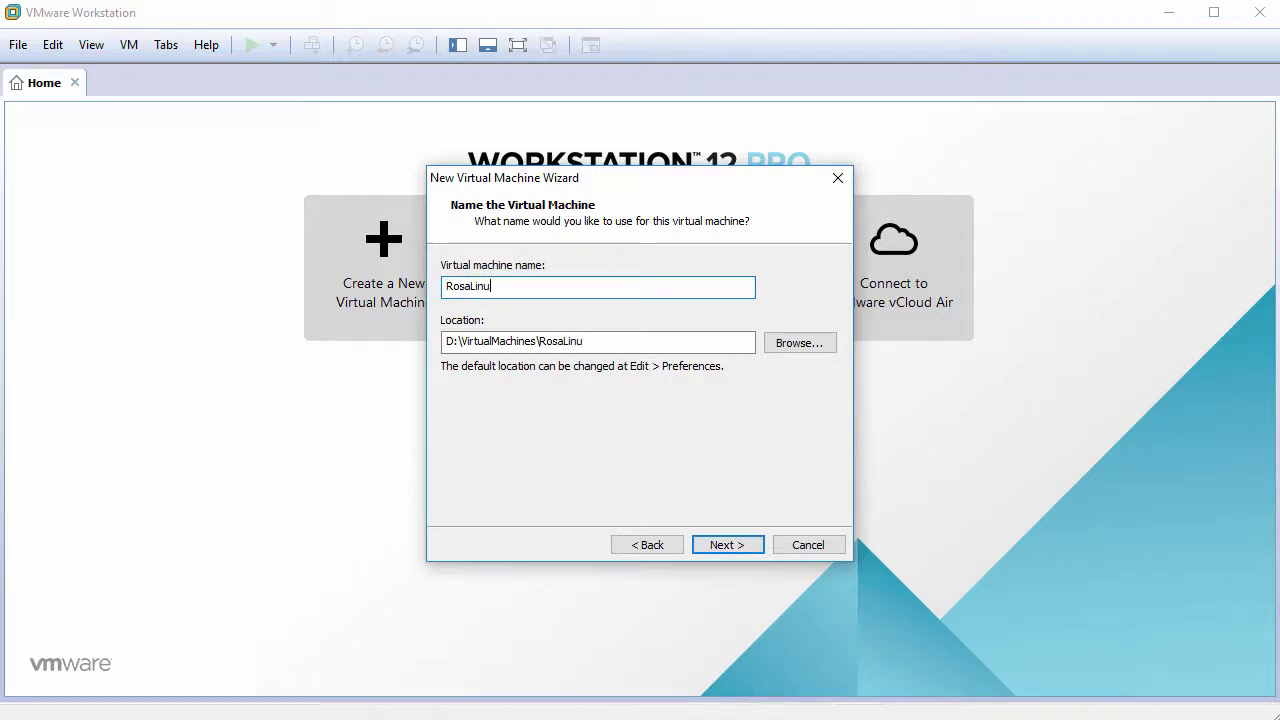
pyautogui.click(729, 544)
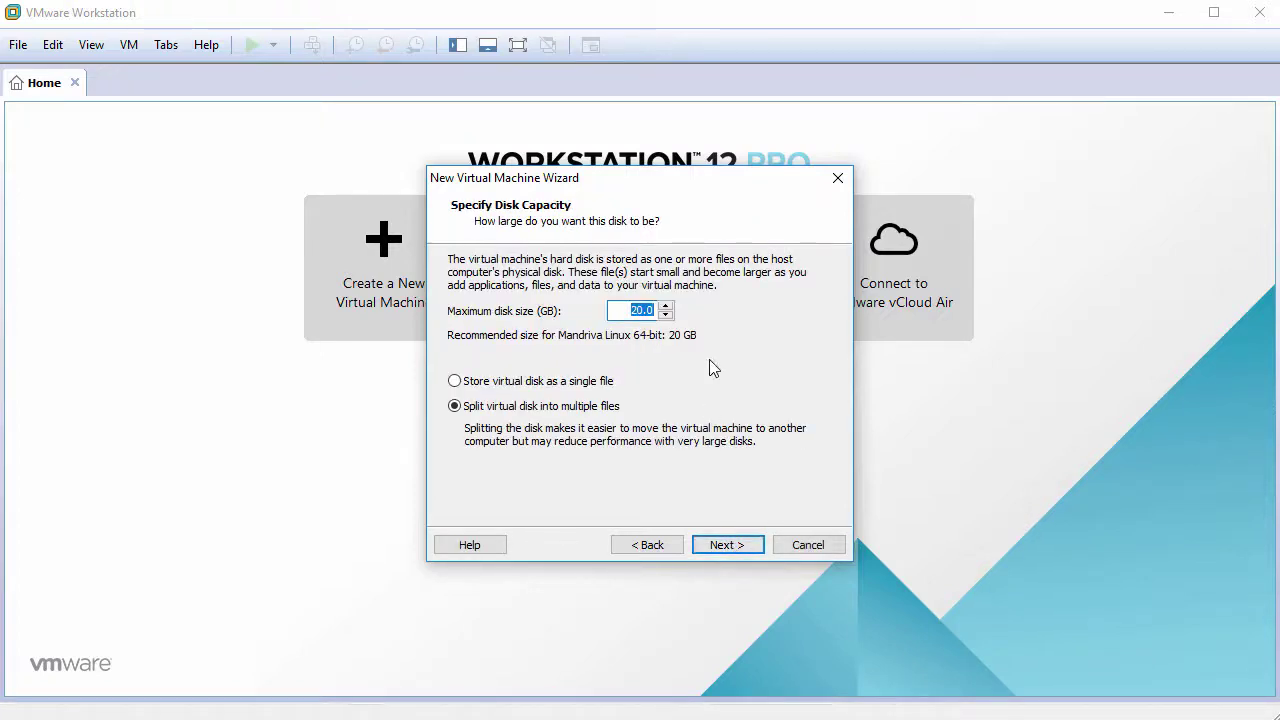
pyautogui.write('60')
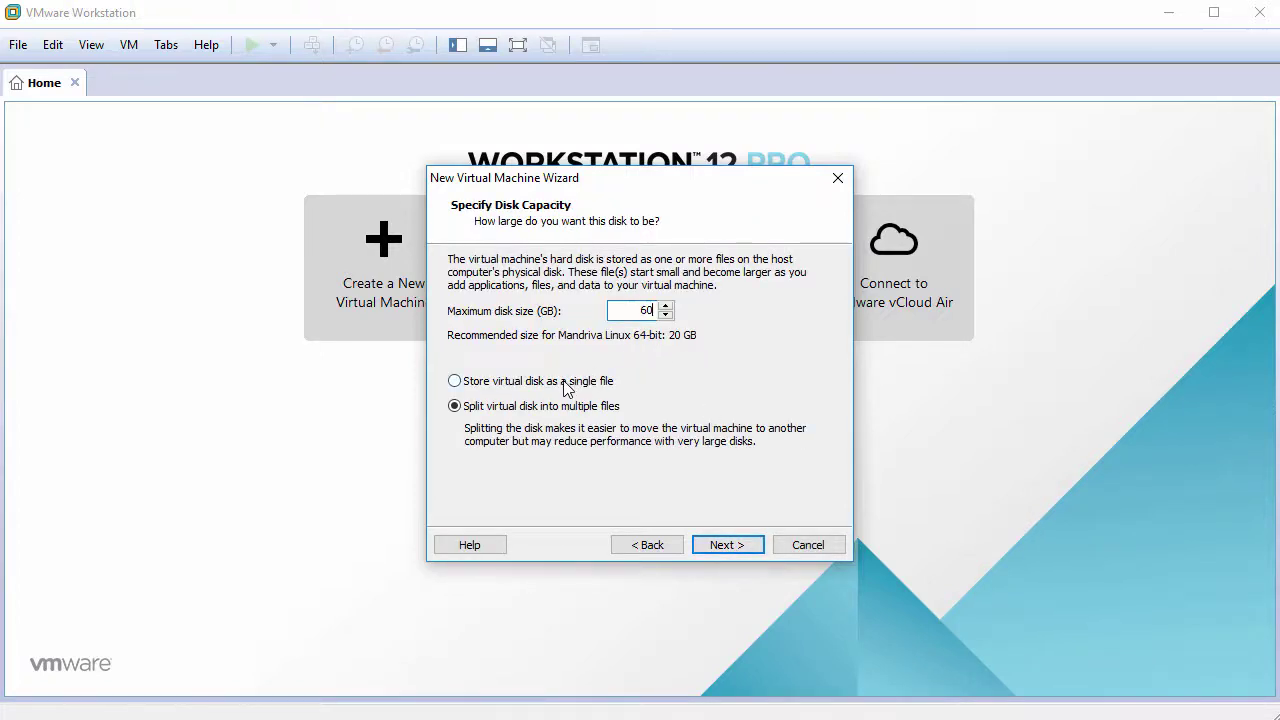
pyautogui.click(735, 548)
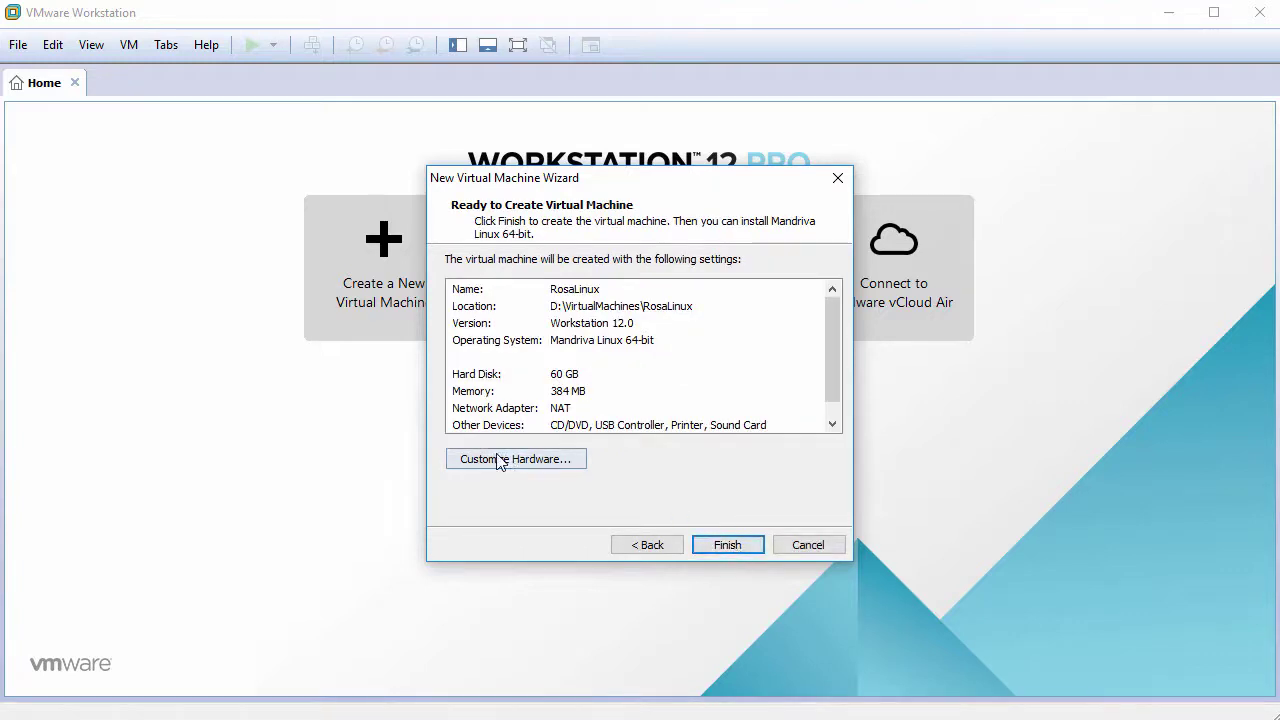
pyautogui.click(527, 460)
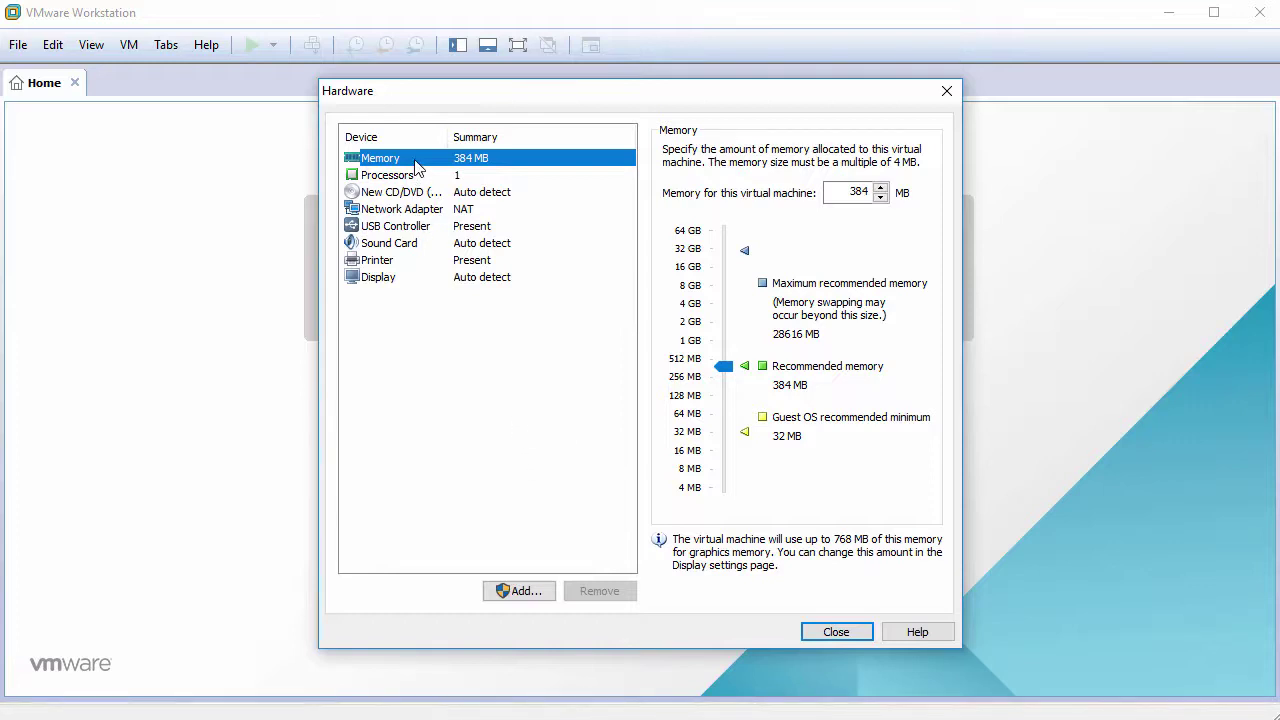
# Step: Set memory to 2048 MB and use 2 cores per processor
pyautogui.doubleClick(858, 192)
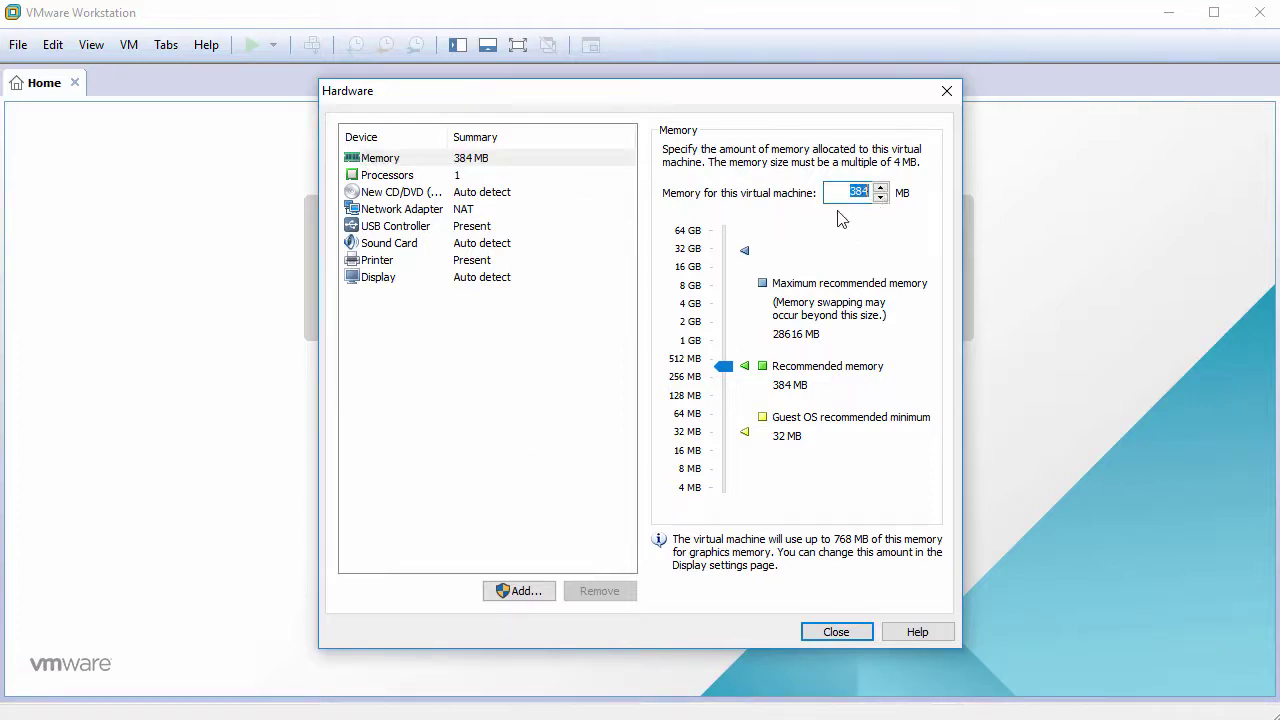
pyautogui.write('2048')
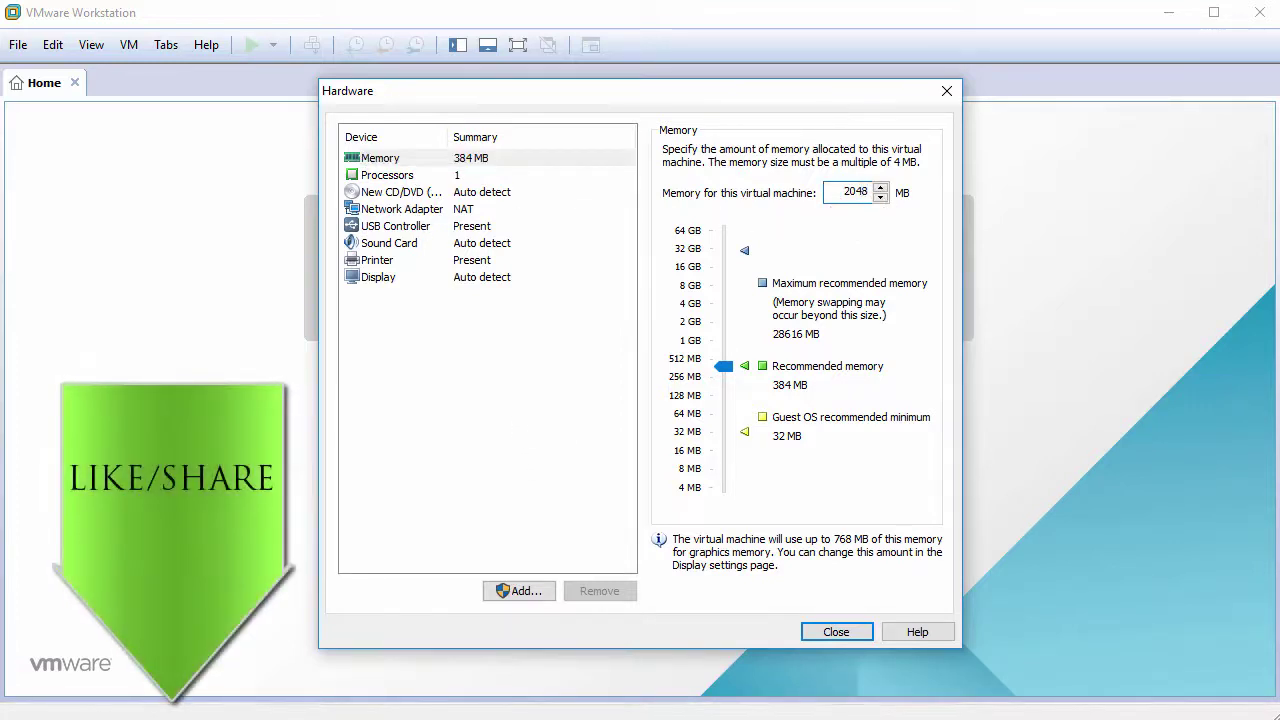
pyautogui.click(408, 177)
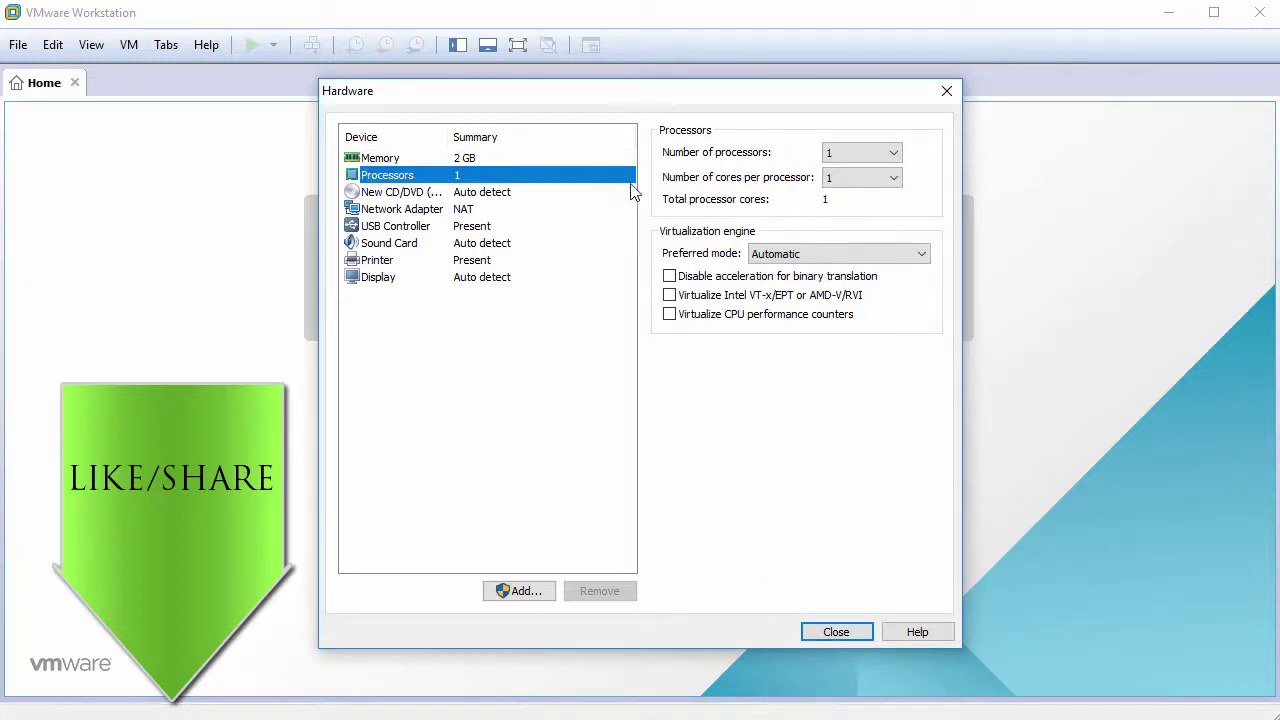
pyautogui.click(846, 186)
pyautogui.click(848, 206)
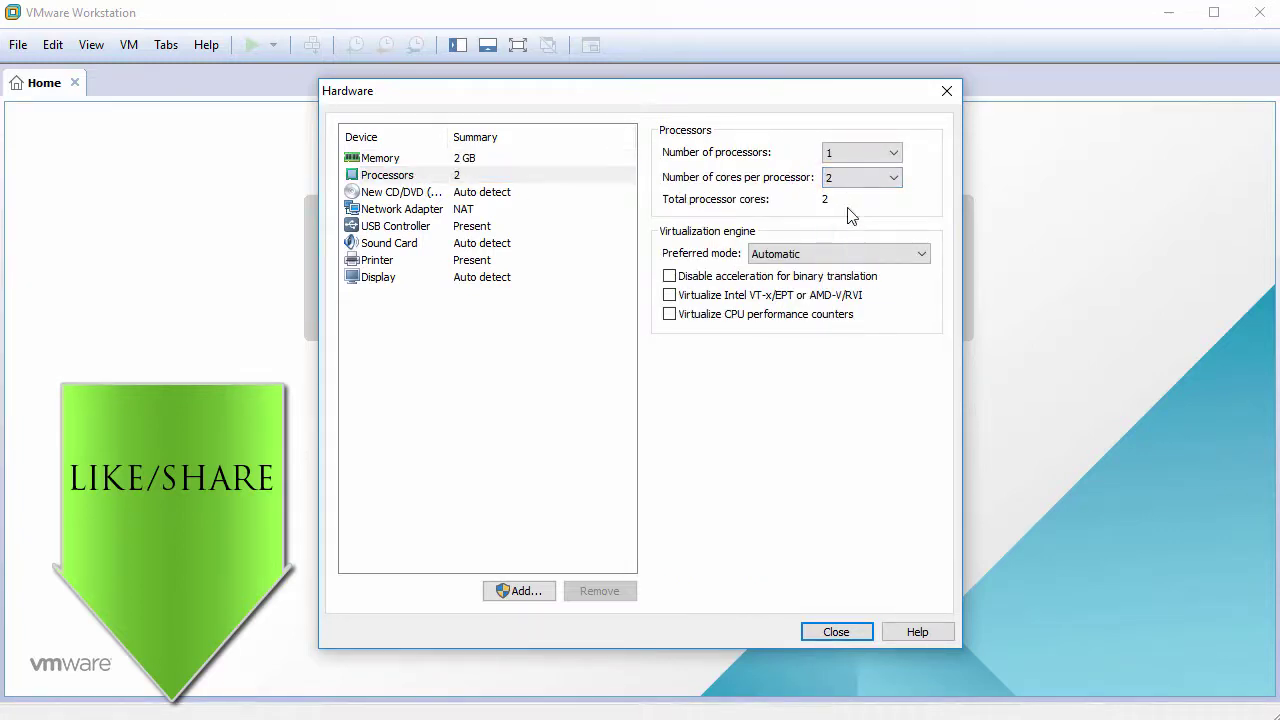
# Step: Attach ROSA.FRESH.PLASMA.R8.x86_64.uefi.iso as the CD/DVD image
pyautogui.click(409, 193)
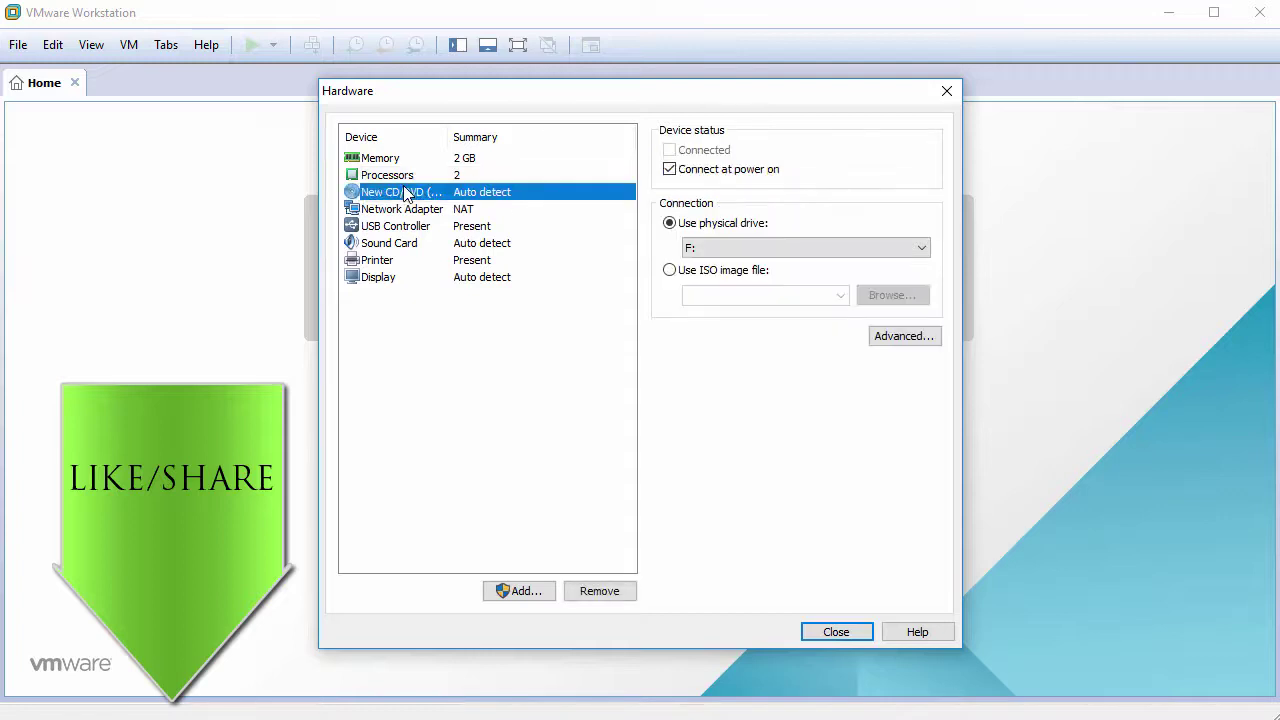
pyautogui.click(669, 270)
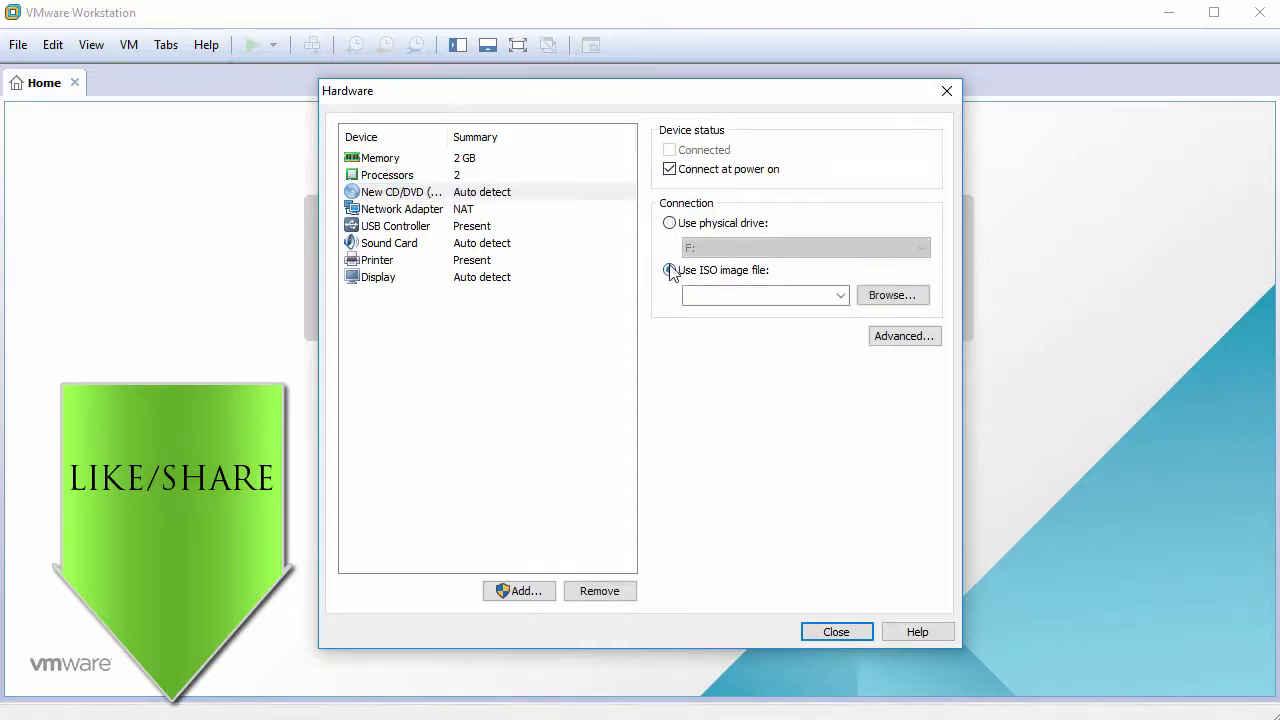
pyautogui.click(880, 296)
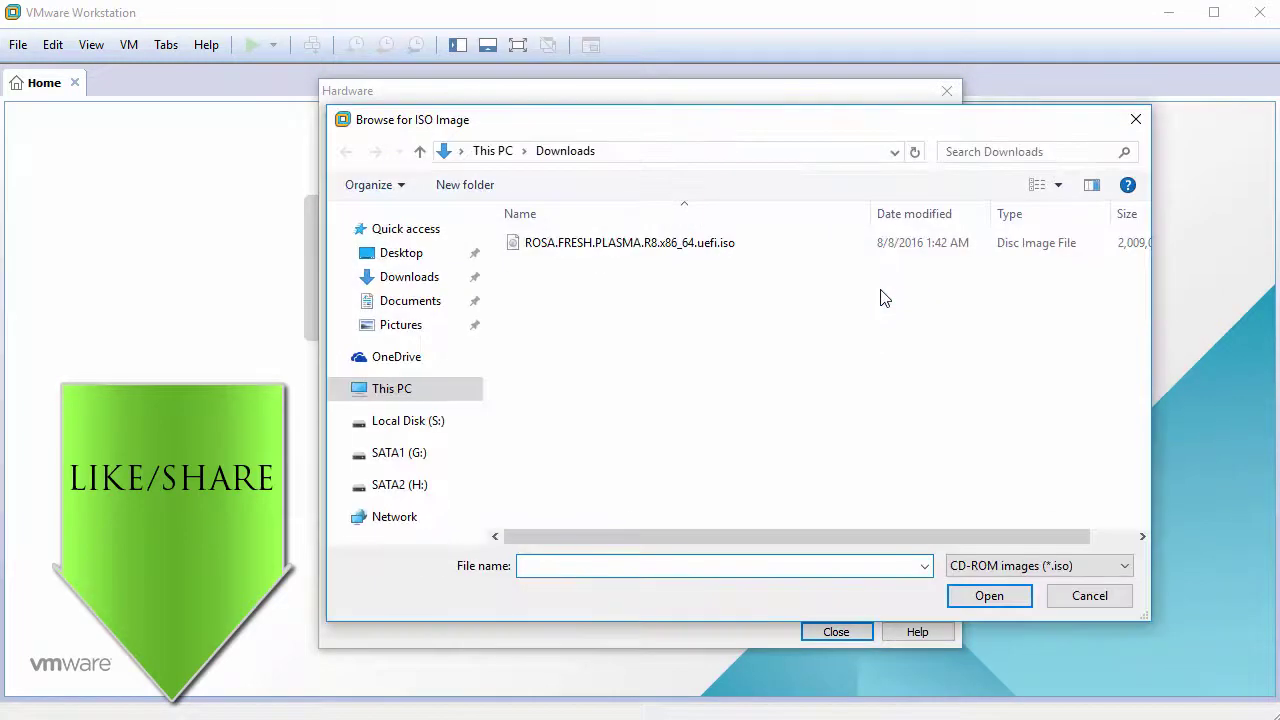
pyautogui.click(658, 250)
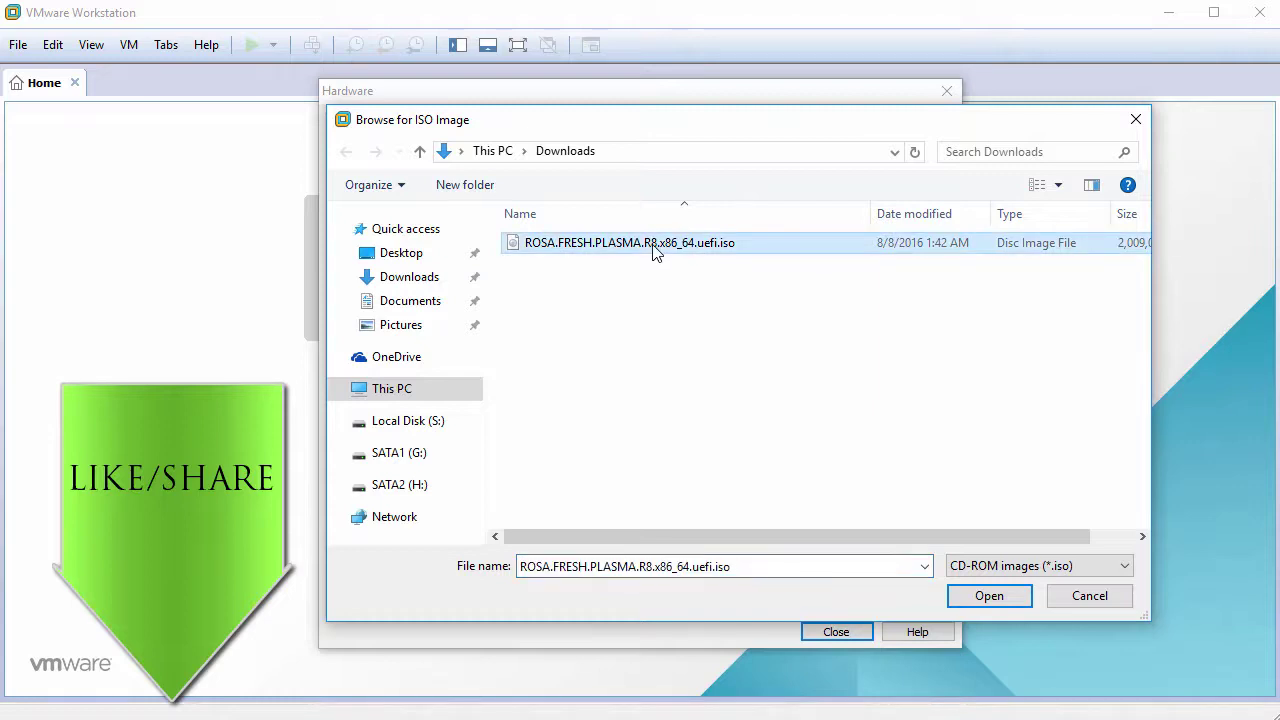
pyautogui.click(989, 595)
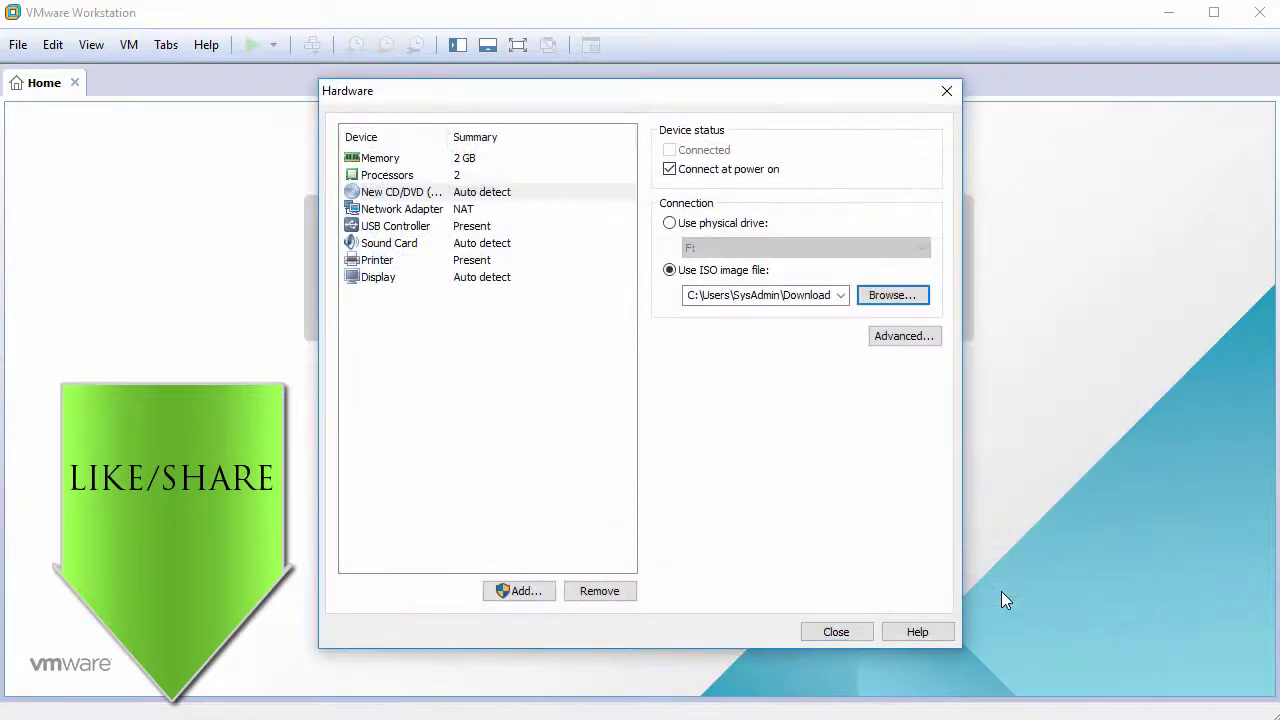
# Step: Remove the USB controller, sound card and printer, then finish creating the VM
pyautogui.click(395, 226)
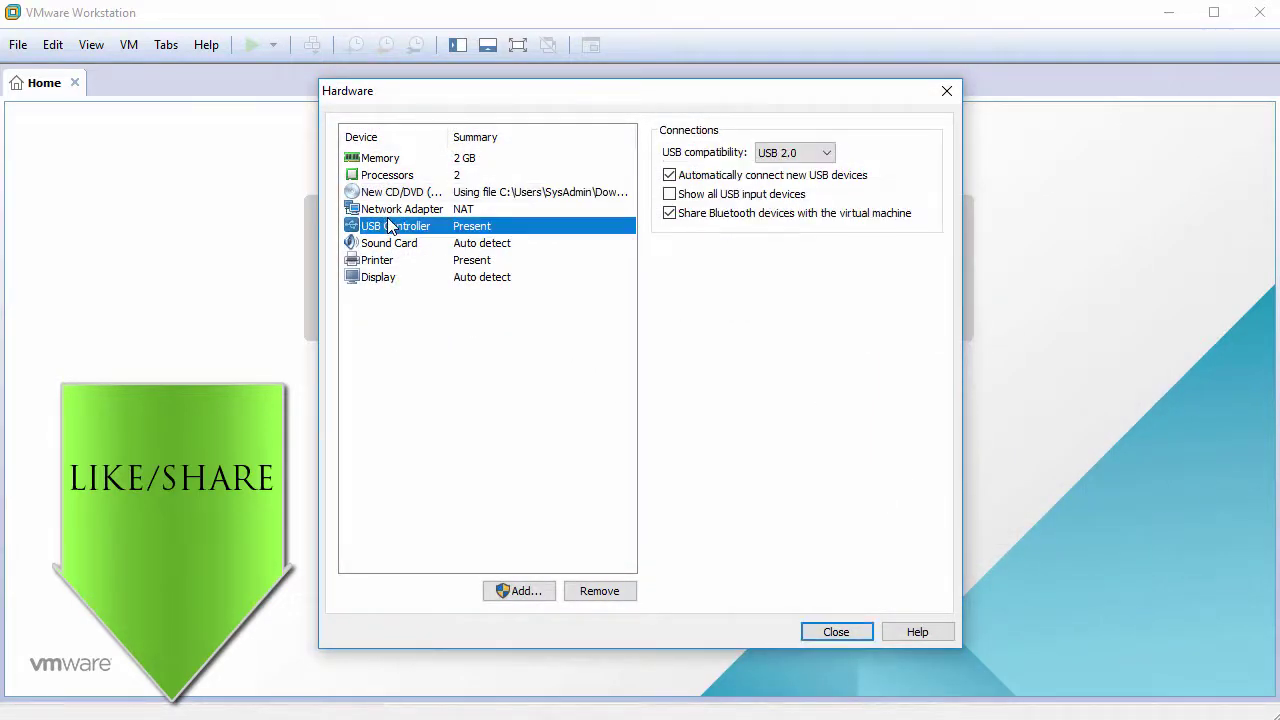
pyautogui.click(599, 591)
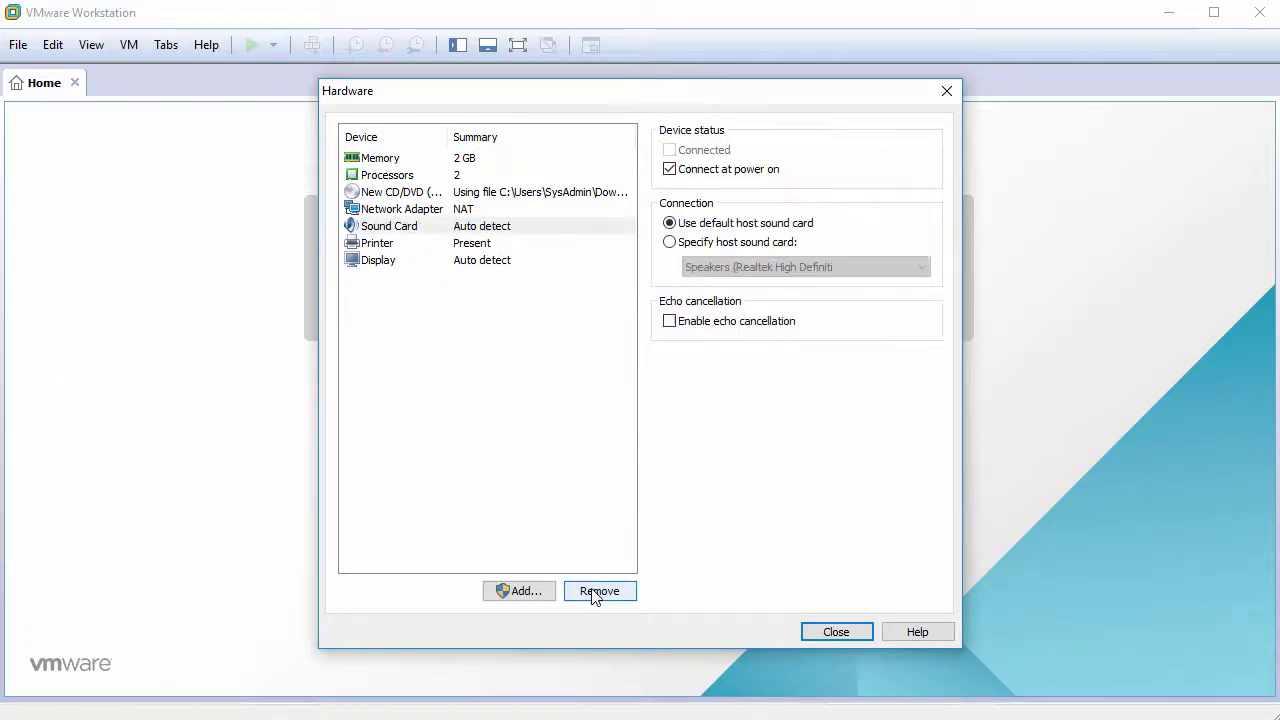
pyautogui.click(595, 591)
pyautogui.click(597, 591)
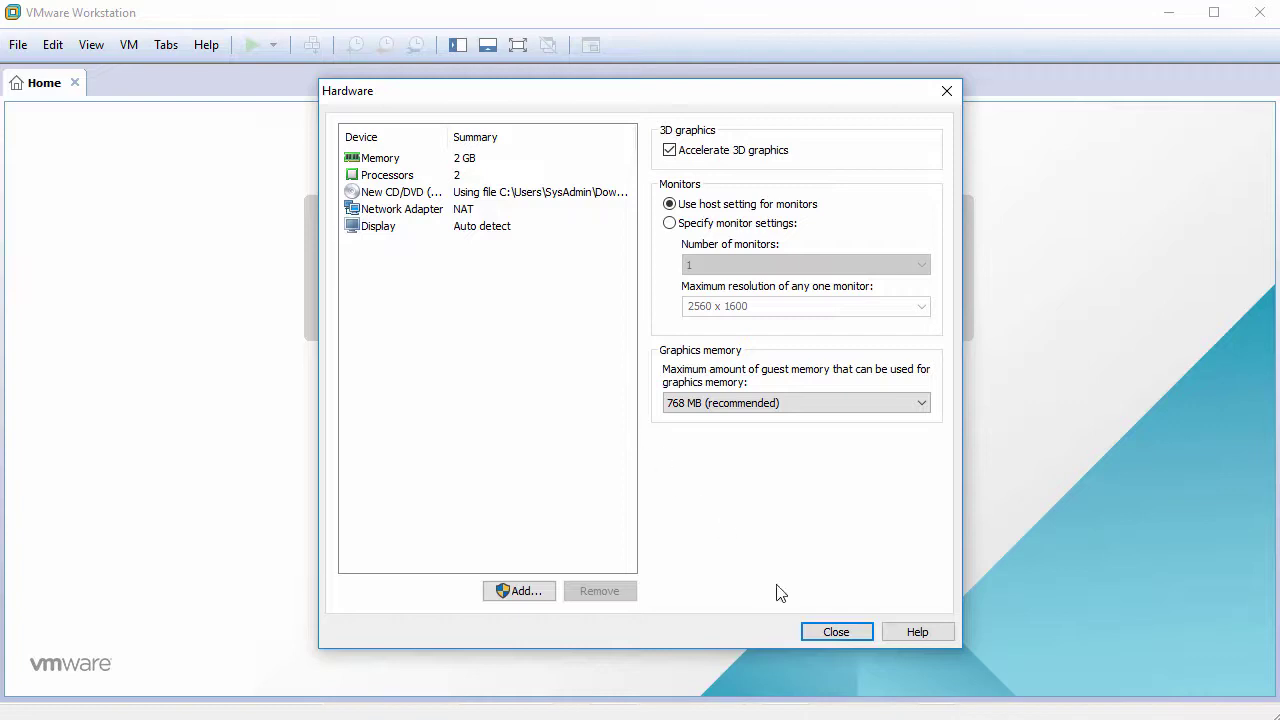
pyautogui.click(814, 631)
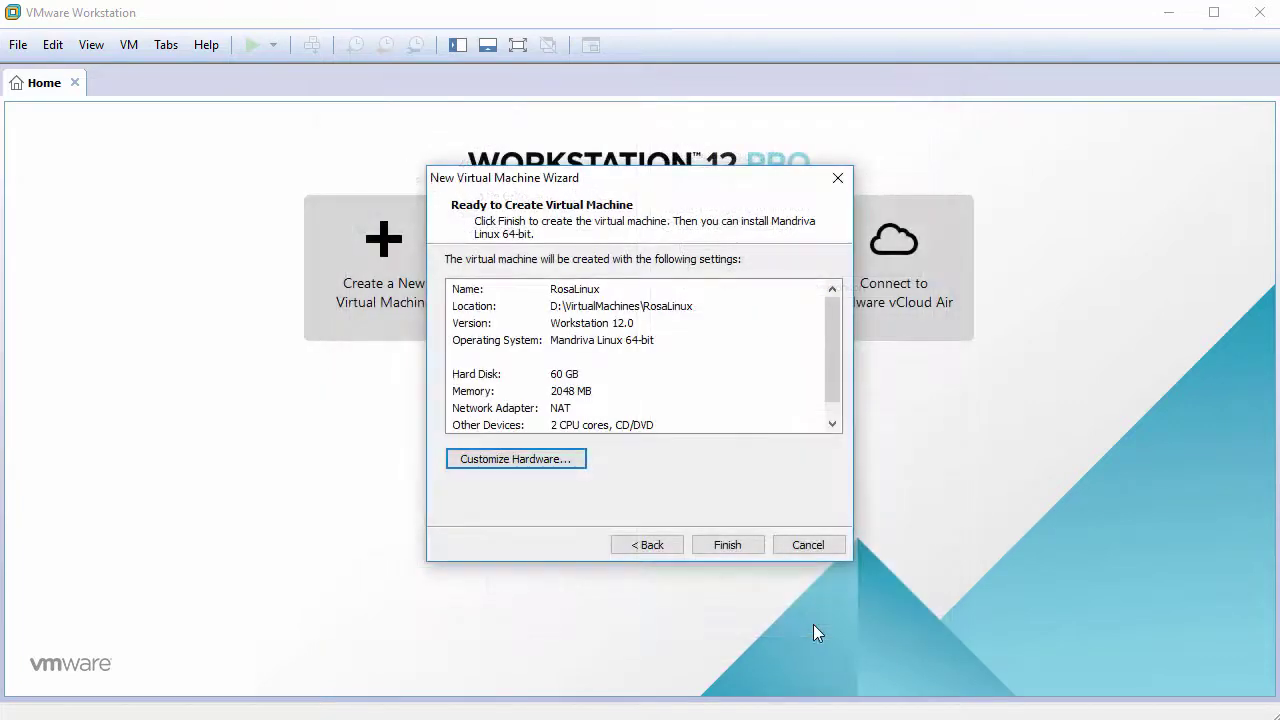
pyautogui.click(732, 545)
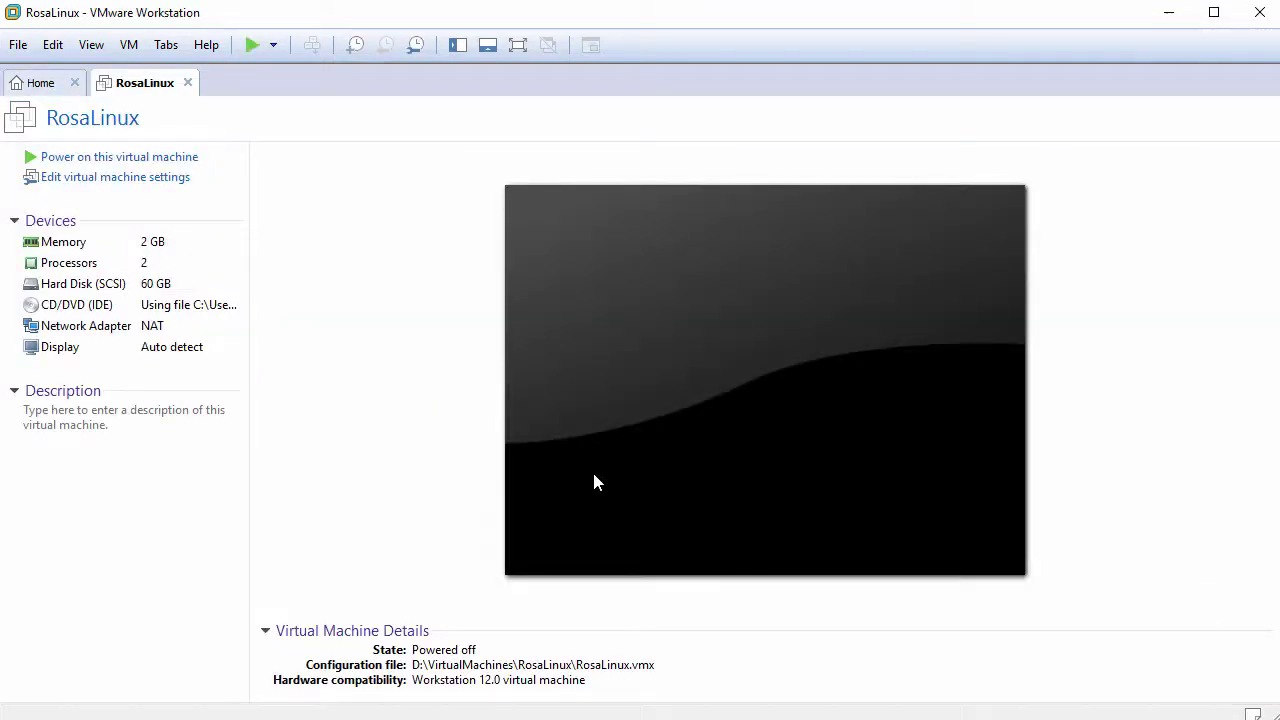
# Step: Power on RosaLinux and boot the Install ROSA Desktop Fresh R8 entry
pyautogui.click(117, 160)
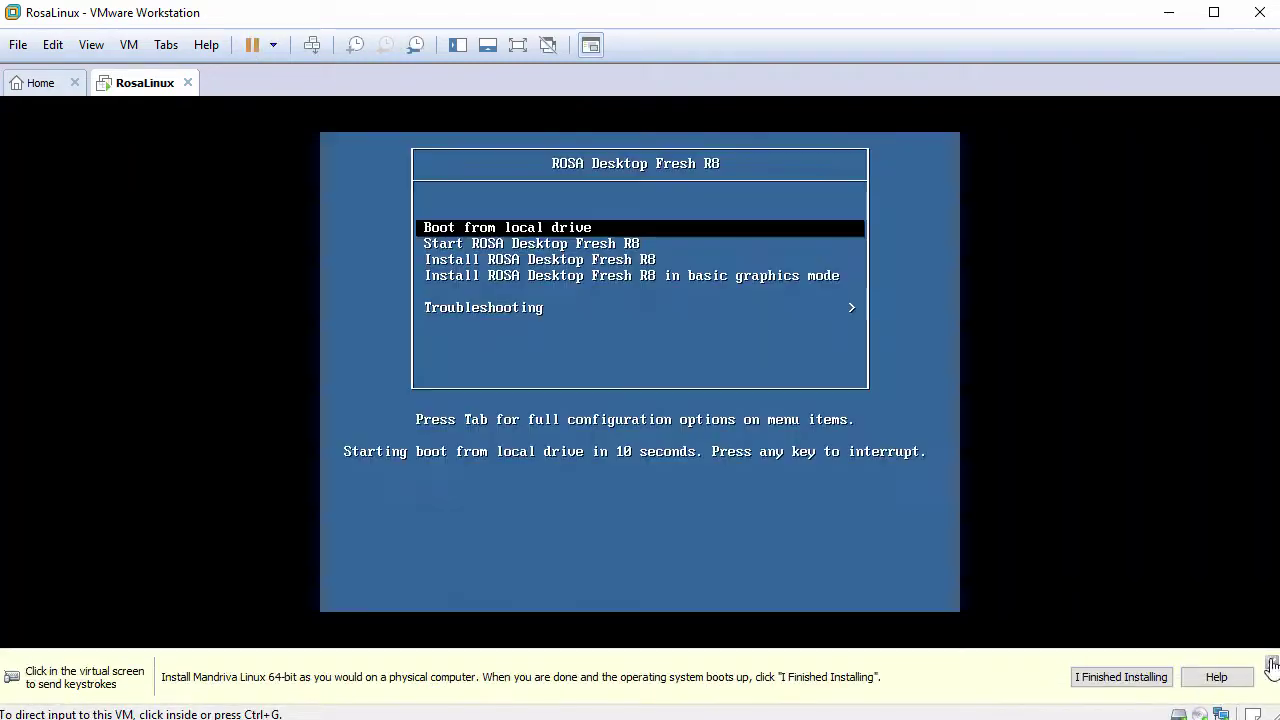
pyautogui.click(1268, 660)
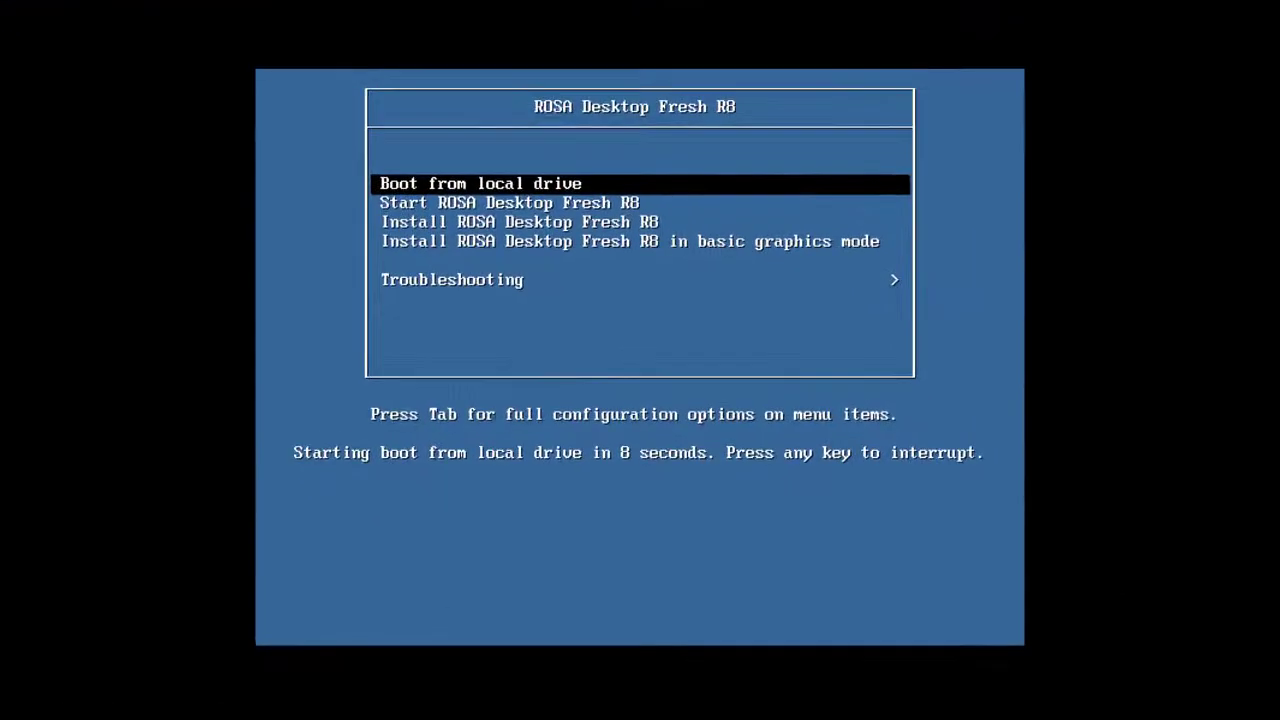
pyautogui.press('Down')
pyautogui.press('Down')
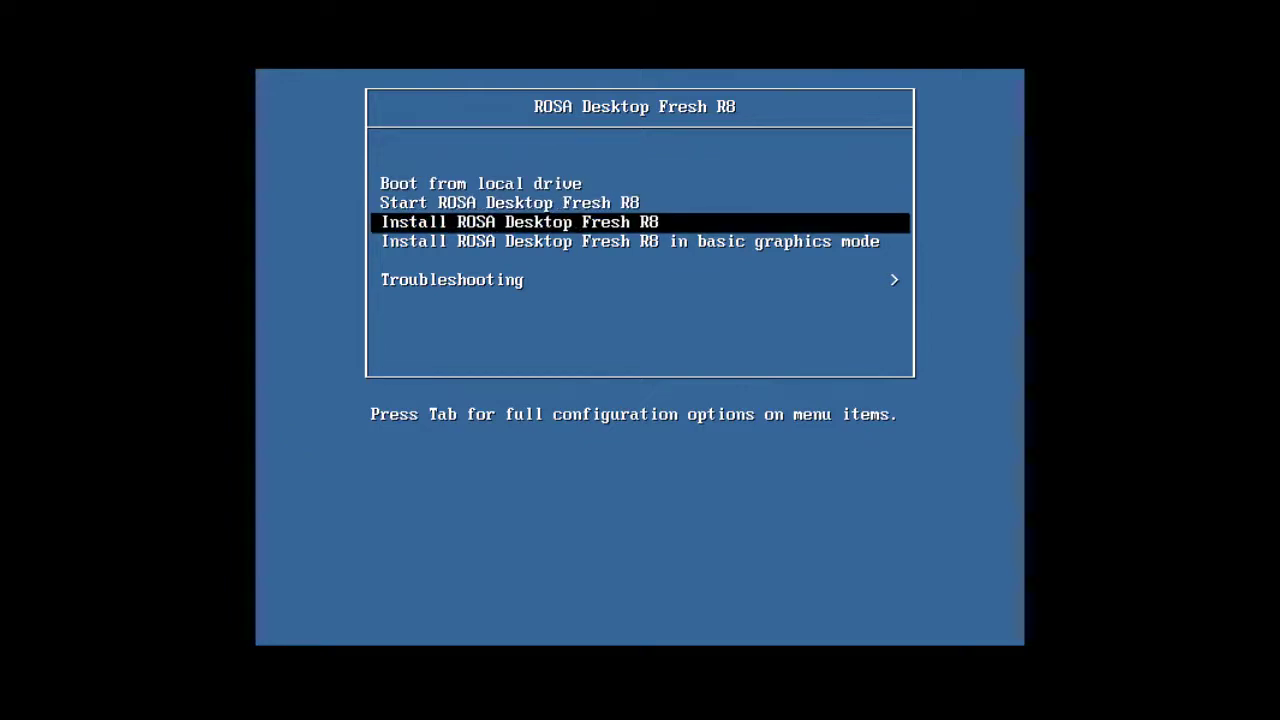
pyautogui.press('Return')
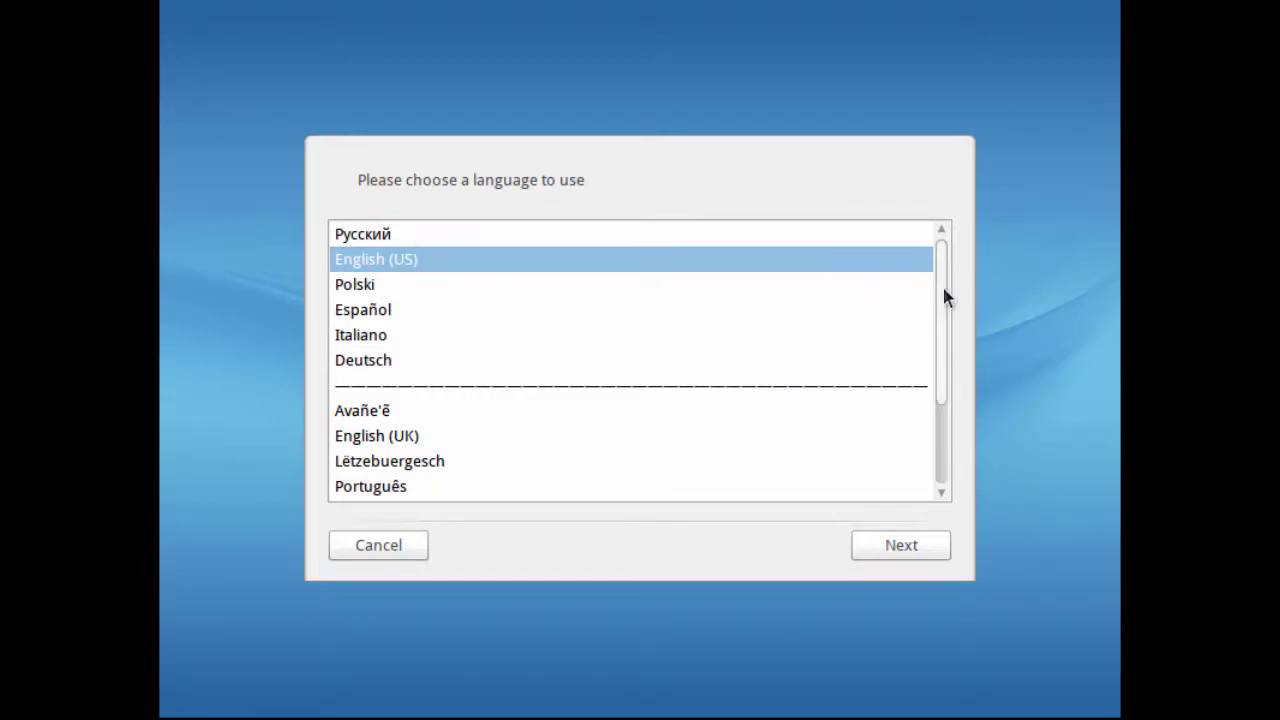
# Step: Keep English (US), accept the license, and keep the US keyboard layout
pyautogui.moveTo(944, 290); pyautogui.dragTo(937, 257)
pyautogui.click(907, 554)
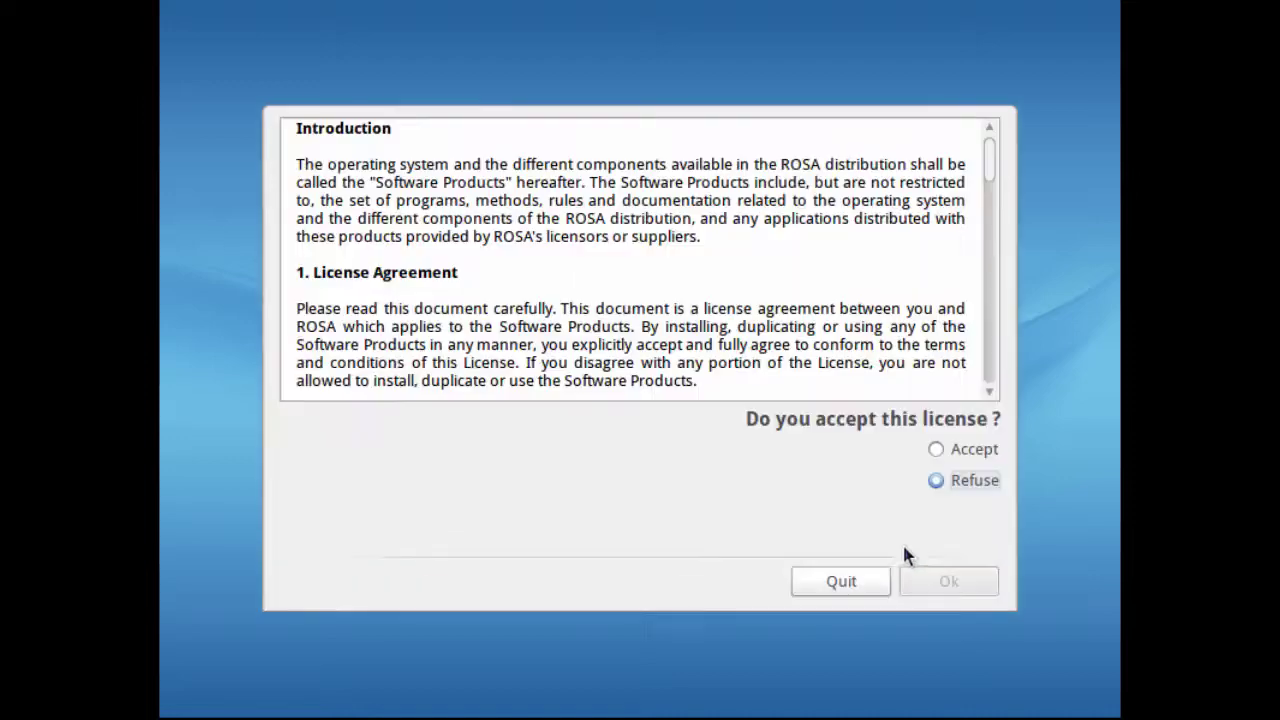
pyautogui.click(936, 451)
pyautogui.click(946, 580)
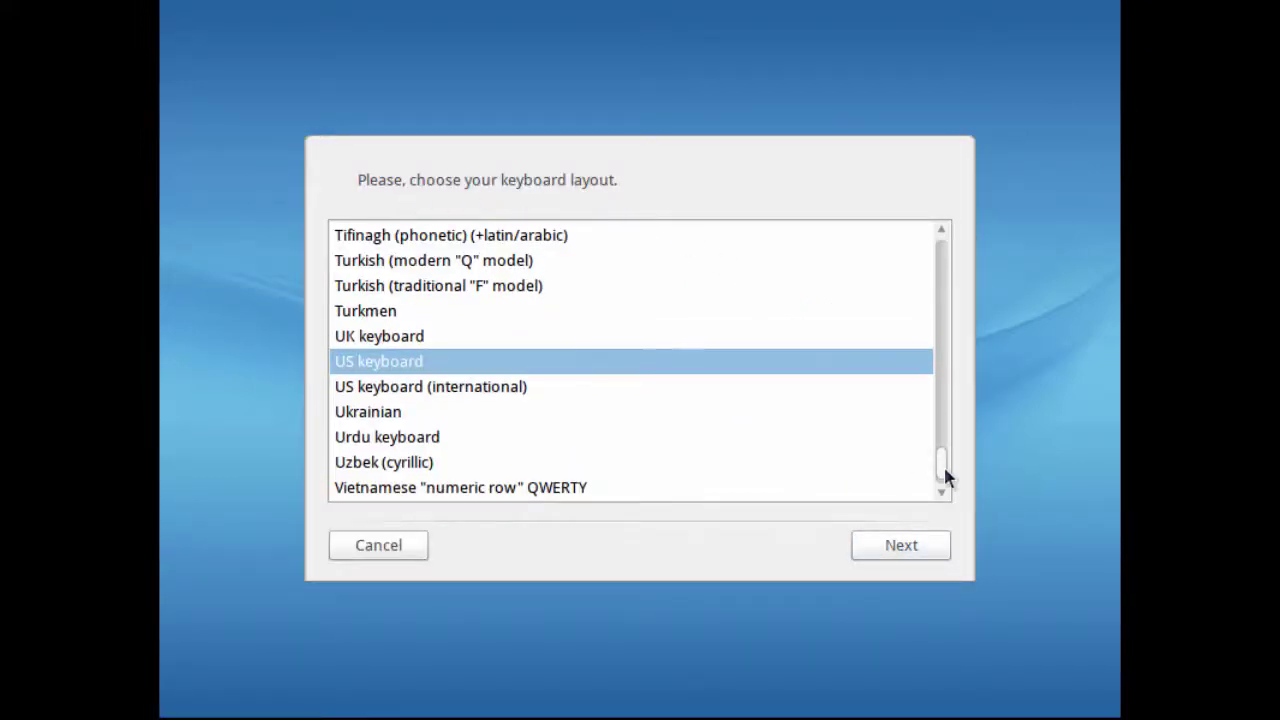
pyautogui.moveTo(943, 464); pyautogui.dragTo(911, 487)
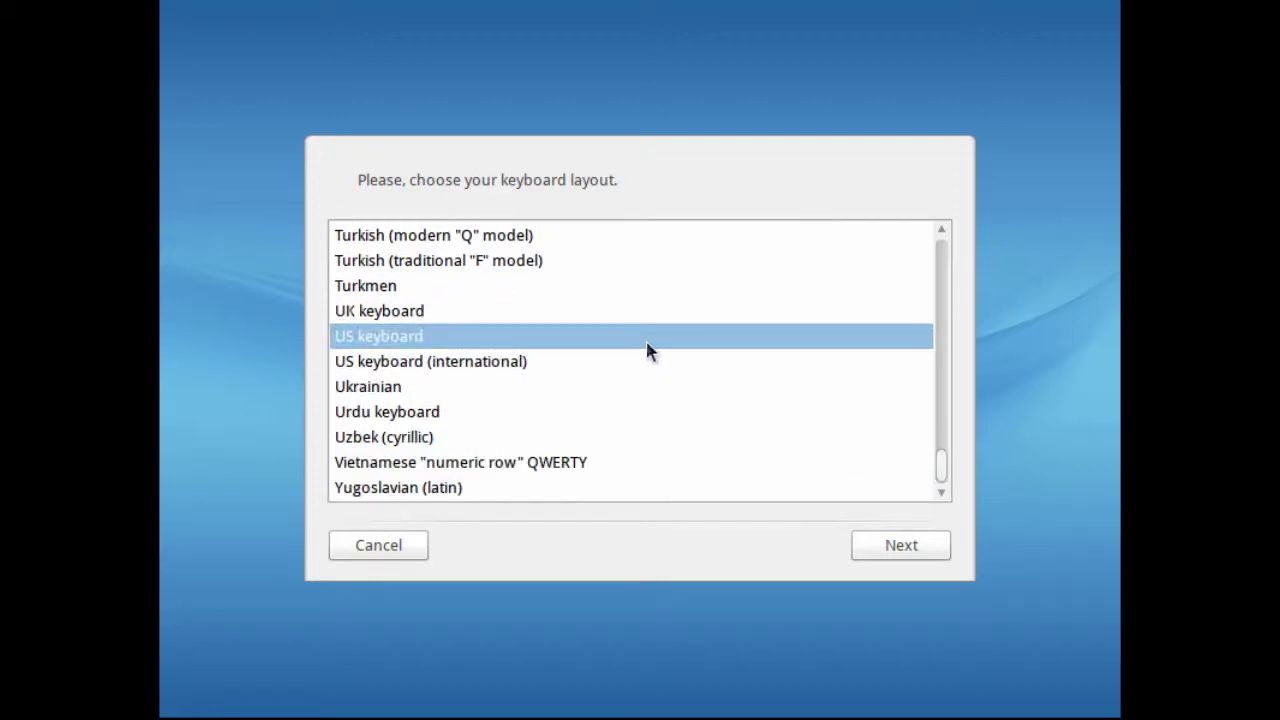
pyautogui.click(909, 543)
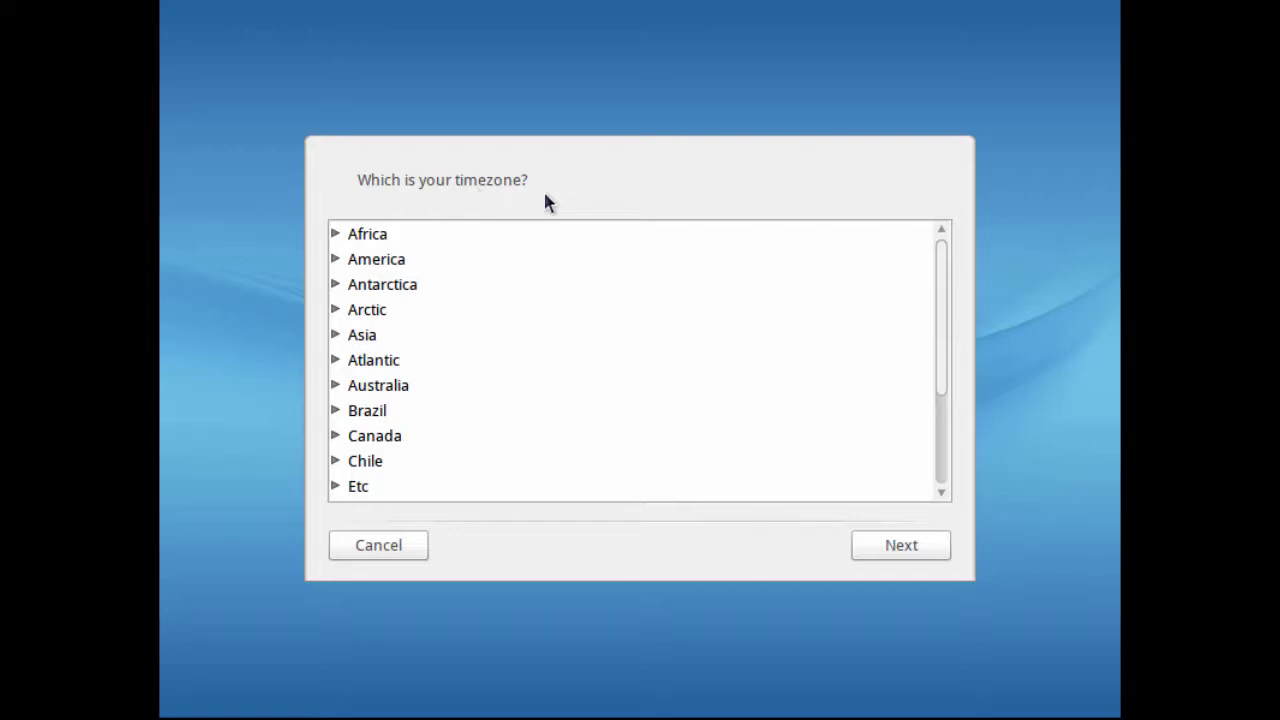
# Step: Set the timezone to Europe/Moscow
pyautogui.scroll(-2, 463, 340)
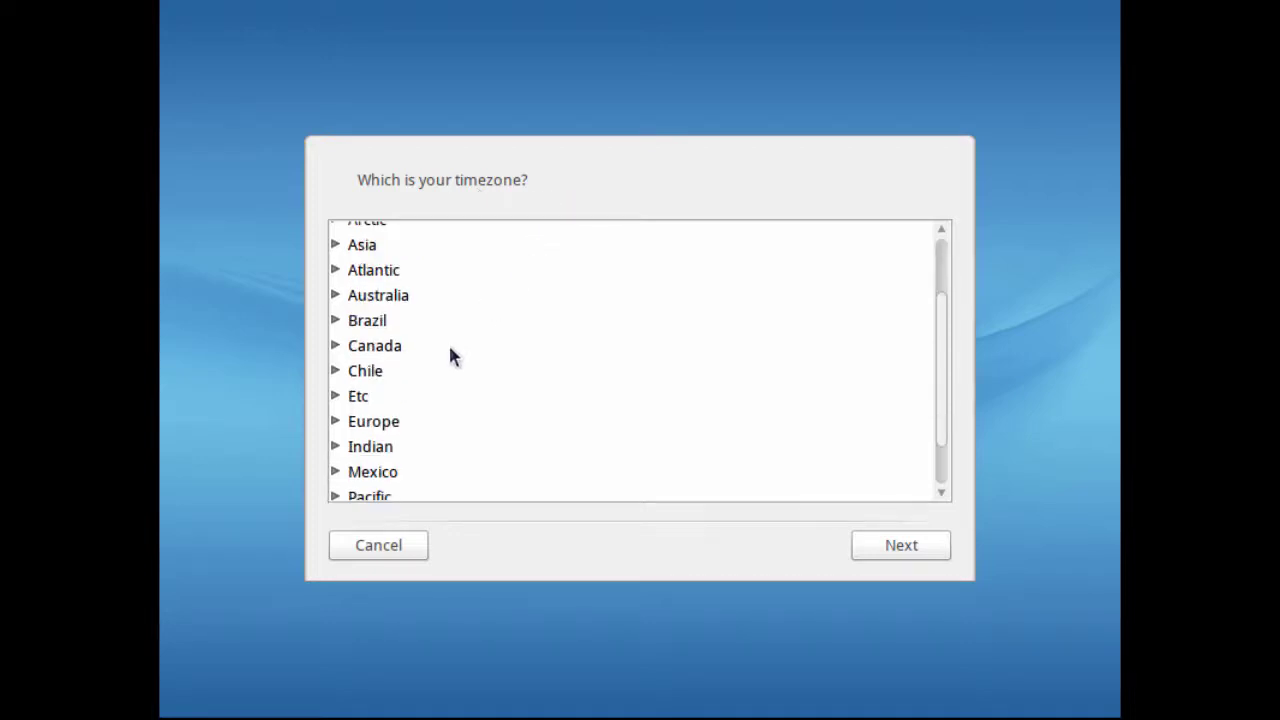
pyautogui.scroll(-1, 440, 355)
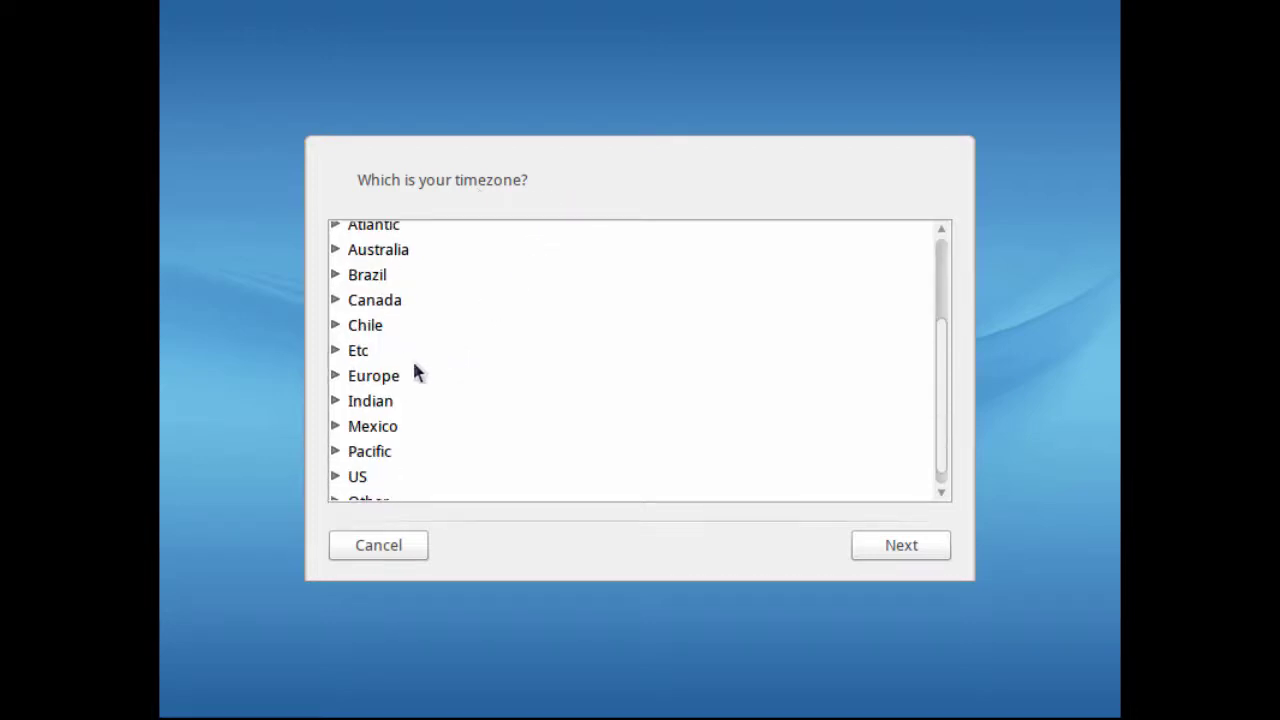
pyautogui.click(334, 376)
pyautogui.scroll(-5, 436, 405)
pyautogui.scroll(-5, 436, 410)
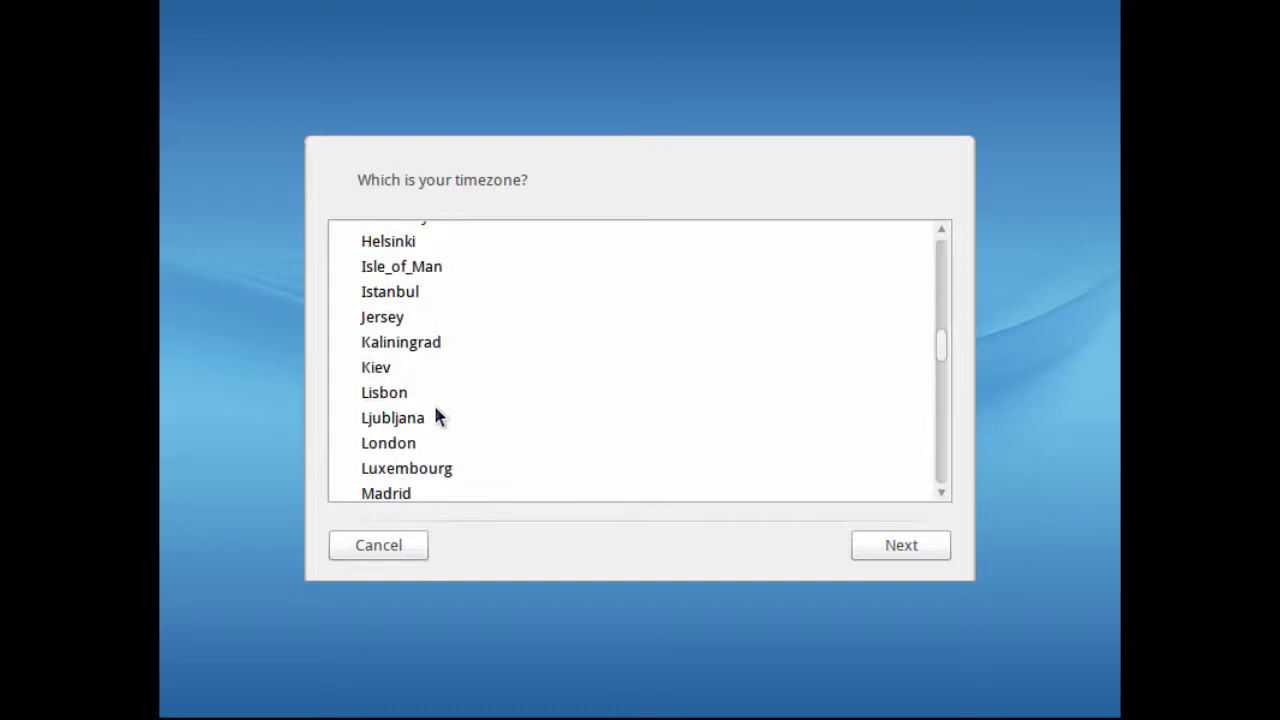
pyautogui.click(405, 440)
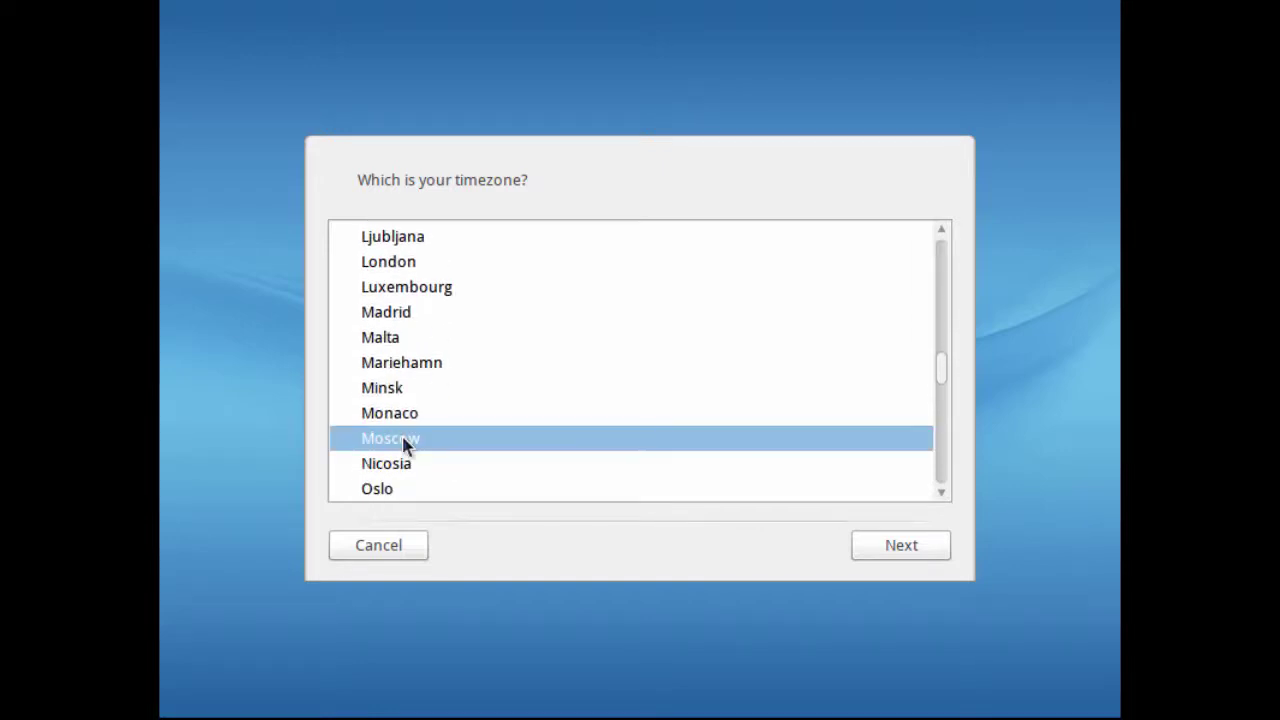
pyautogui.click(889, 545)
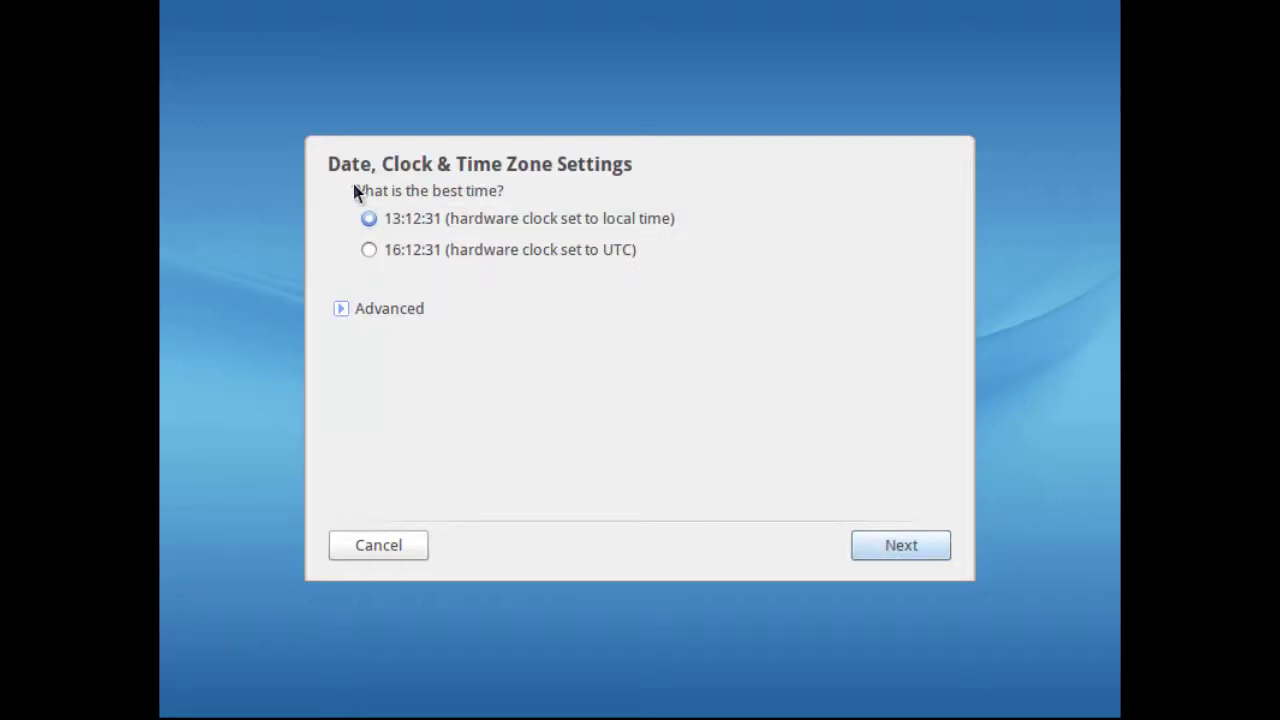
# Step: Keep local-time clock, install into free disk space, and put Grub2 on /dev/sda
pyautogui.click(908, 556)
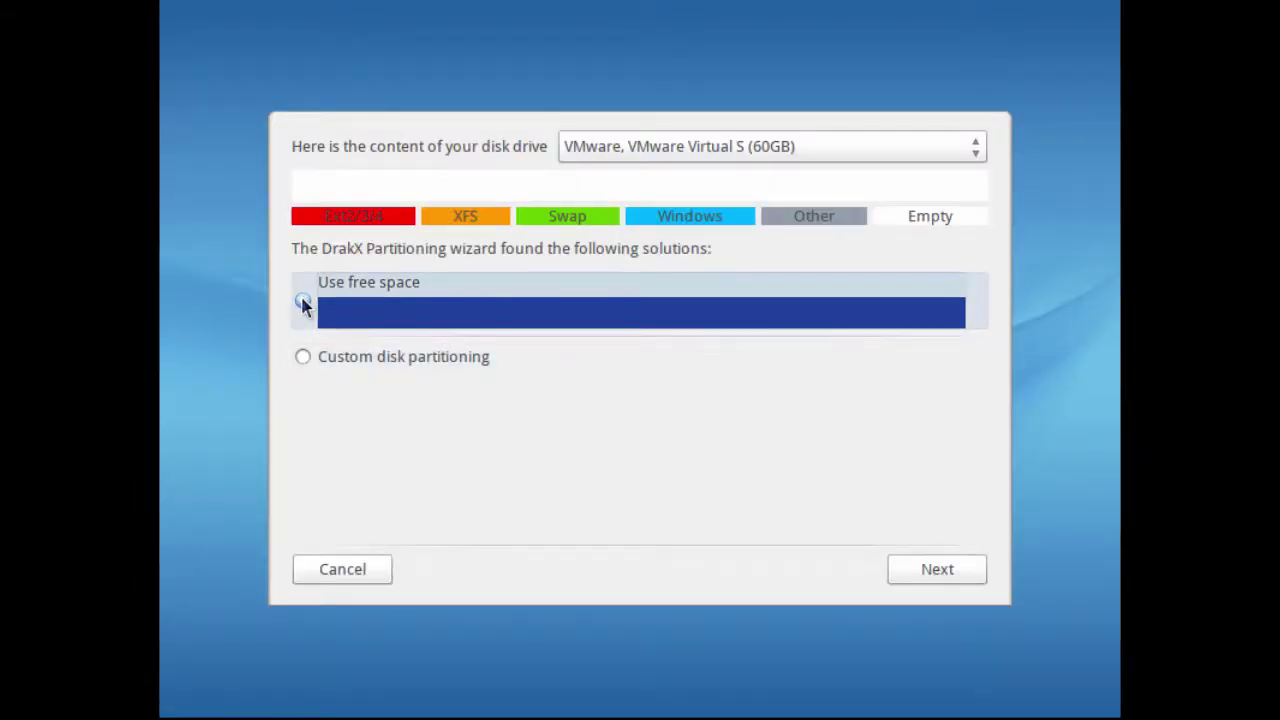
pyautogui.click(934, 569)
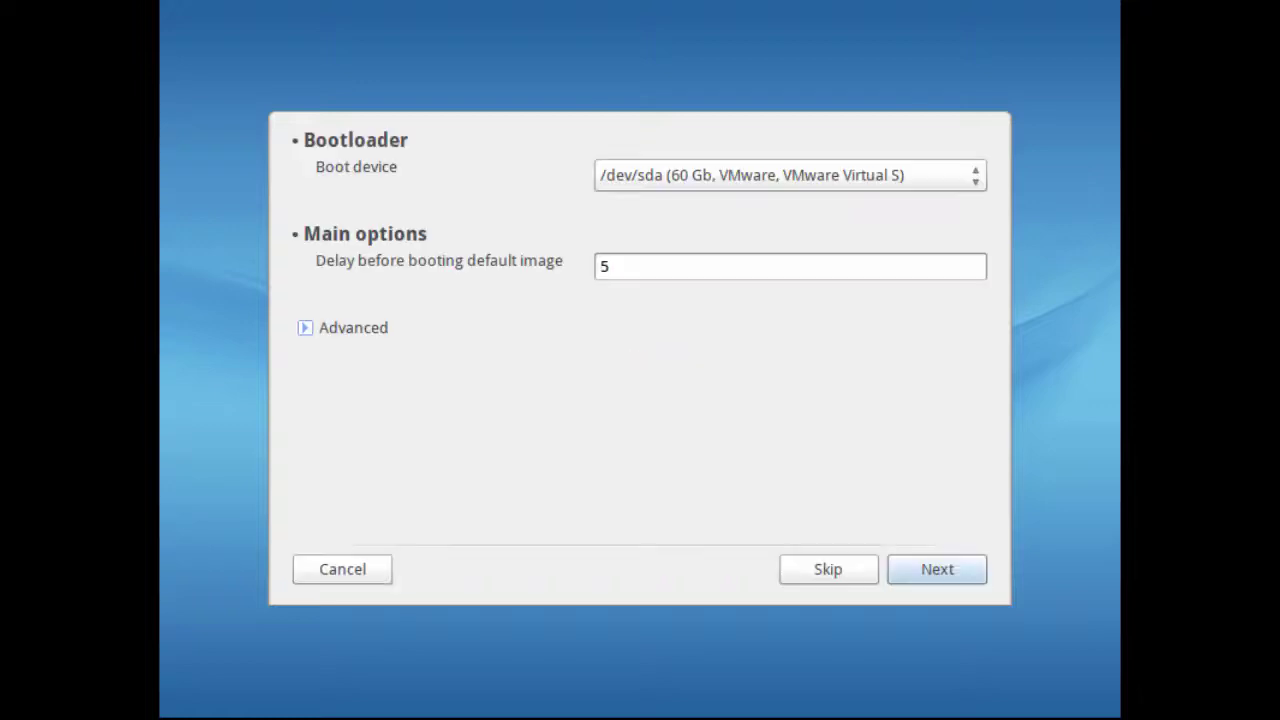
pyautogui.click(927, 180)
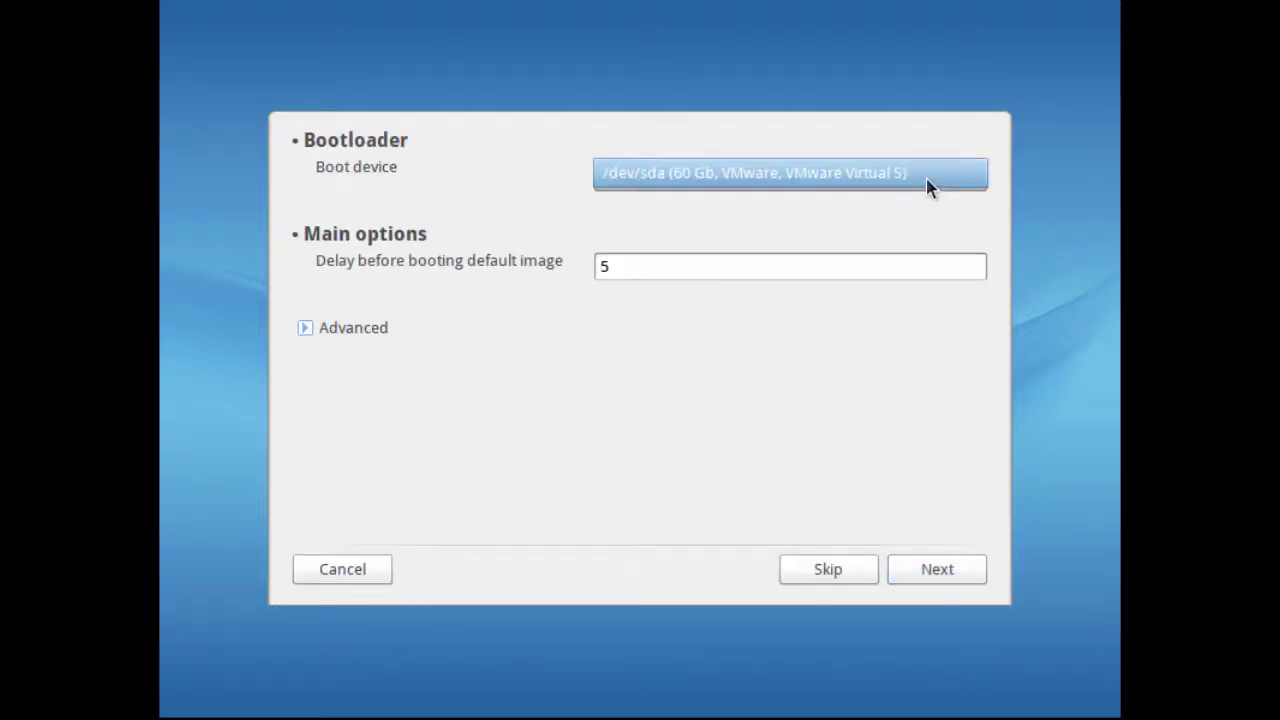
pyautogui.click(858, 266)
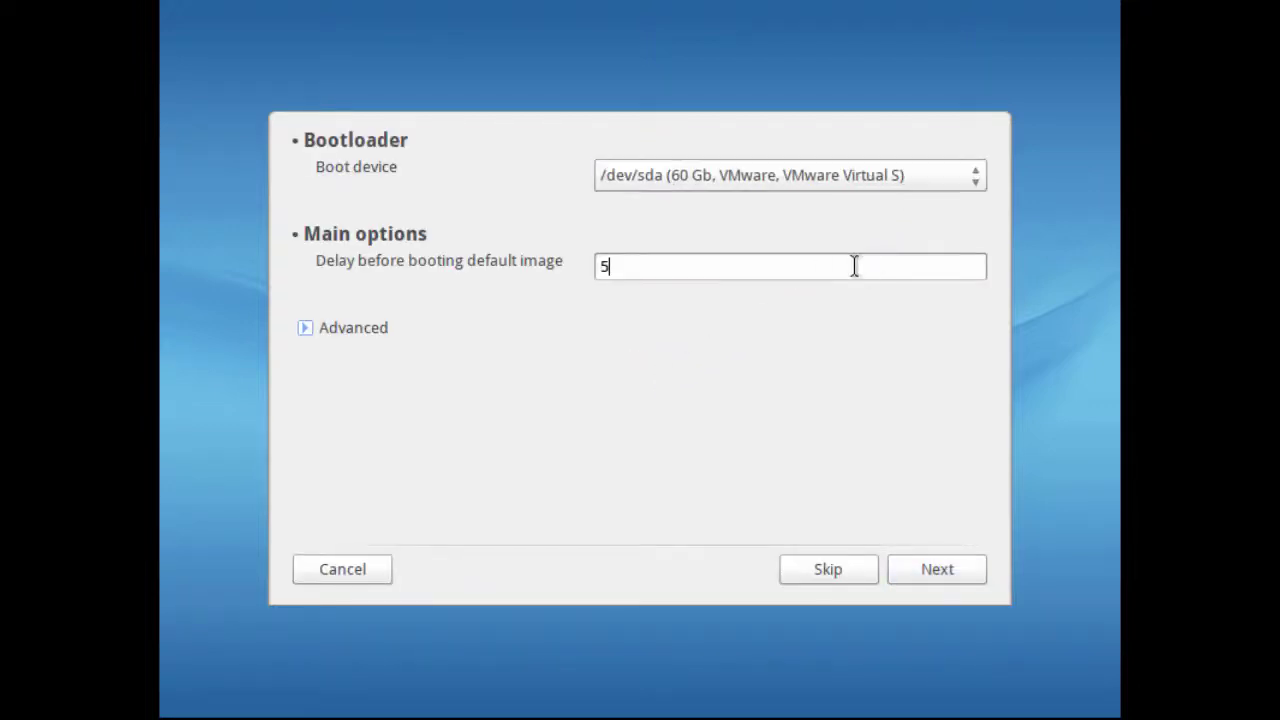
pyautogui.click(928, 569)
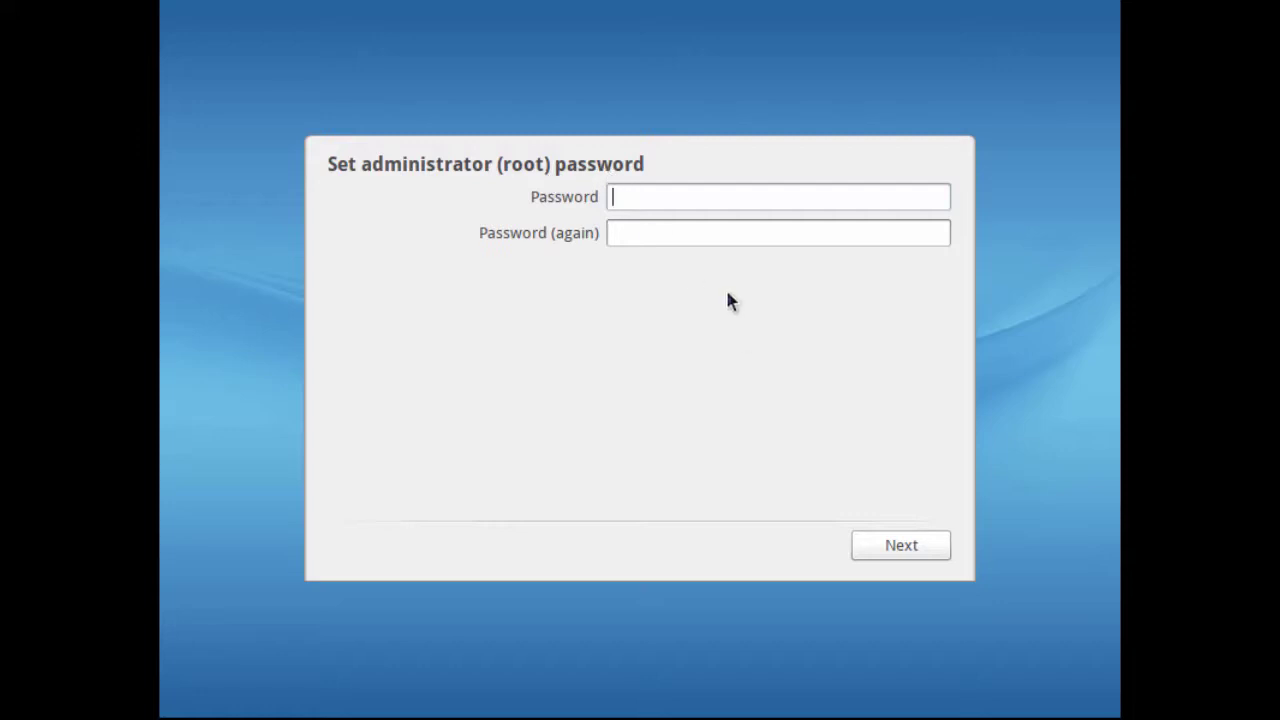
# Step: Enter and confirm the root password
pyautogui.write('••••••••••')
pyautogui.press('Tab')
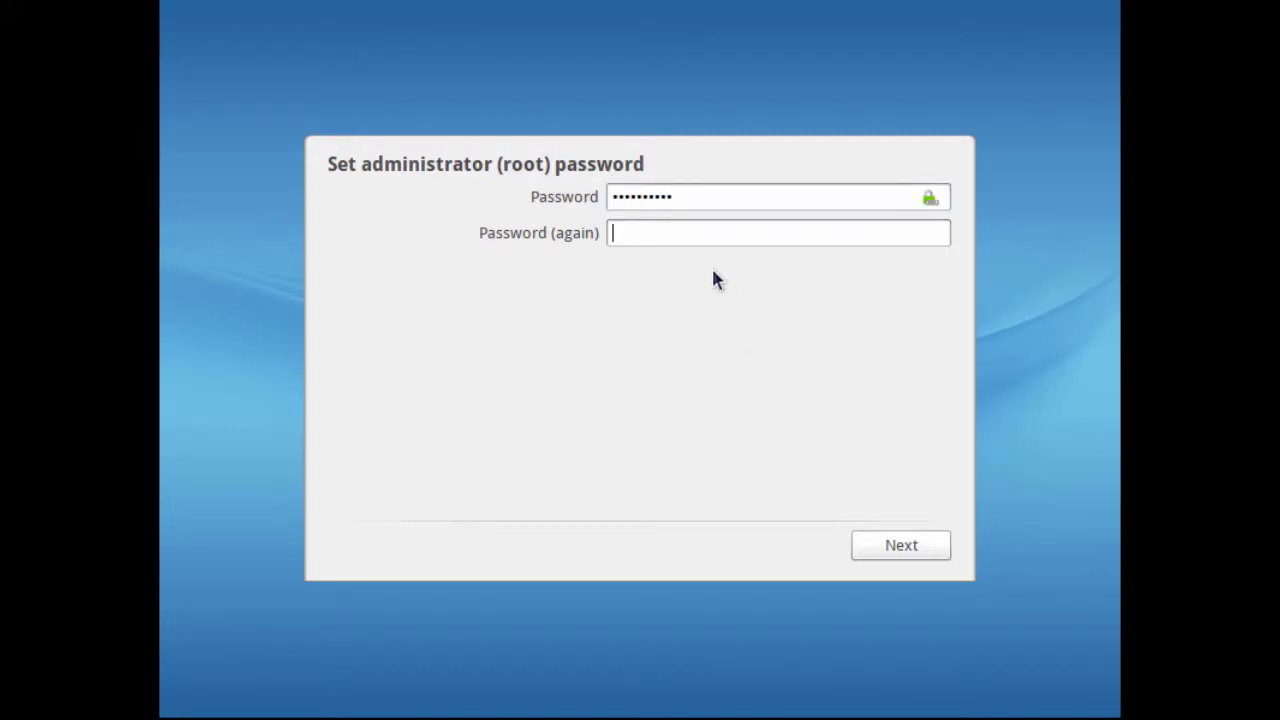
pyautogui.write('••••••••••')
pyautogui.click(903, 548)
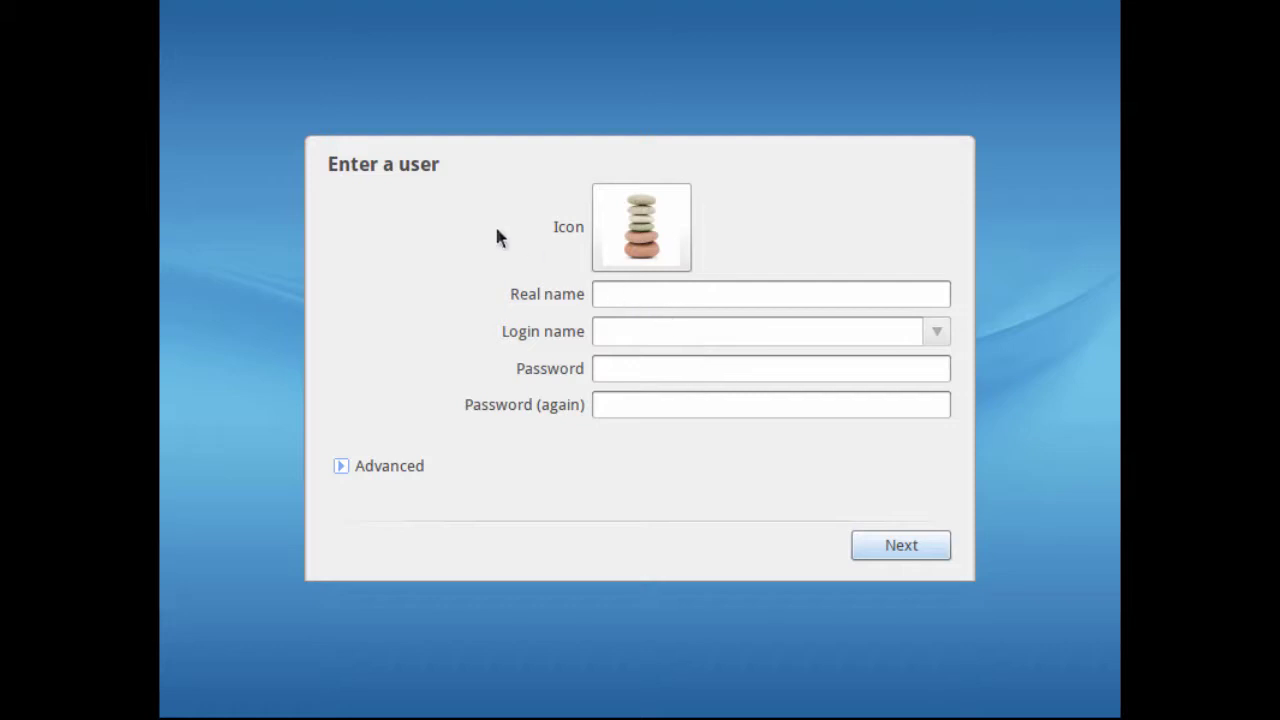
# Step: Create the user account with real name, shortened login and password
pyautogui.click(748, 294)
pyautogui.write('John')
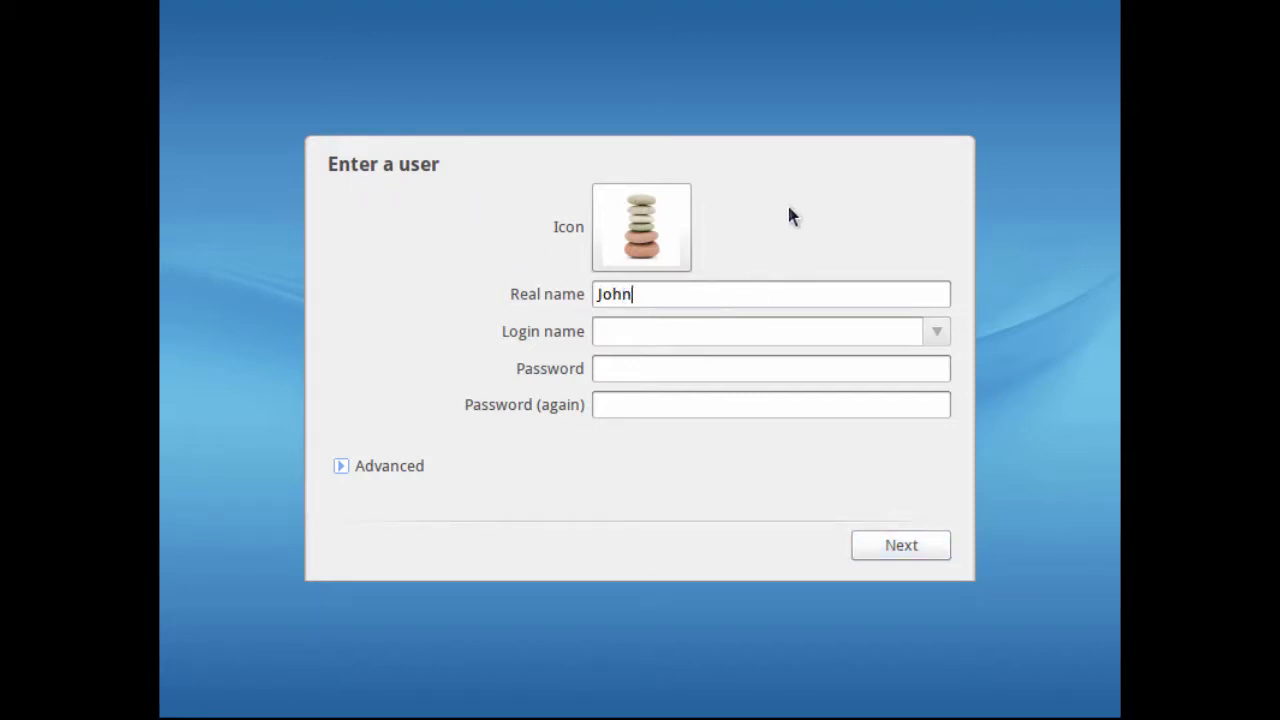
pyautogui.write(' Smith')
pyautogui.press('Tab')
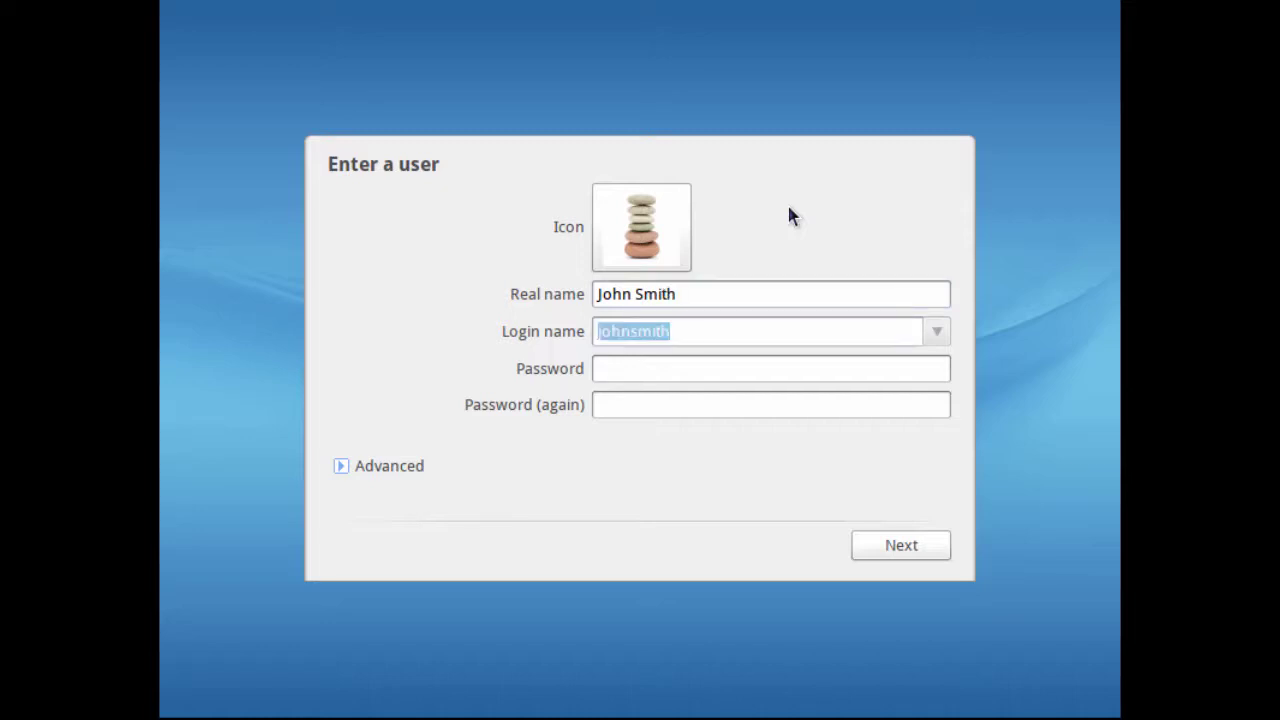
pyautogui.press('End')
pyautogui.press('BackSpace')
pyautogui.press('BackSpace')
pyautogui.press('BackSpace')
pyautogui.press('BackSpace')
pyautogui.press('BackSpace')
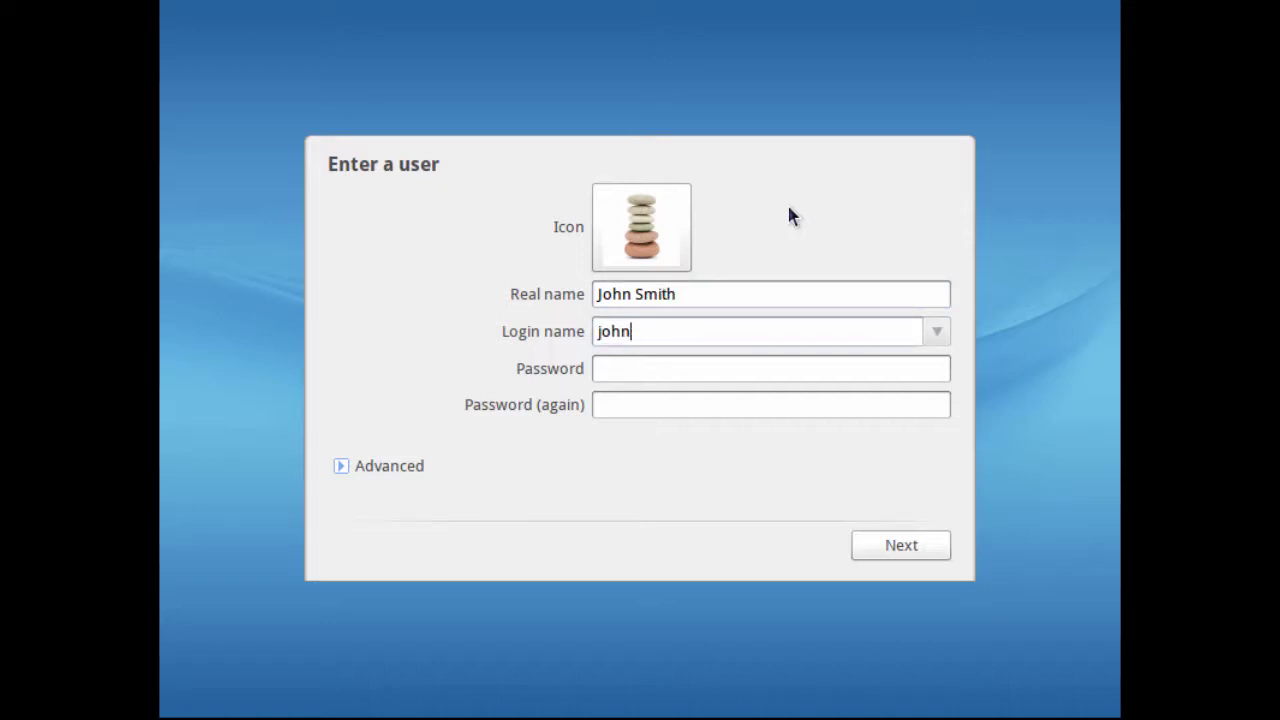
pyautogui.press('Tab')
pyautogui.write('password')
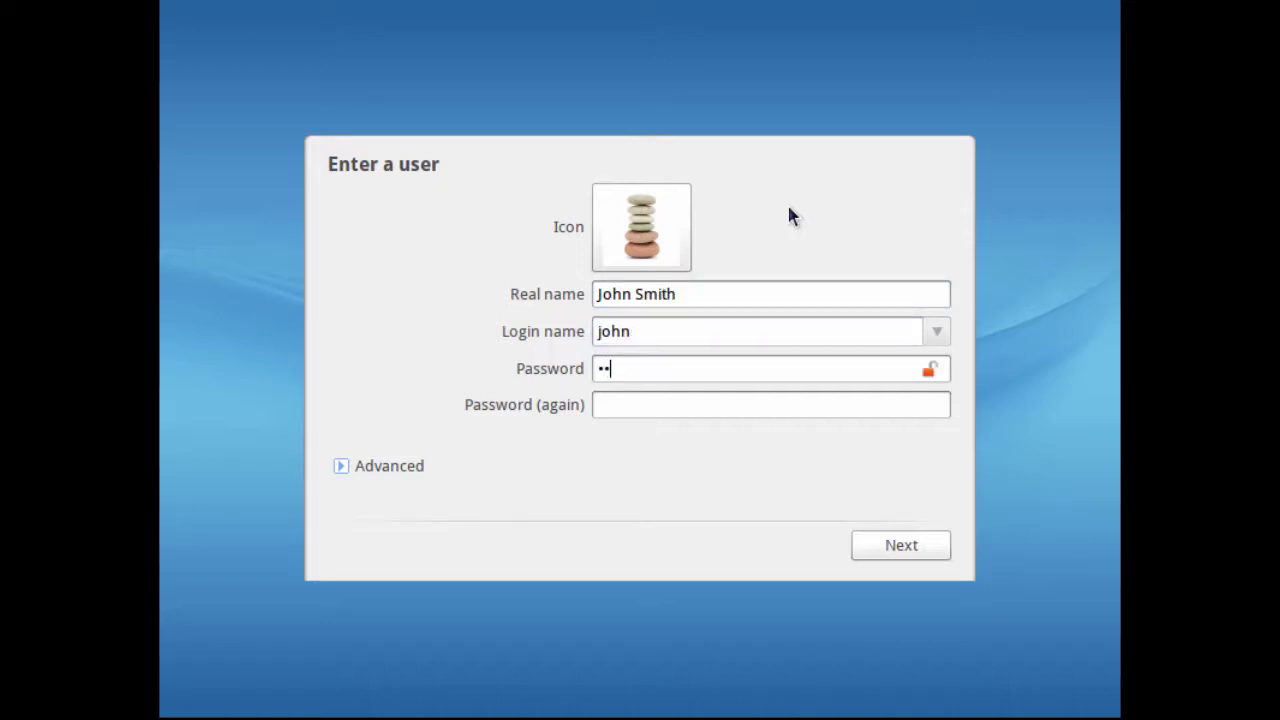
pyautogui.write('12')
pyautogui.press('Tab')
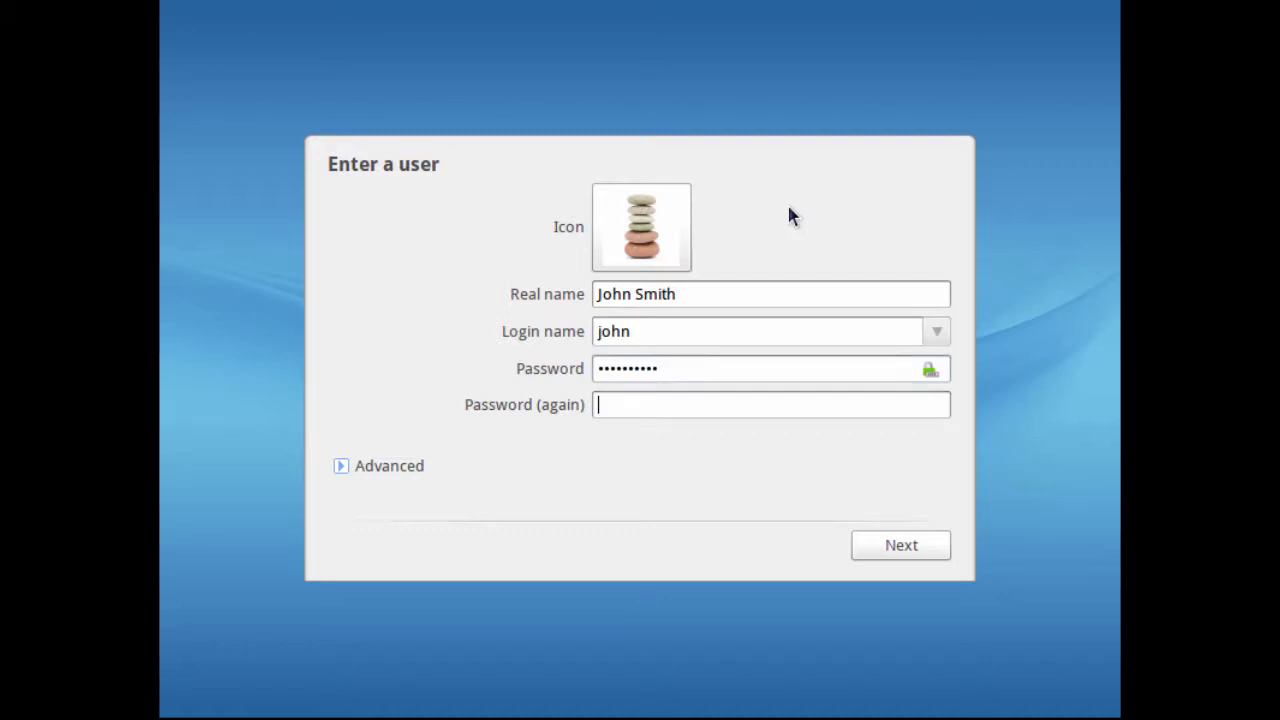
pyautogui.write('password12')
pyautogui.click(887, 545)
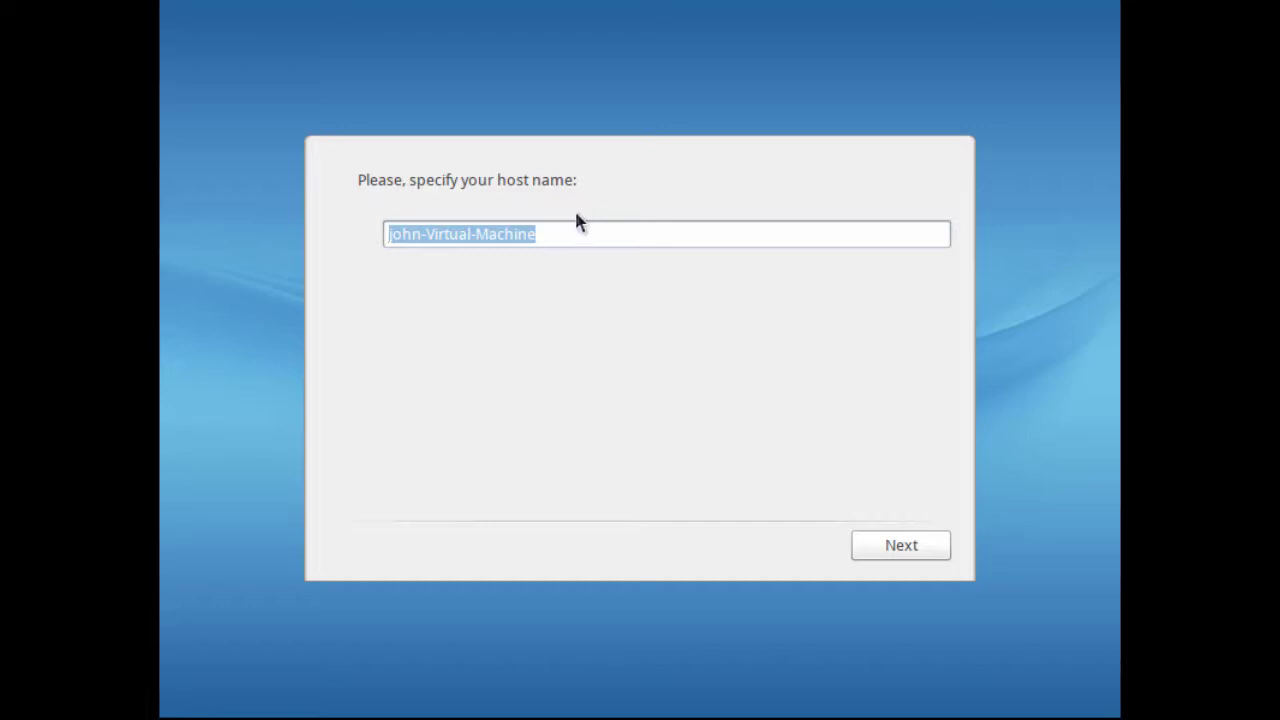
# Step: Set host name rosar8 and enable sshd instead of CUPS at start-up
pyautogui.write('rosar8')
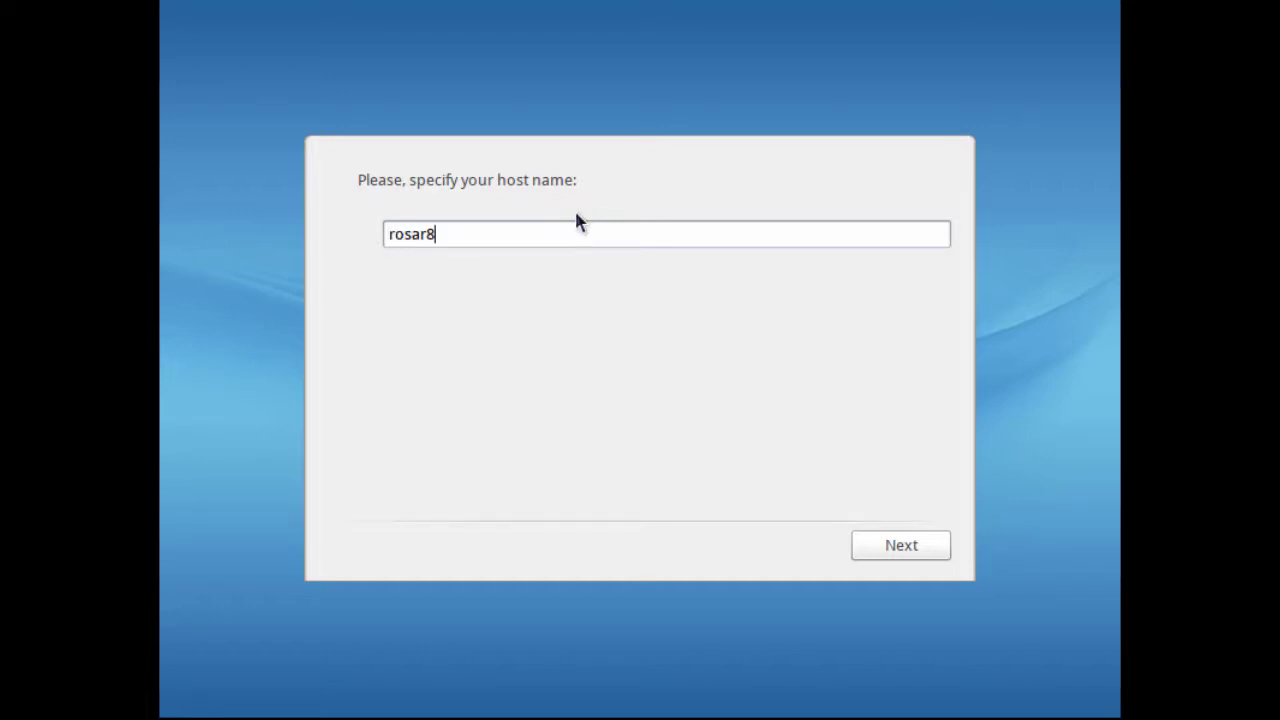
pyautogui.click(893, 546)
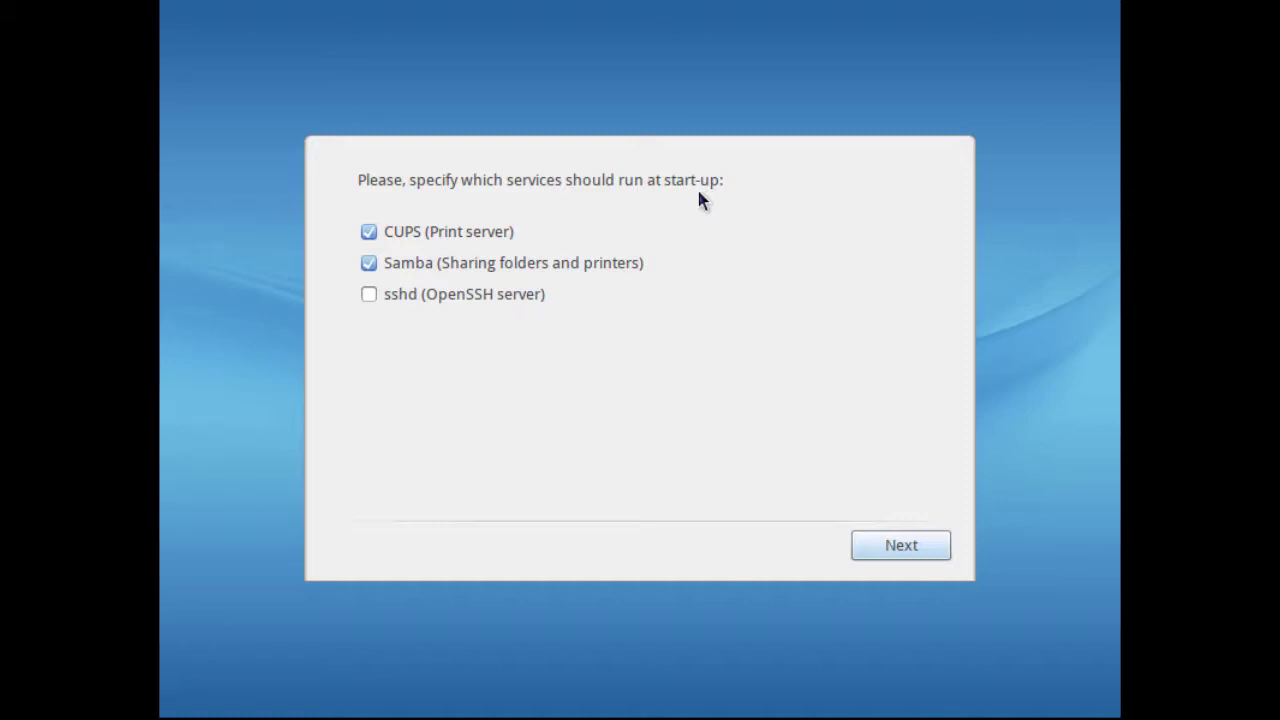
pyautogui.click(366, 233)
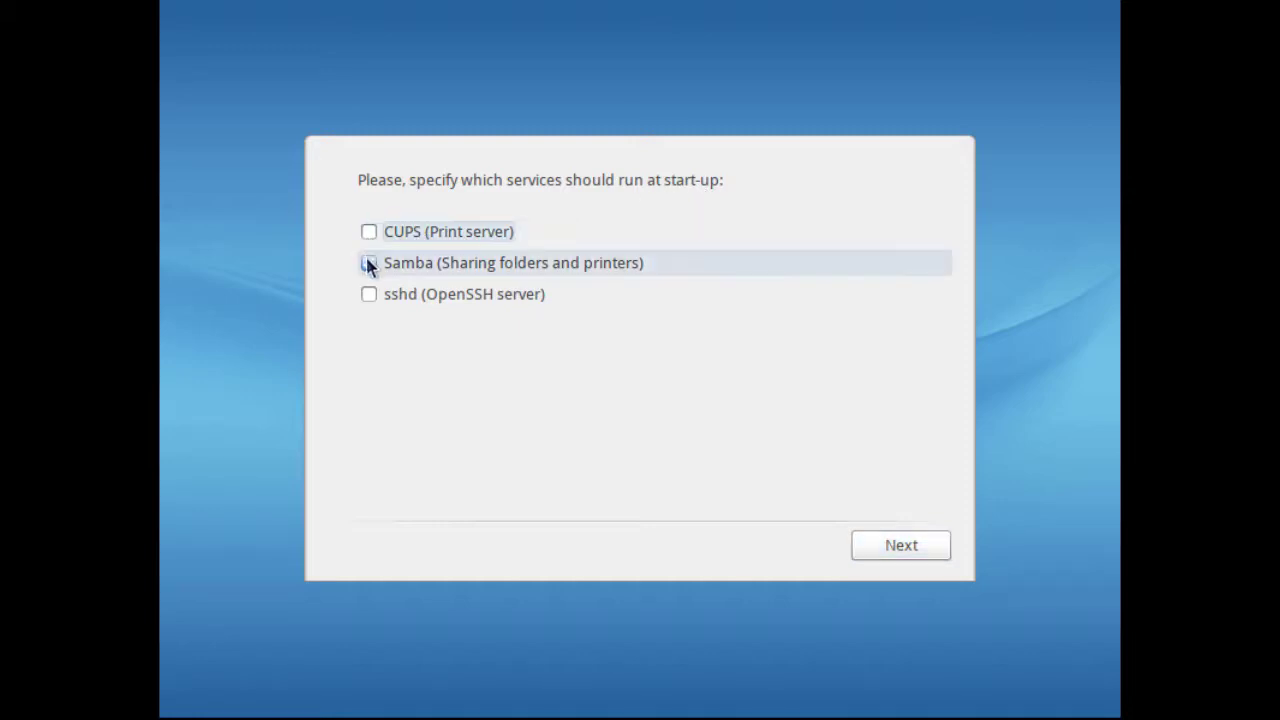
pyautogui.click(367, 293)
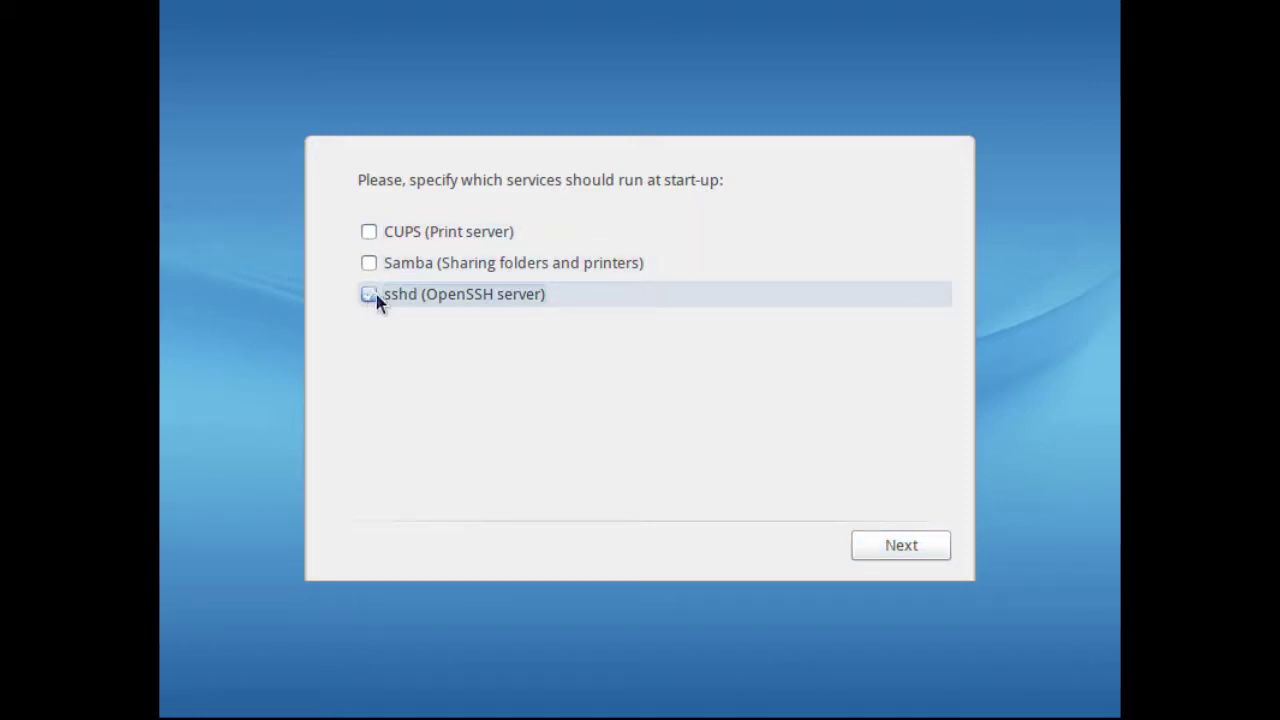
pyautogui.click(888, 543)
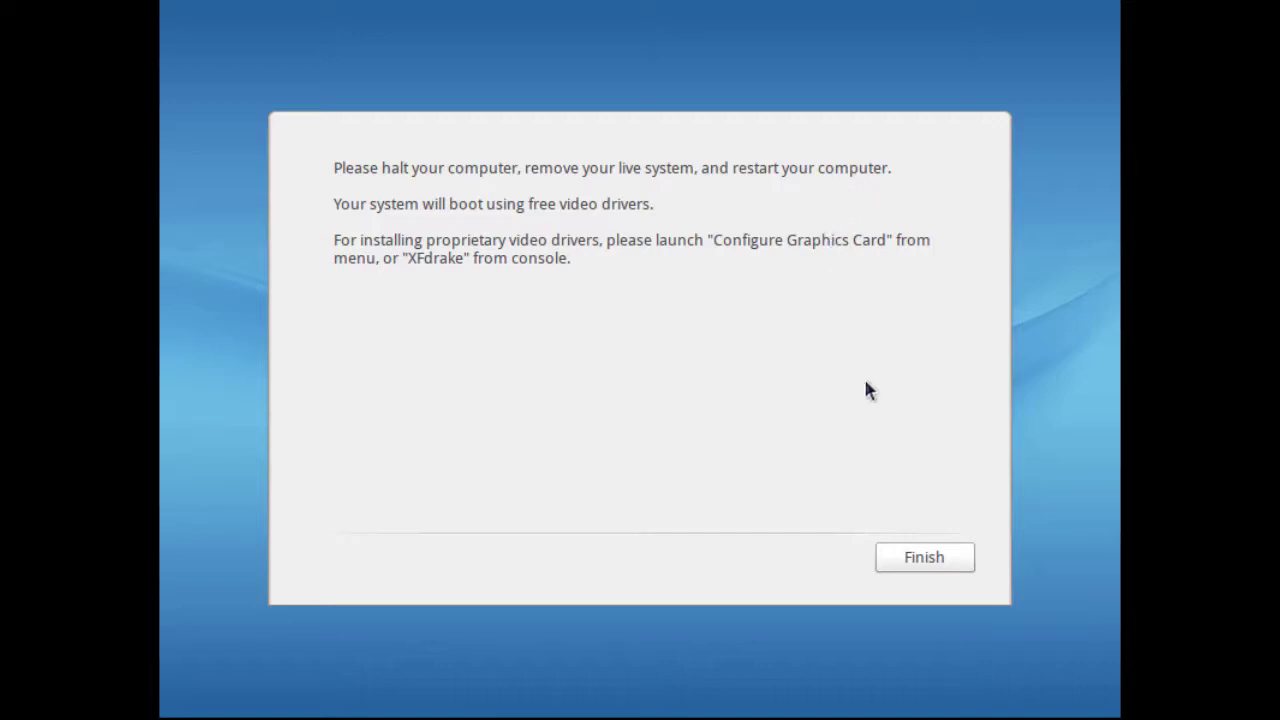
# Step: Finish the install, boot ROSA Desktop Fresh R8 from GRUB, and log in with the user's password
pyautogui.click(920, 562)
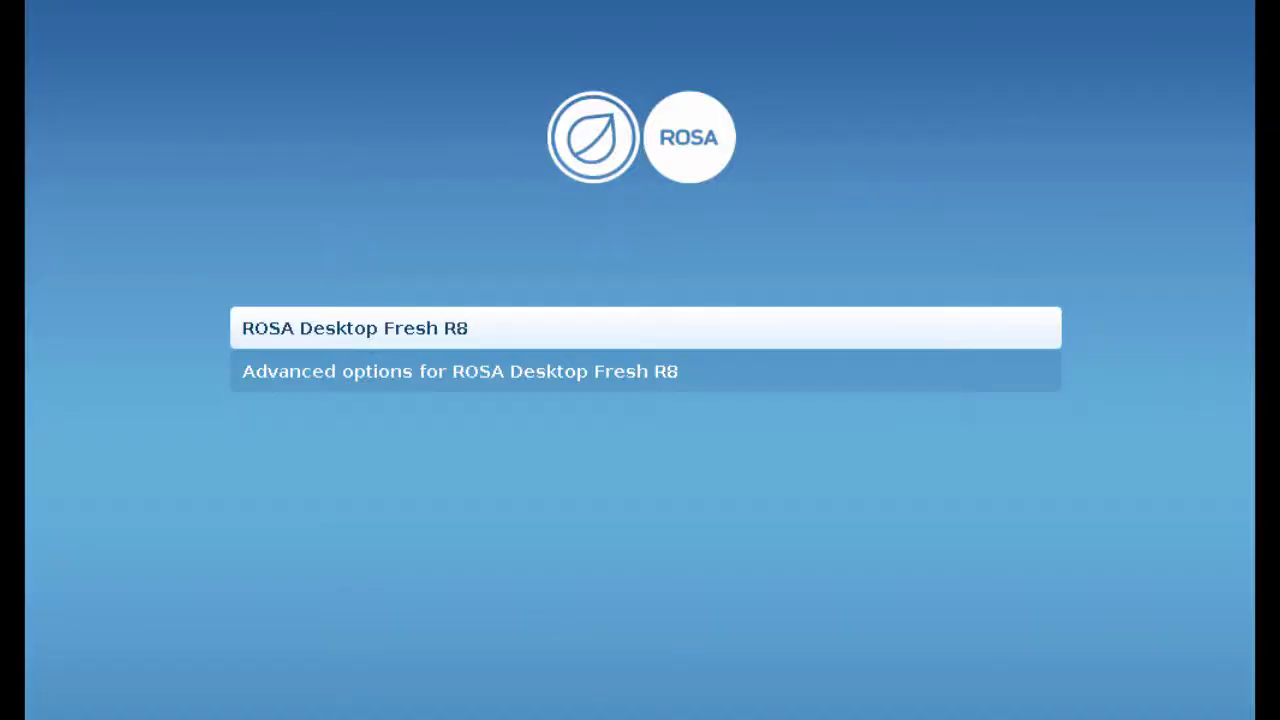
pyautogui.press('Return')
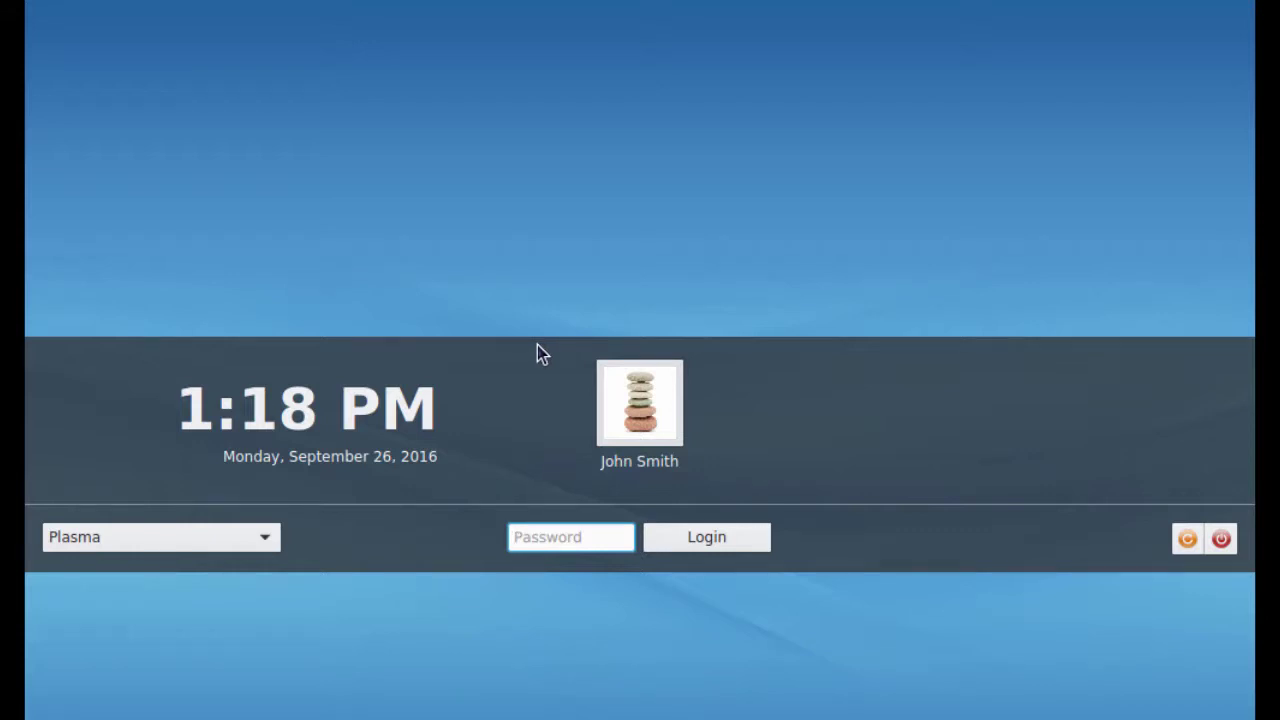
pyautogui.write('***********')
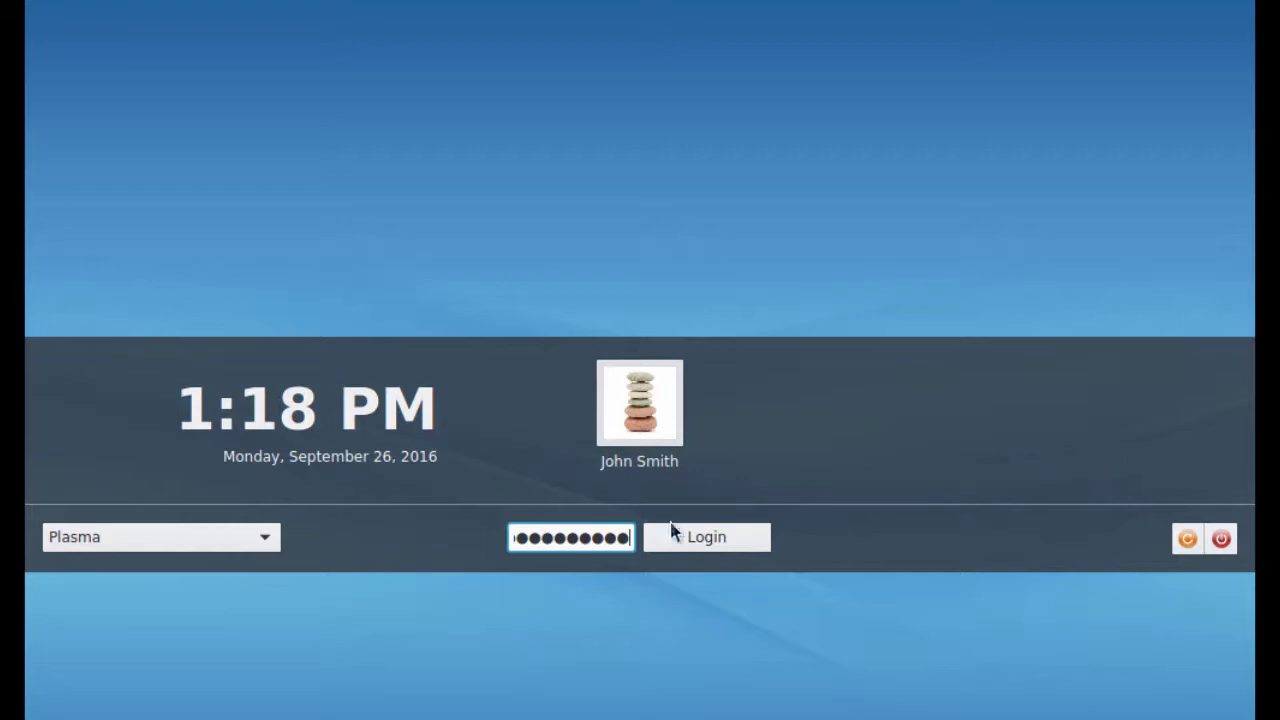
pyautogui.click(694, 546)
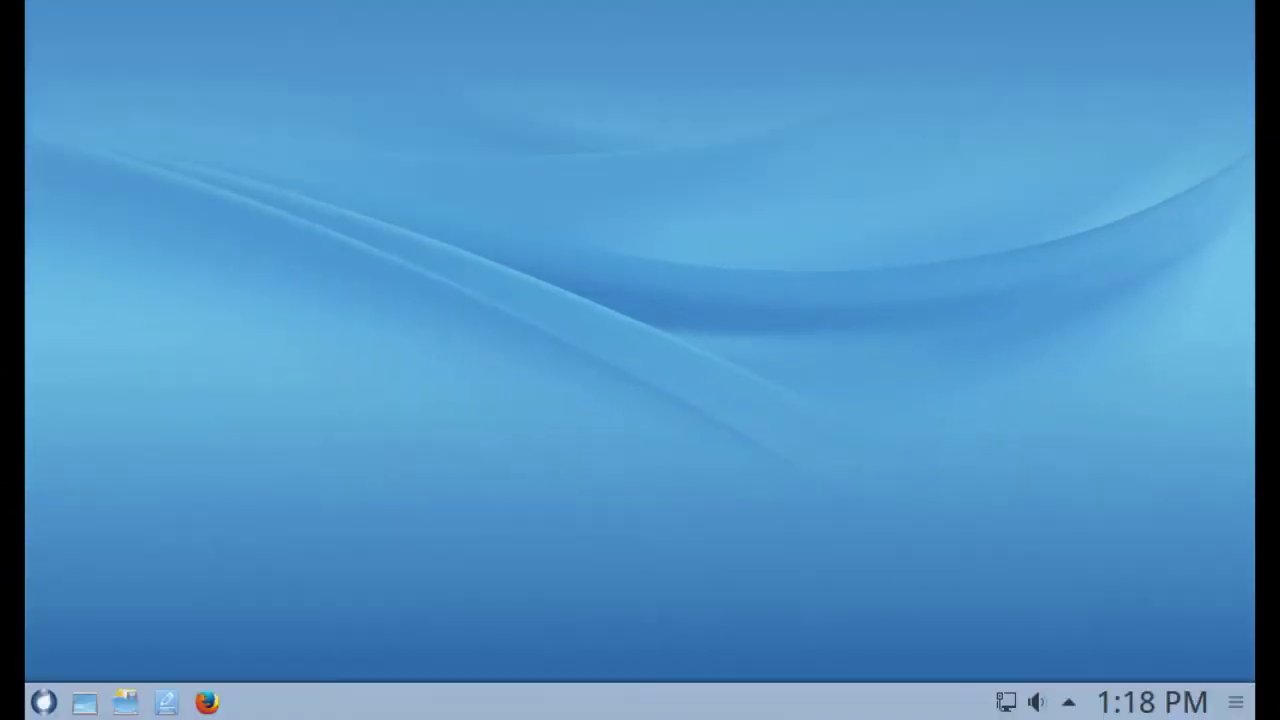
# Step: Search the guest launcher for 'konsole' and start the Konsole terminal
pyautogui.click(43, 701)
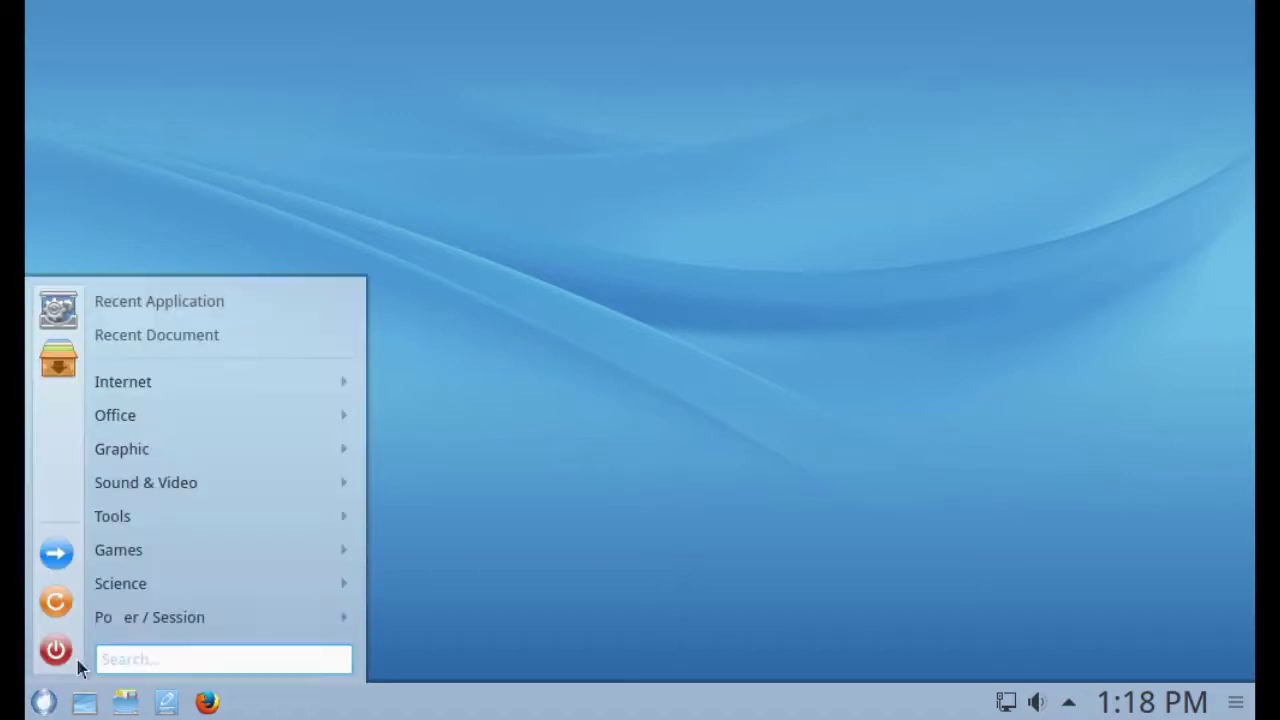
pyautogui.click(507, 228)
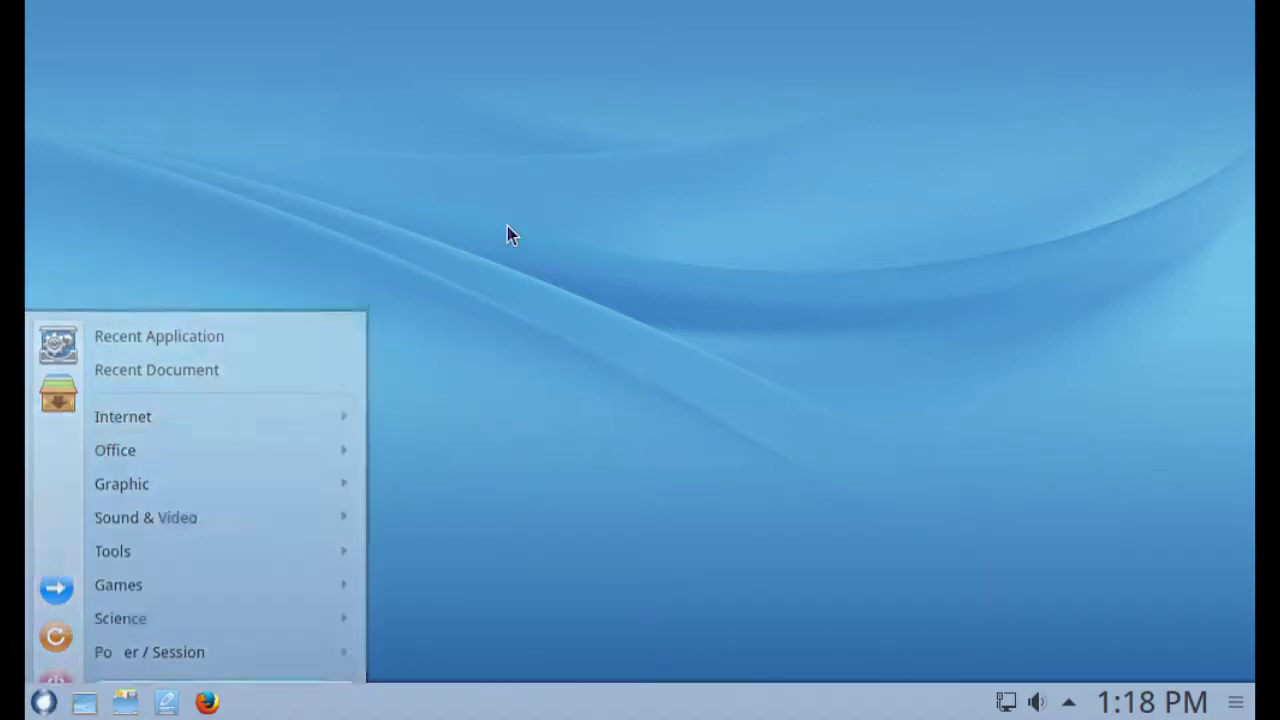
pyautogui.click(94, 45)
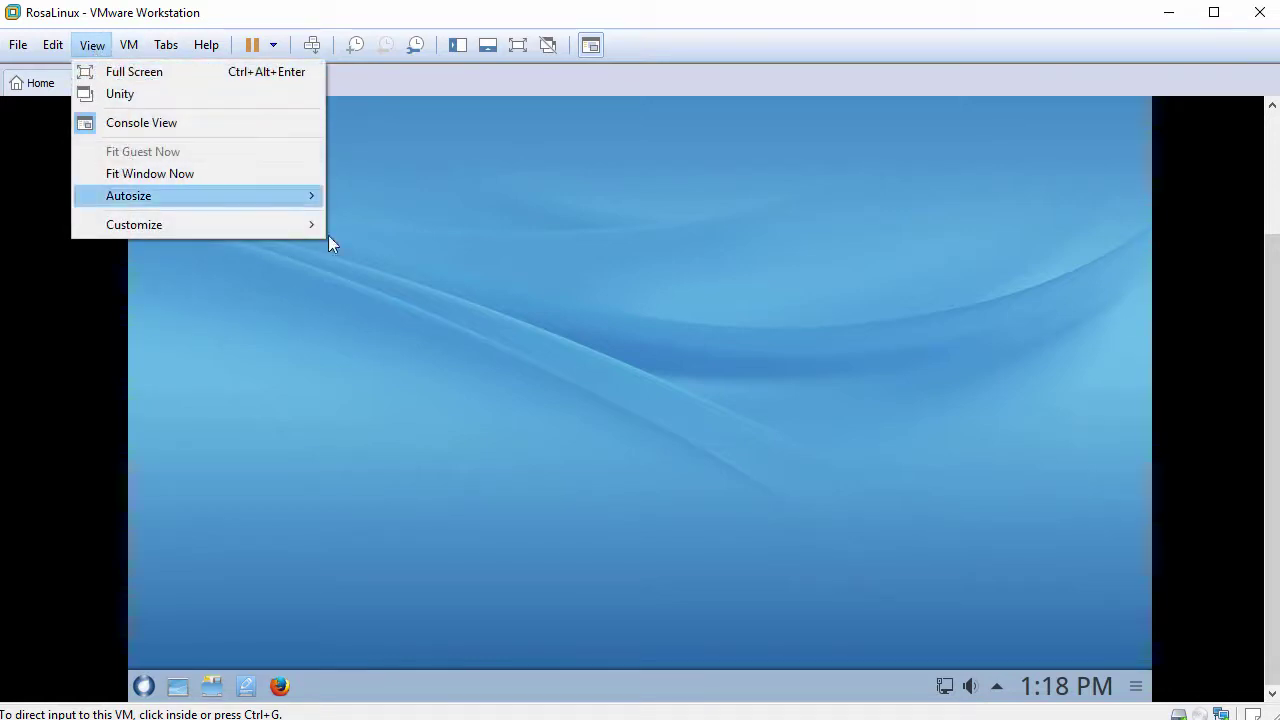
pyautogui.click(532, 329)
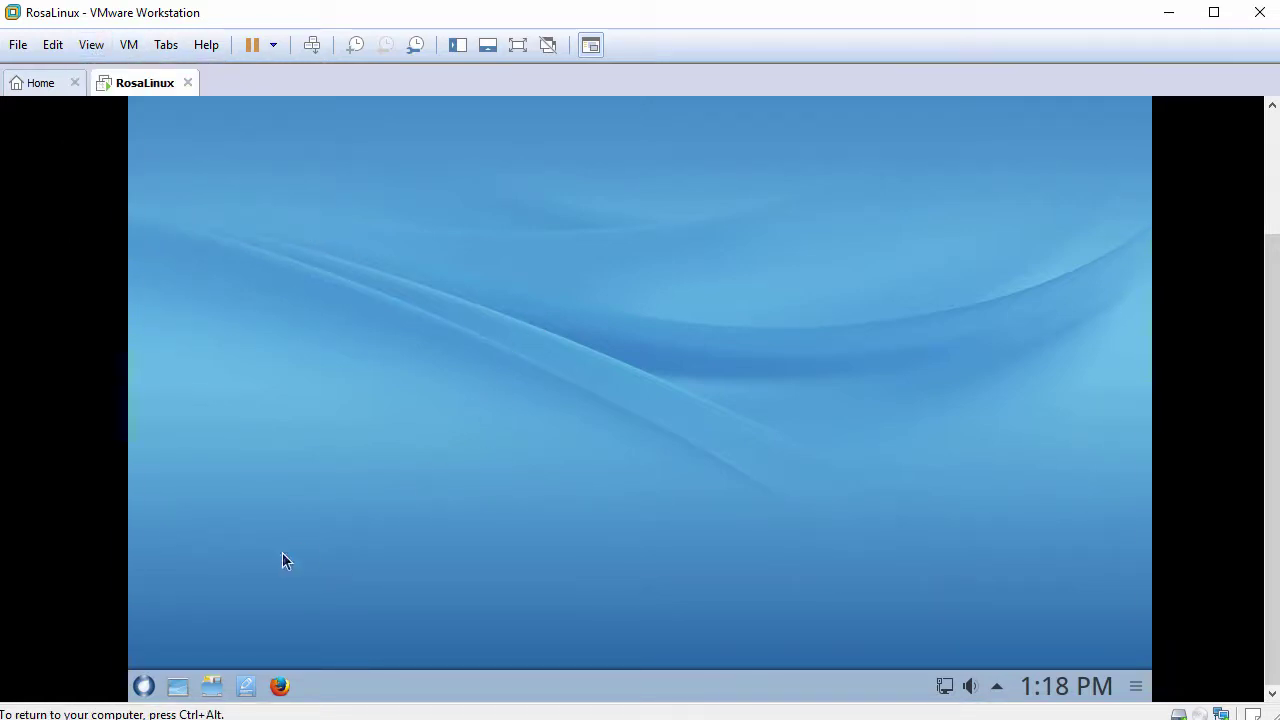
pyautogui.click(144, 686)
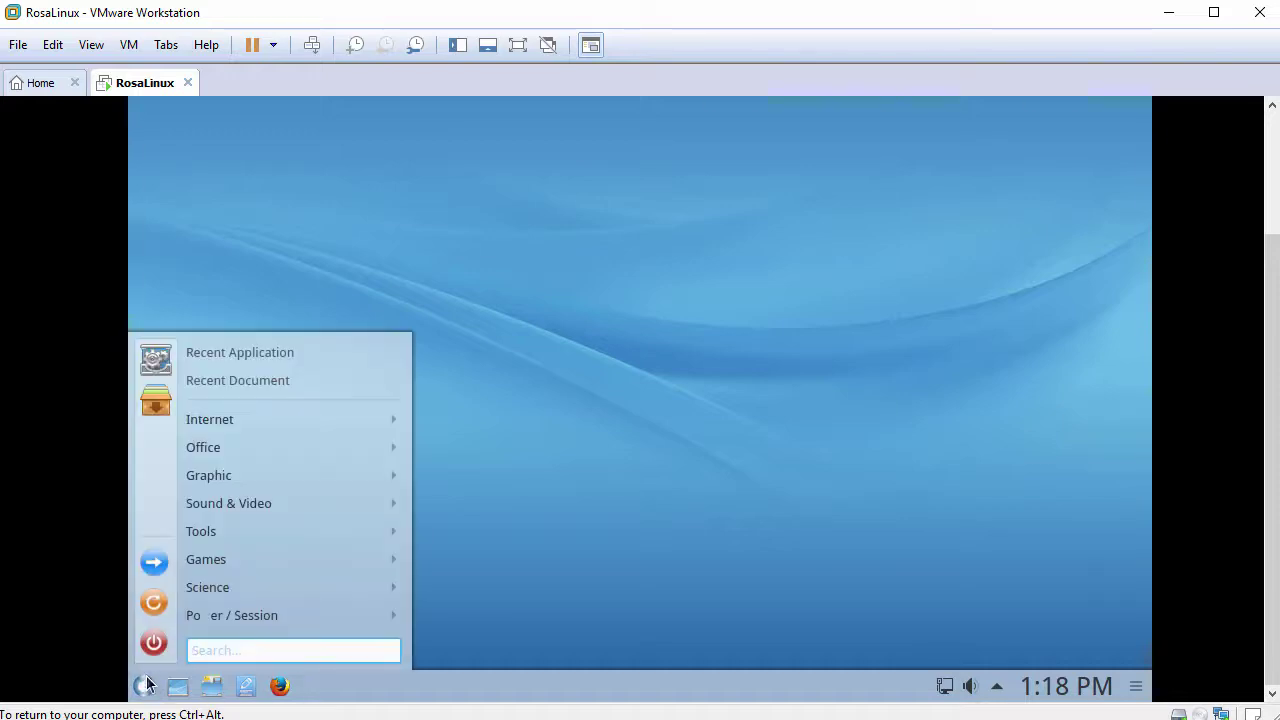
pyautogui.write('konsole')
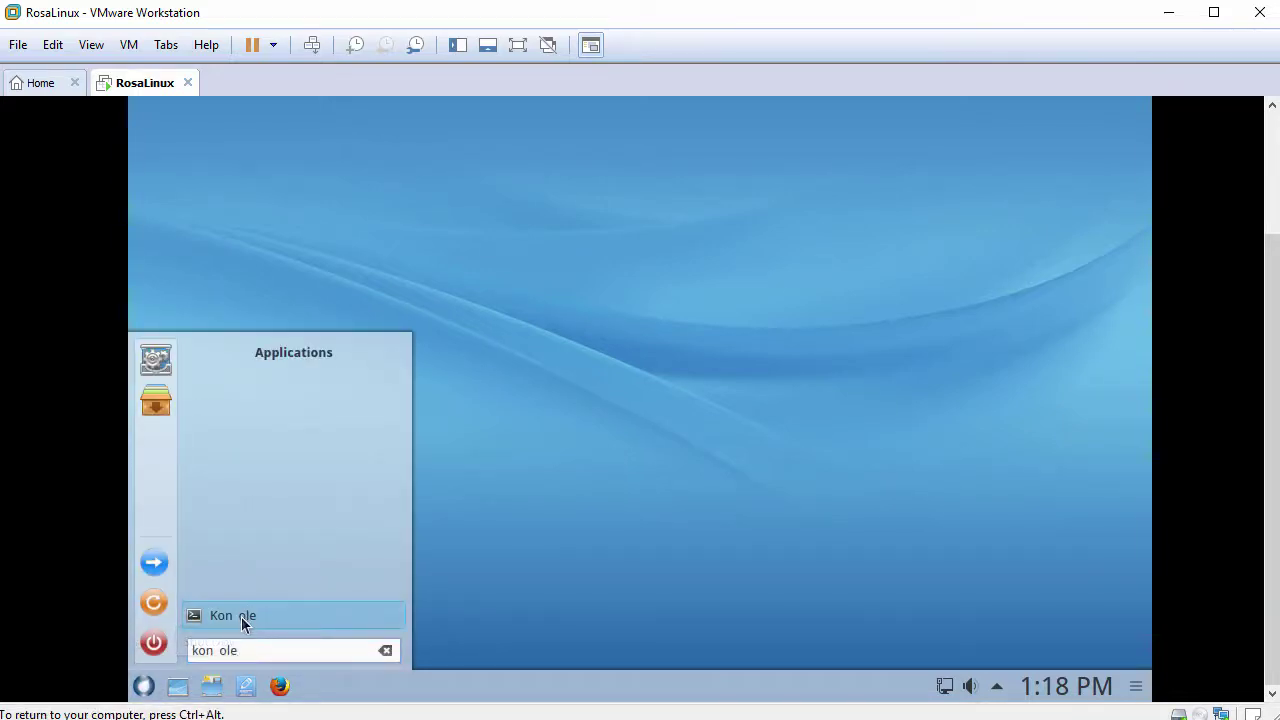
pyautogui.click(261, 616)
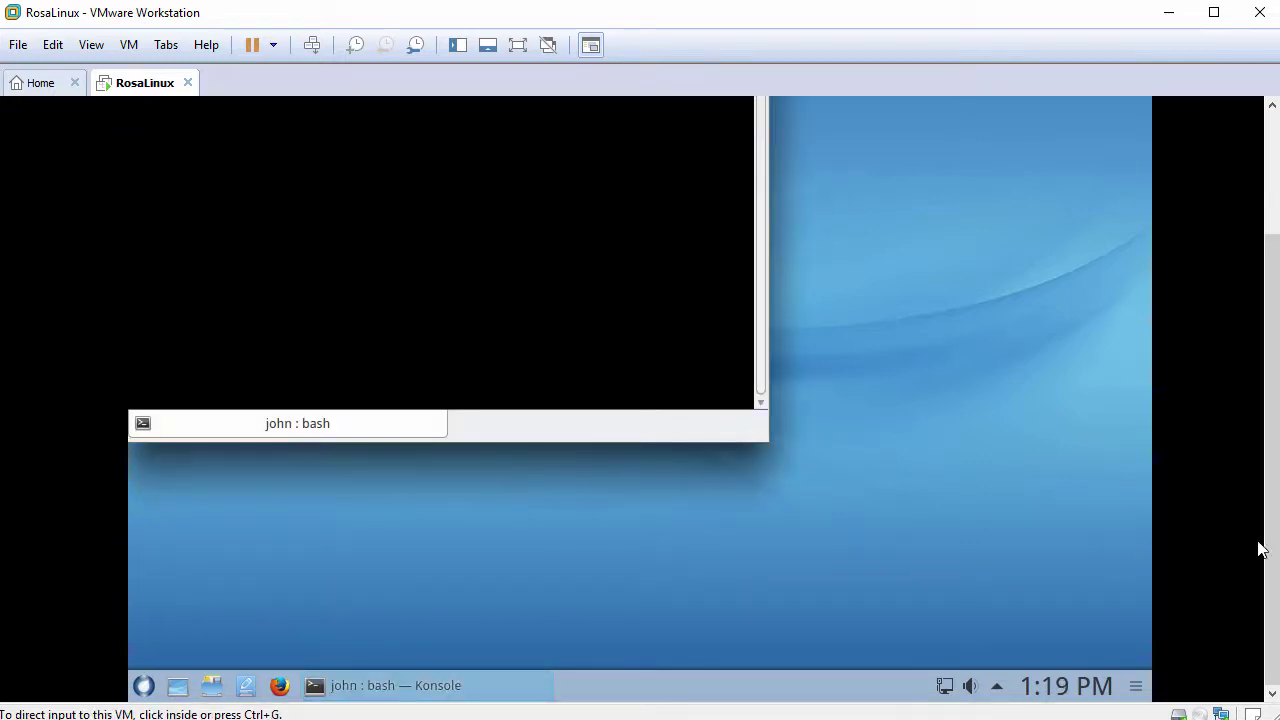
# Step: Widen the Konsole window and enlarge the terminal font two steps with Ctrl++
pyautogui.scroll(3, 1266, 543)
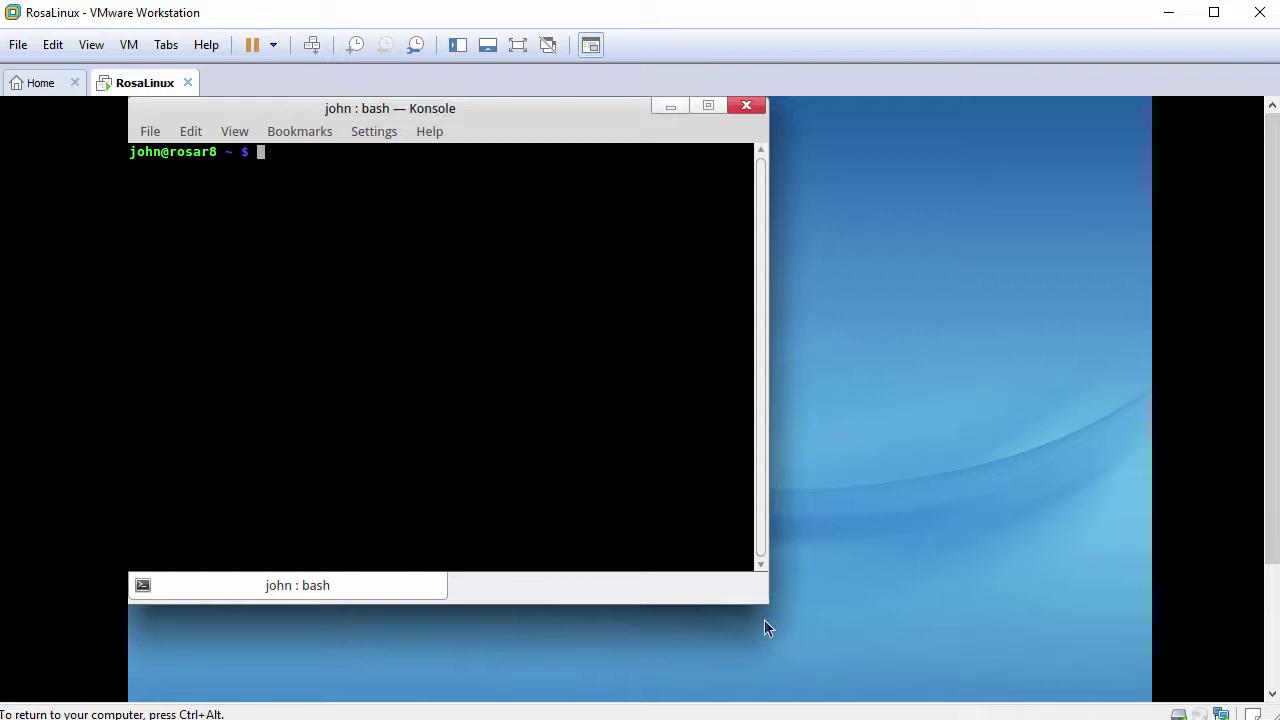
pyautogui.moveTo(765, 602); pyautogui.dragTo(981, 585)
pyautogui.hotkey('ctrl', '+')
pyautogui.hotkey('ctrl', '+')
pyautogui.hotkey('ctrl', '+')
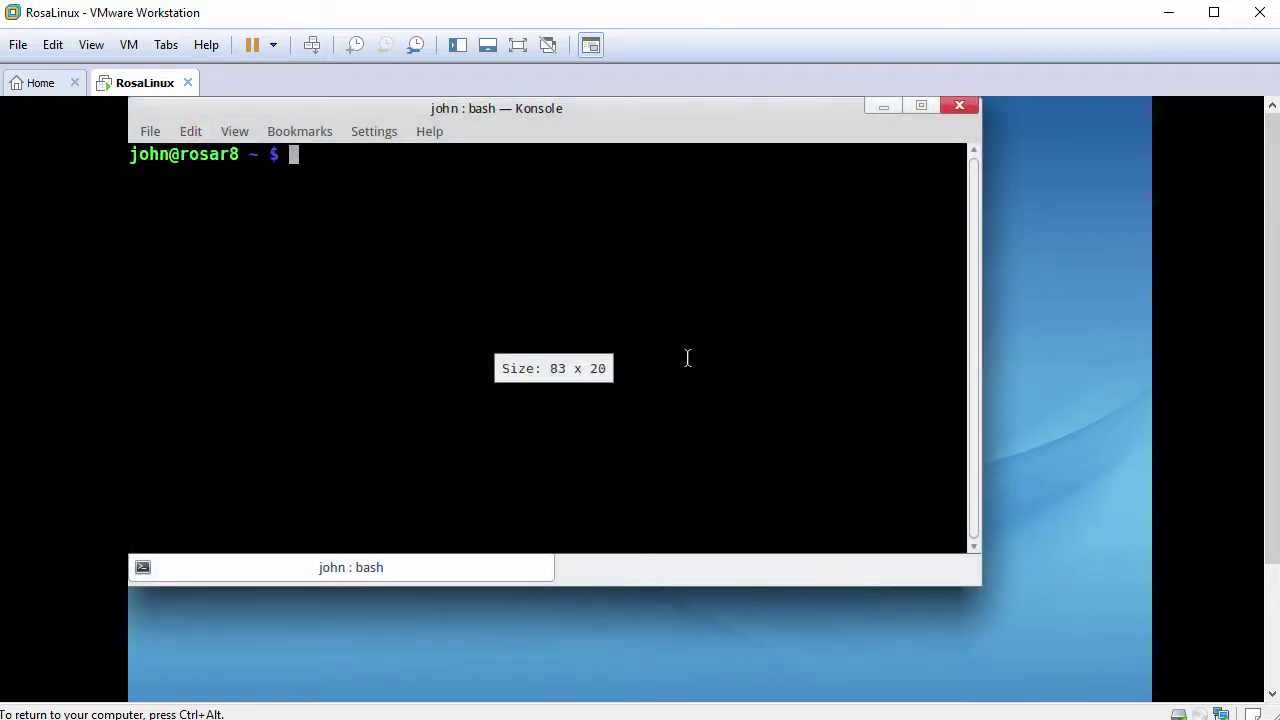
pyautogui.hotkey('ctrl', '+')
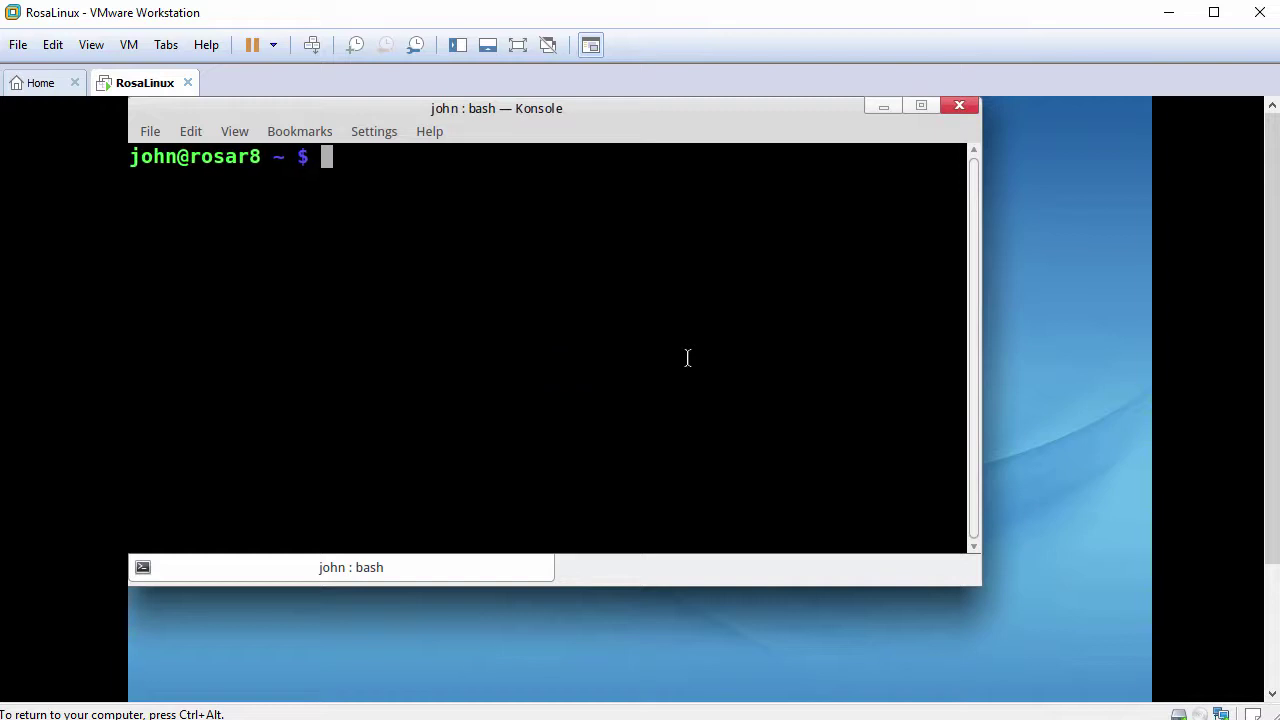
# Step: Run whoami, switch to root with sudo bash and the password, then confirm whoami shows root
pyautogui.write('whoami')
pyautogui.press('Return')
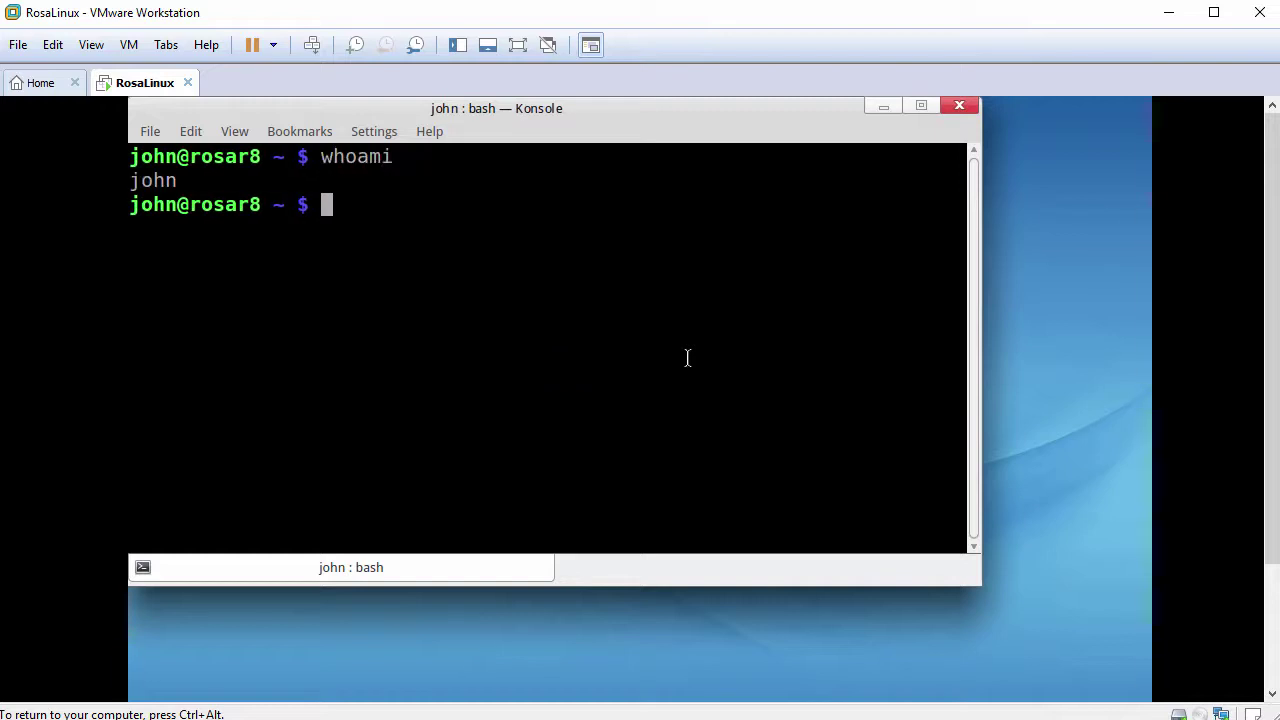
pyautogui.write('sudo bash')
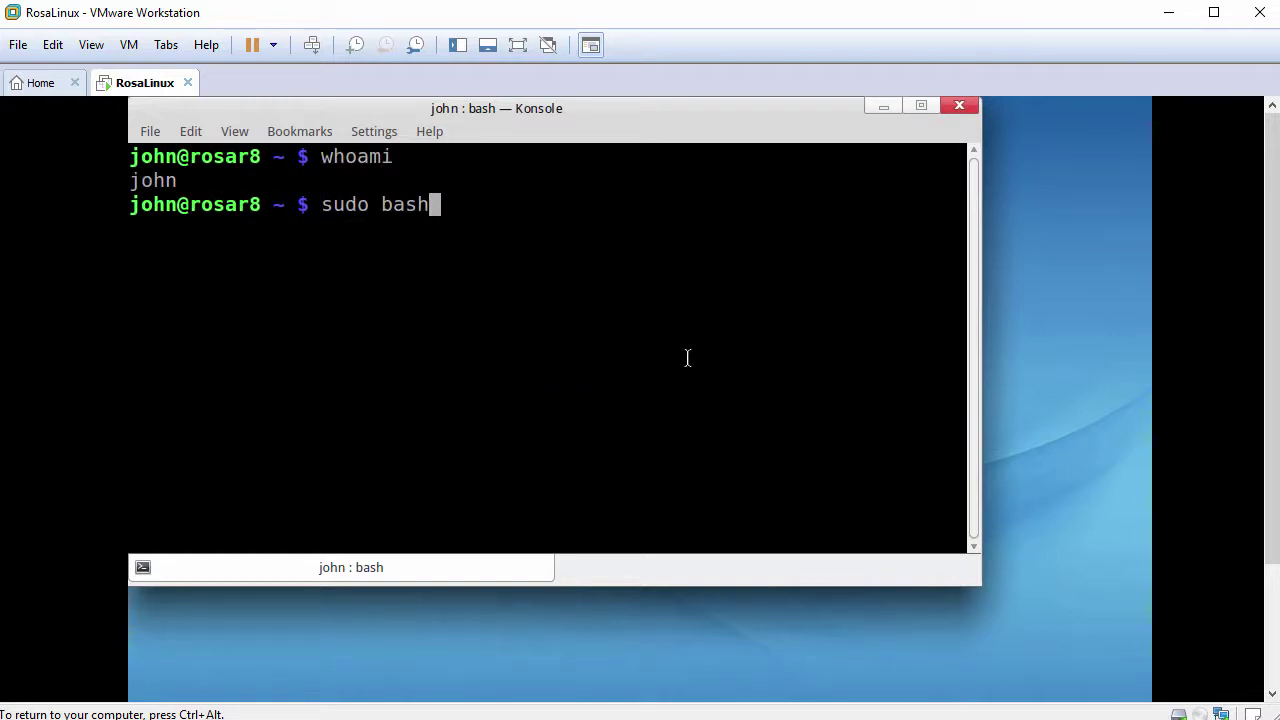
pyautogui.press('Return')
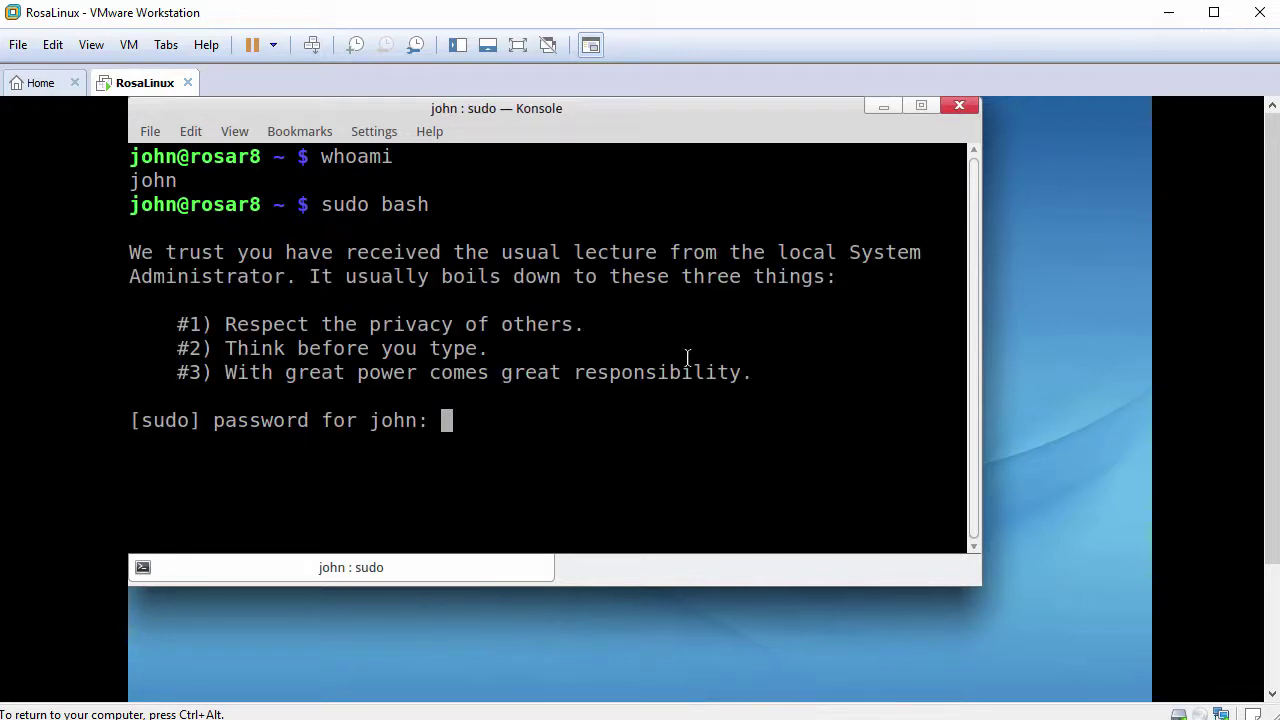
pyautogui.press('Return')
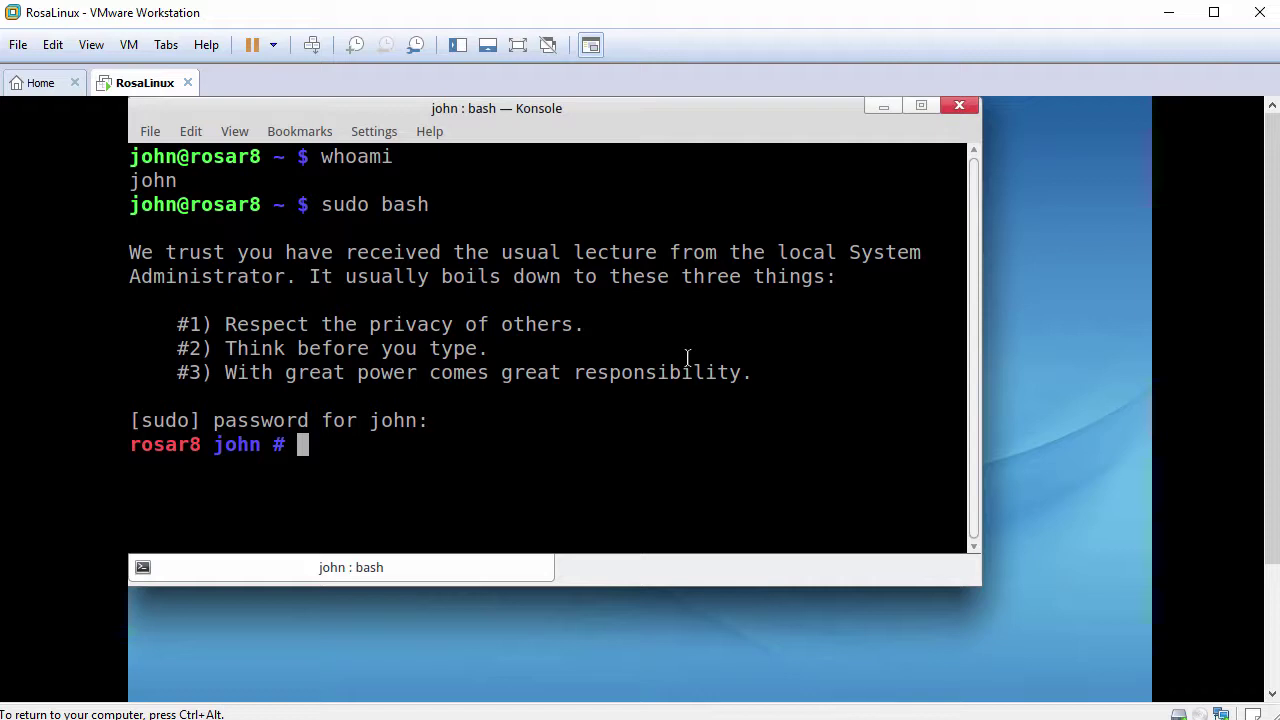
pyautogui.write('whoami')
pyautogui.press('Return')
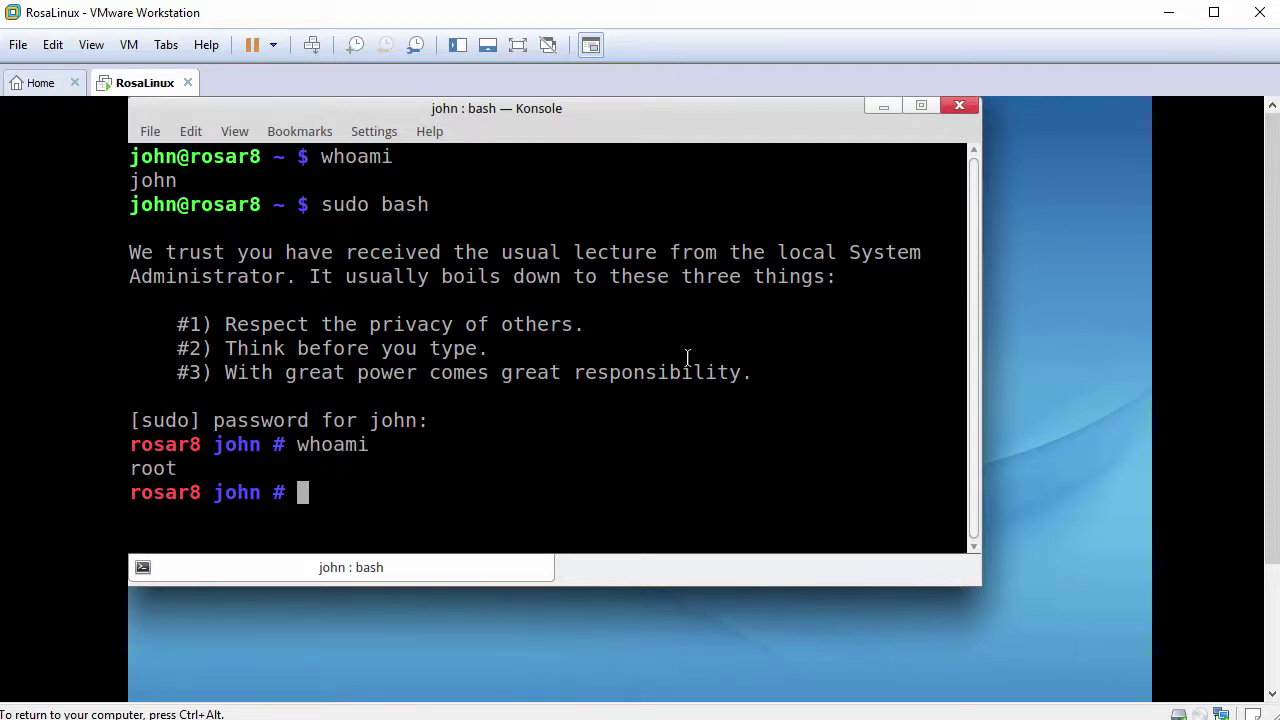
# Step: Clear the terminal, install open-vm-tools-desktop via urpmi accepting all six packages, and type reboot
pyautogui.write('clear')
pyautogui.press('Return')
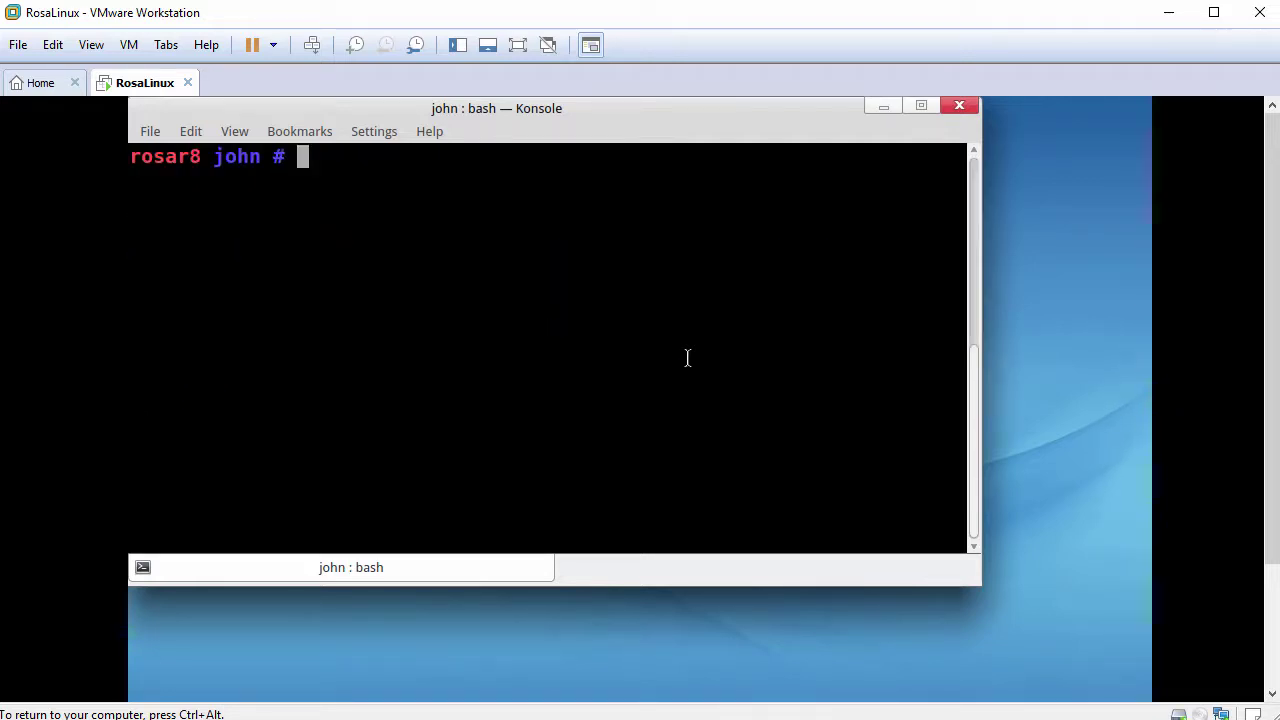
pyautogui.press('Return')
pyautogui.write('urpm')
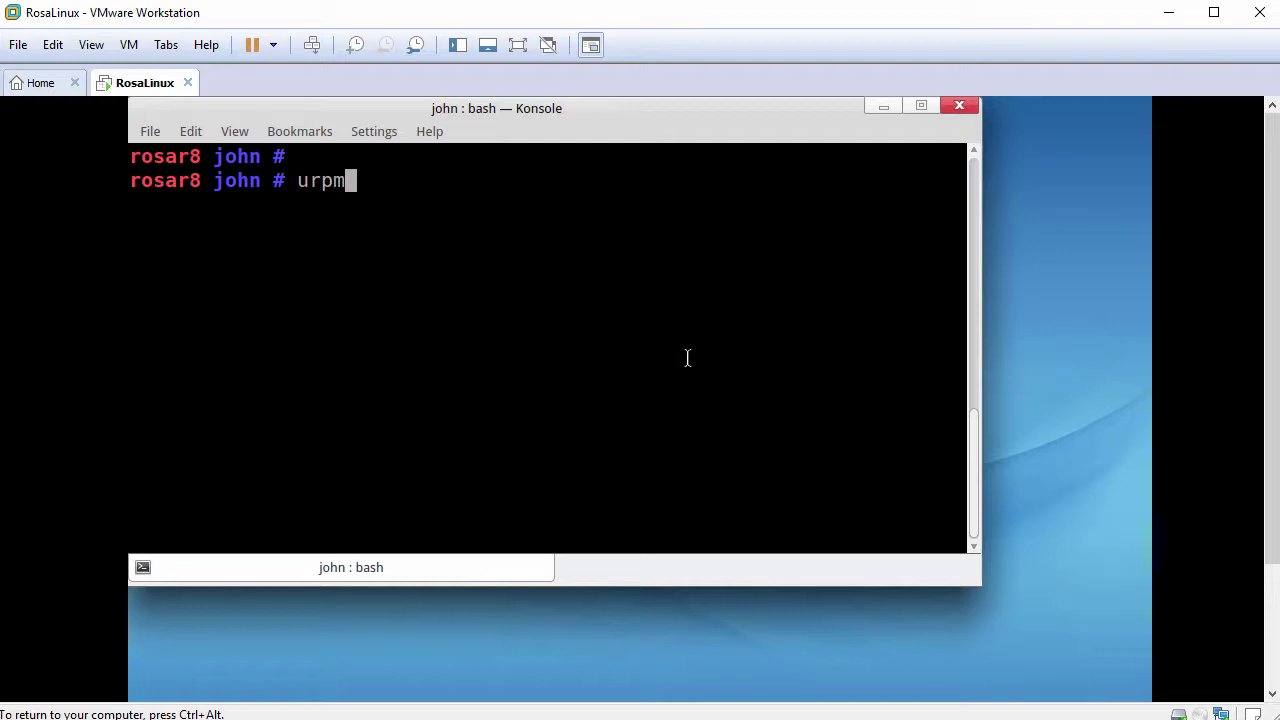
pyautogui.write('i open-')
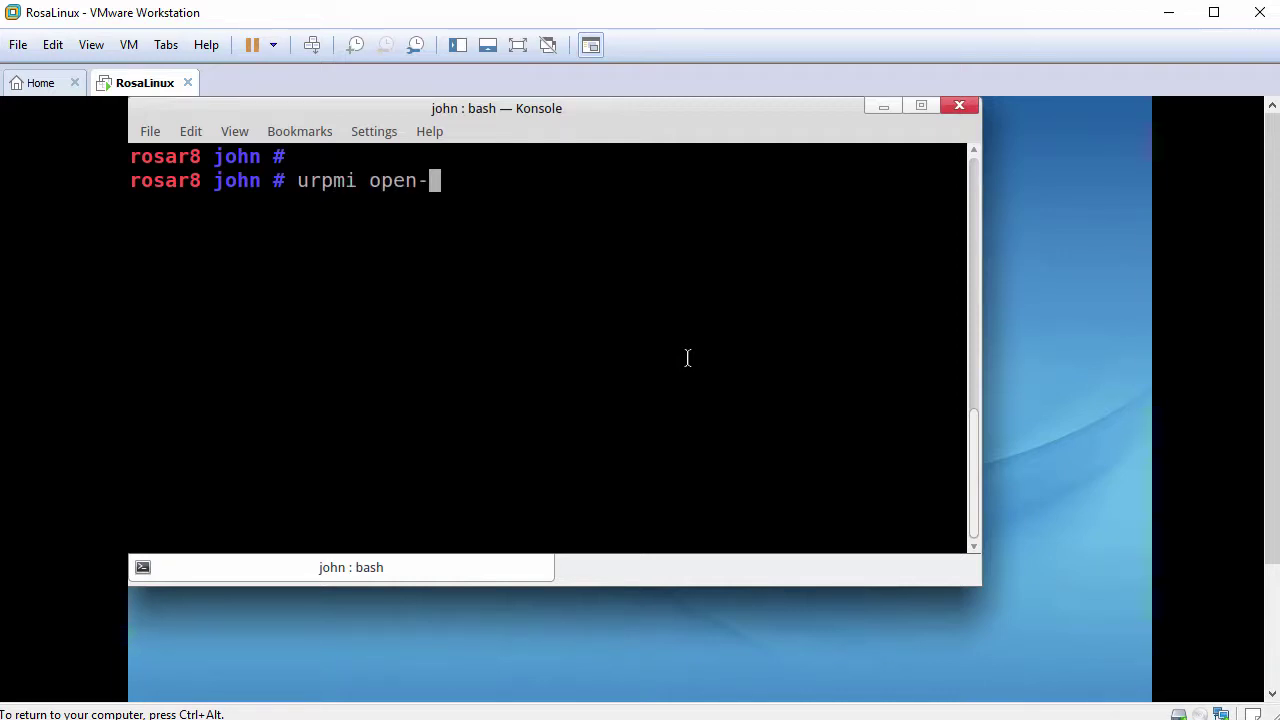
pyautogui.write('vm-tools-')
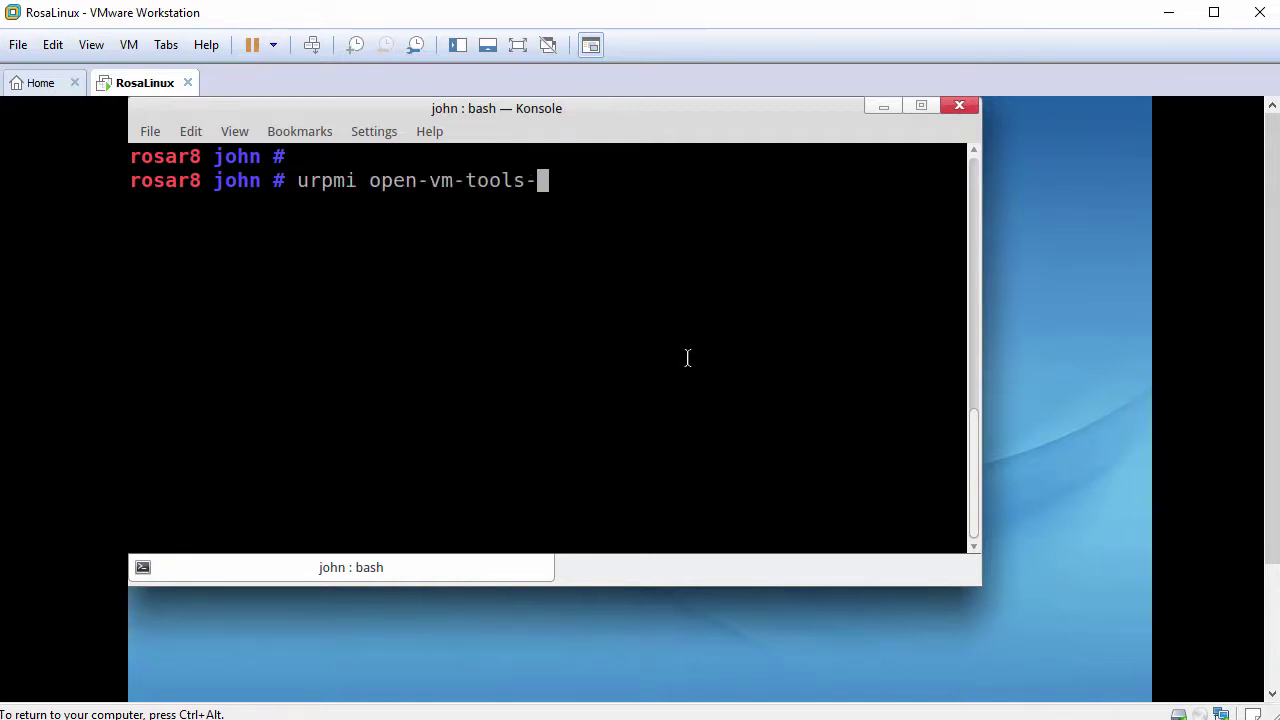
pyautogui.write('desktop')
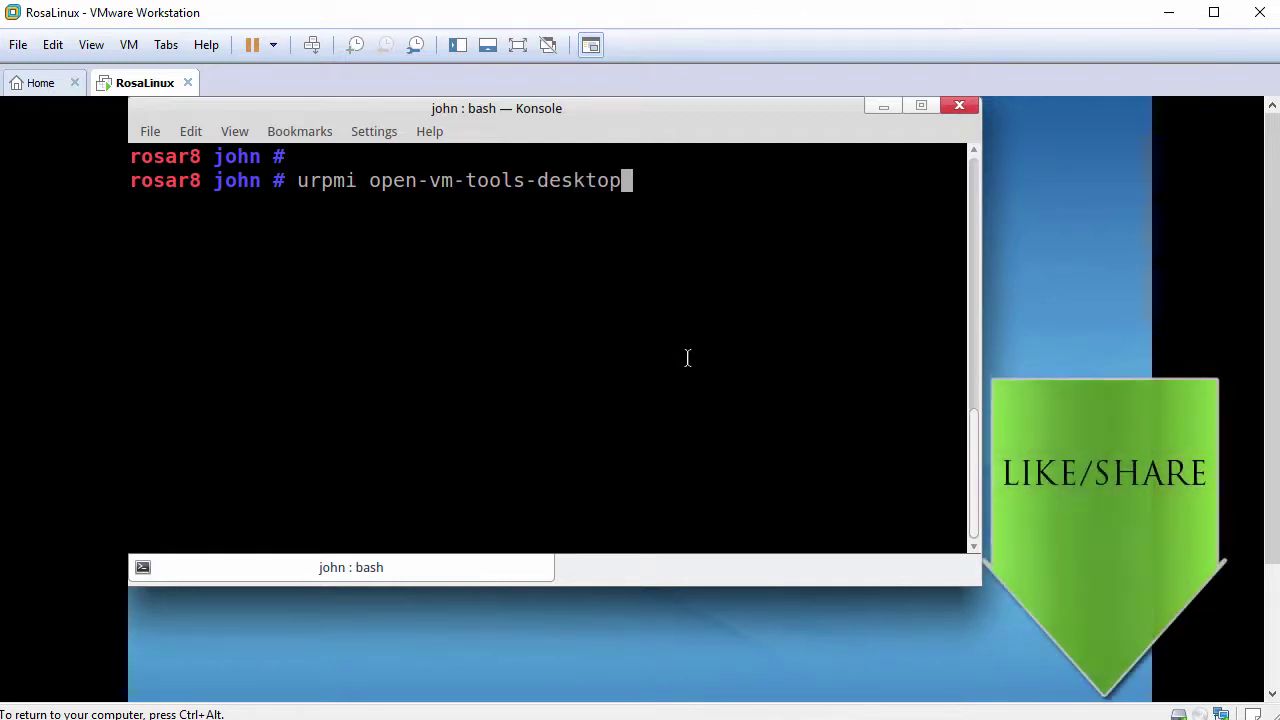
pyautogui.press('Return')
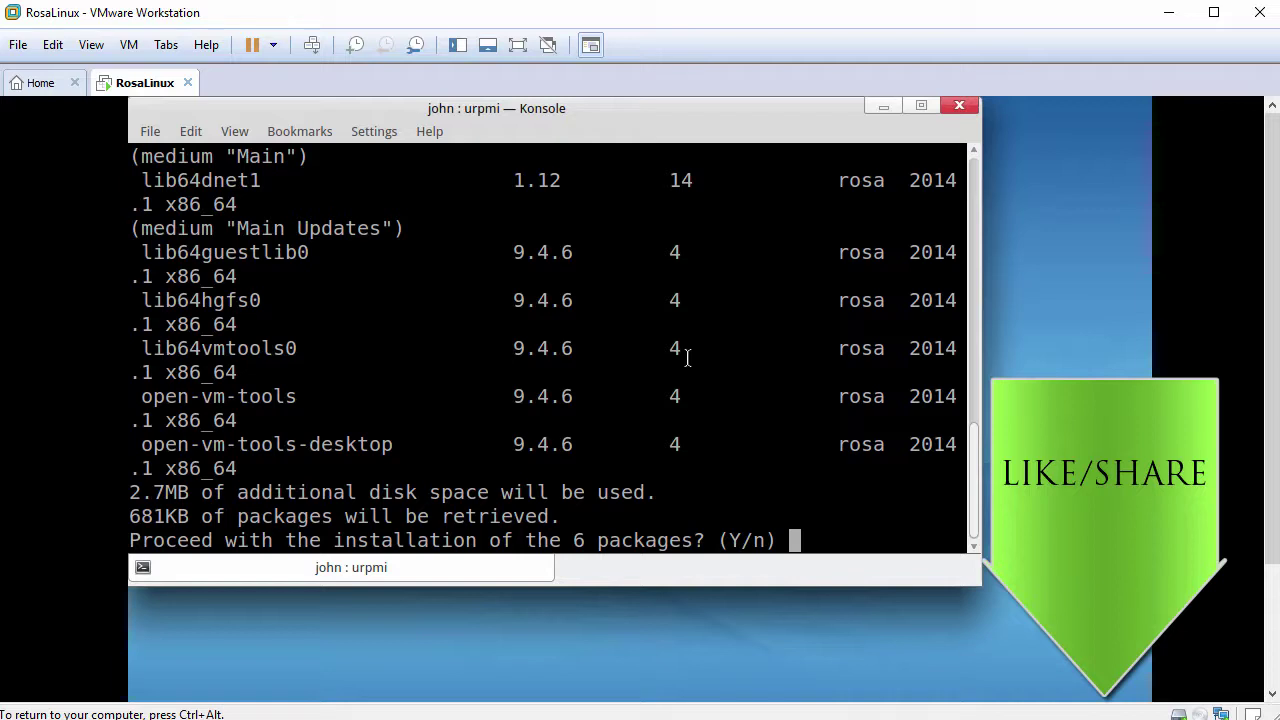
pyautogui.write('y')
pyautogui.press('Return')
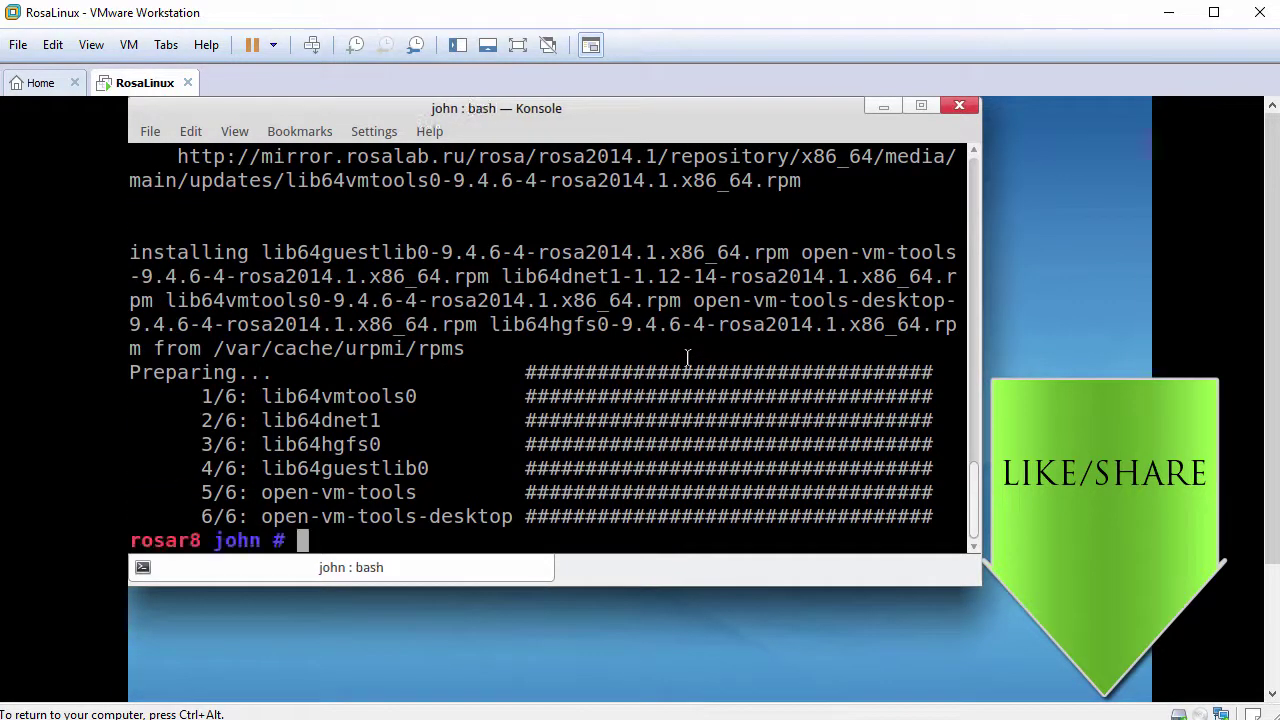
pyautogui.press('Return')
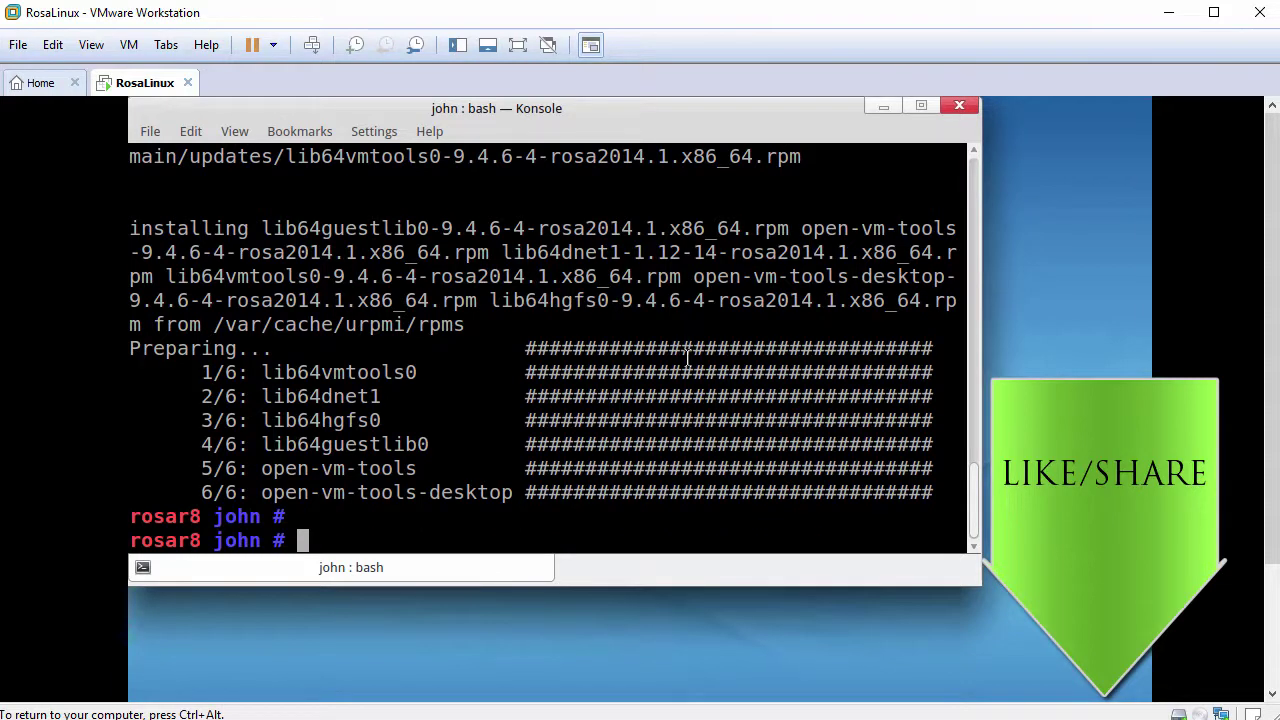
pyautogui.write('reboot')
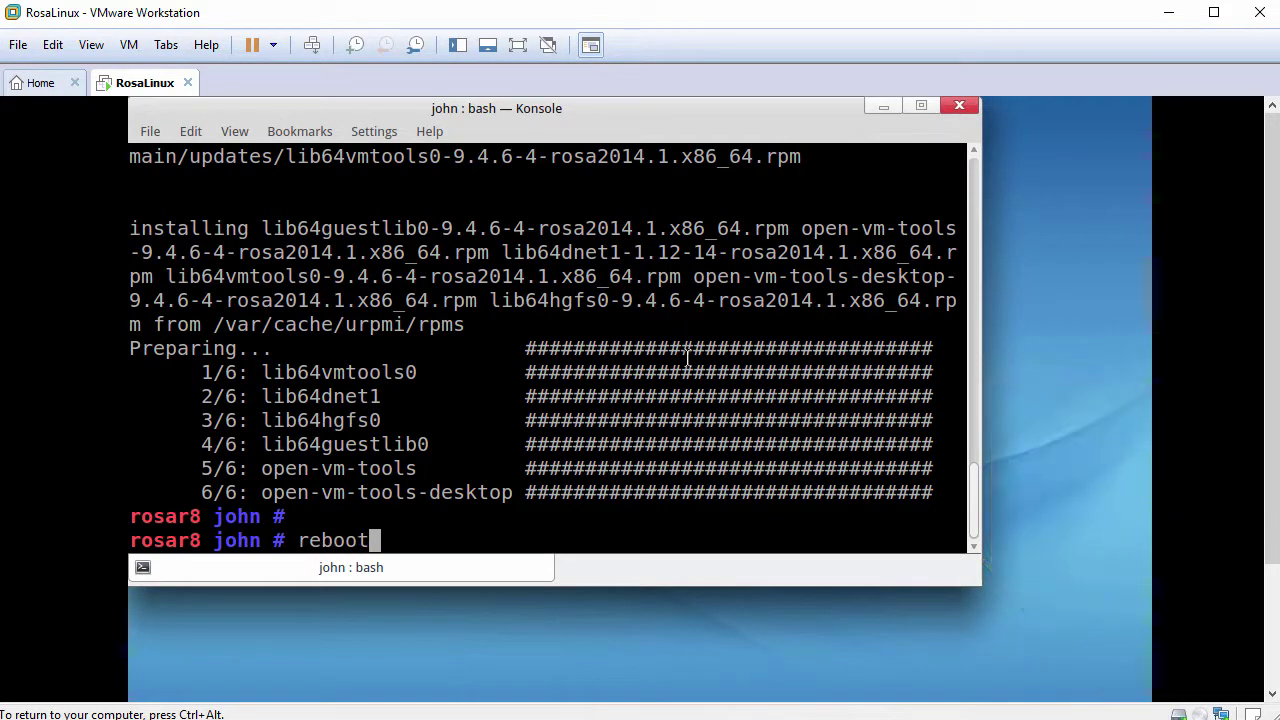
# Step: Reboot the guest, boot the ROSA Desktop Fresh R8 entry, and log in with the user's password
pyautogui.press('Return')
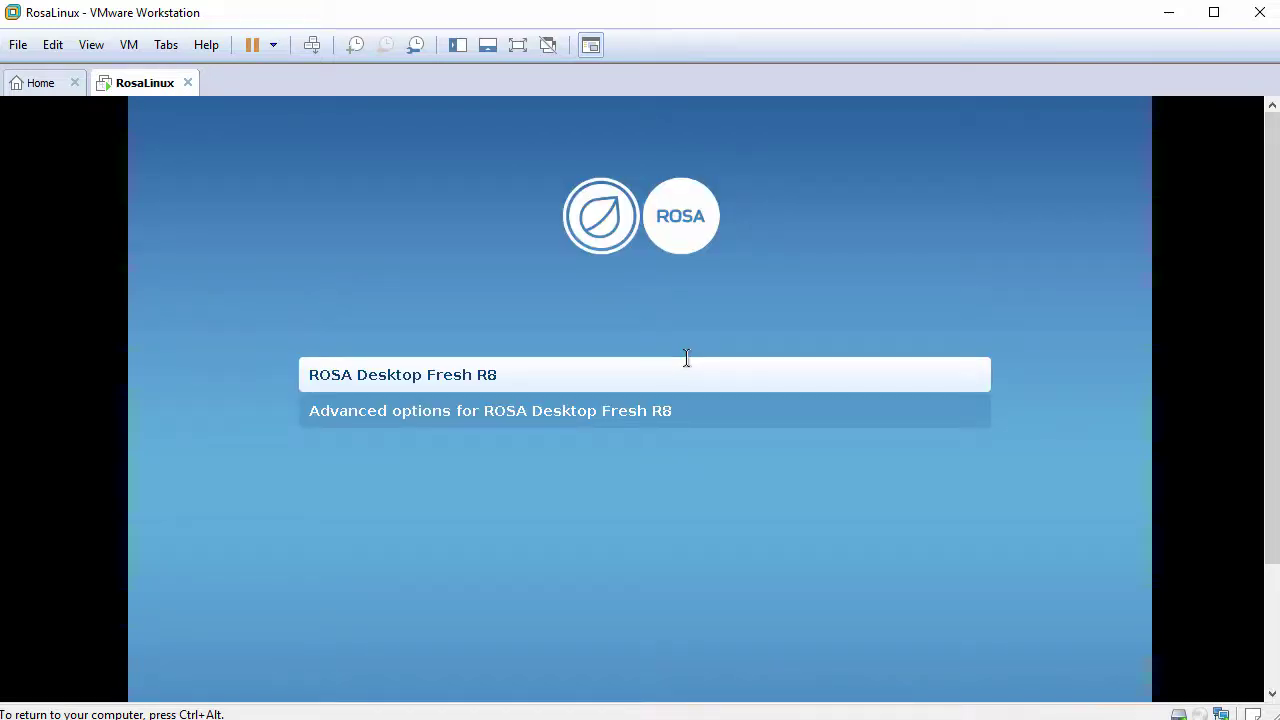
pyautogui.press('Return')
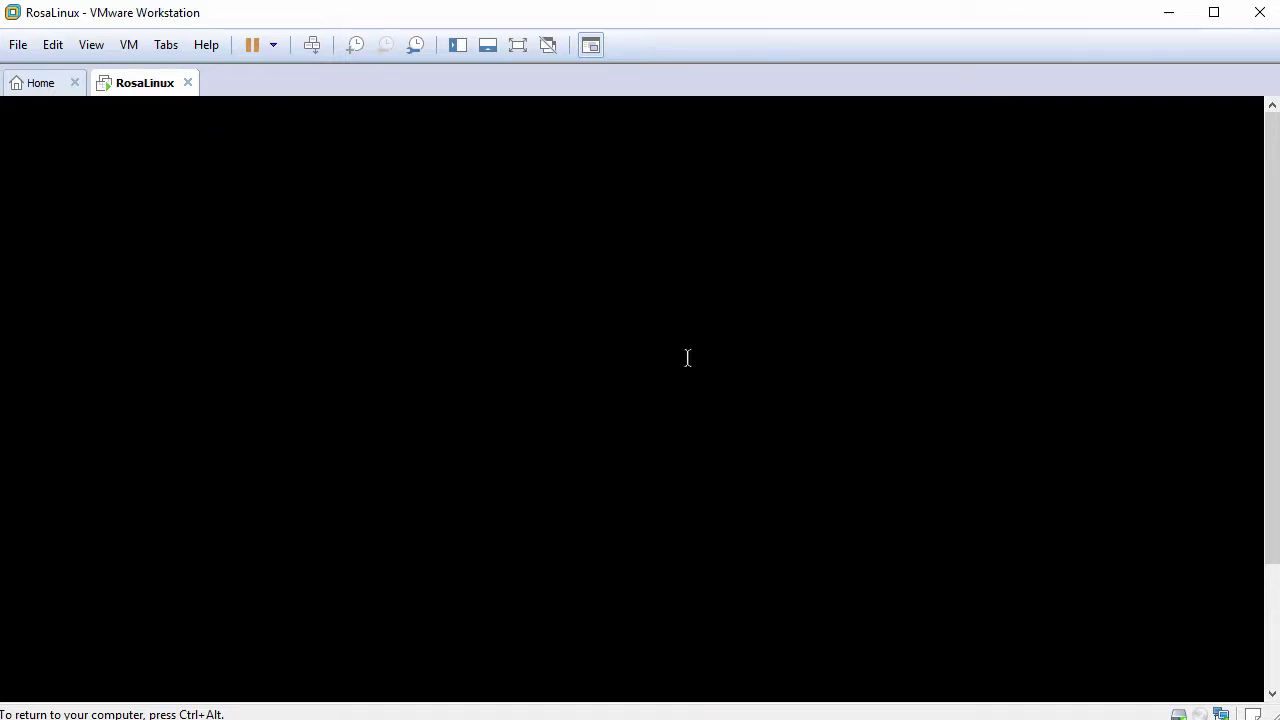
pyautogui.write('●●●●●●●●●●●')
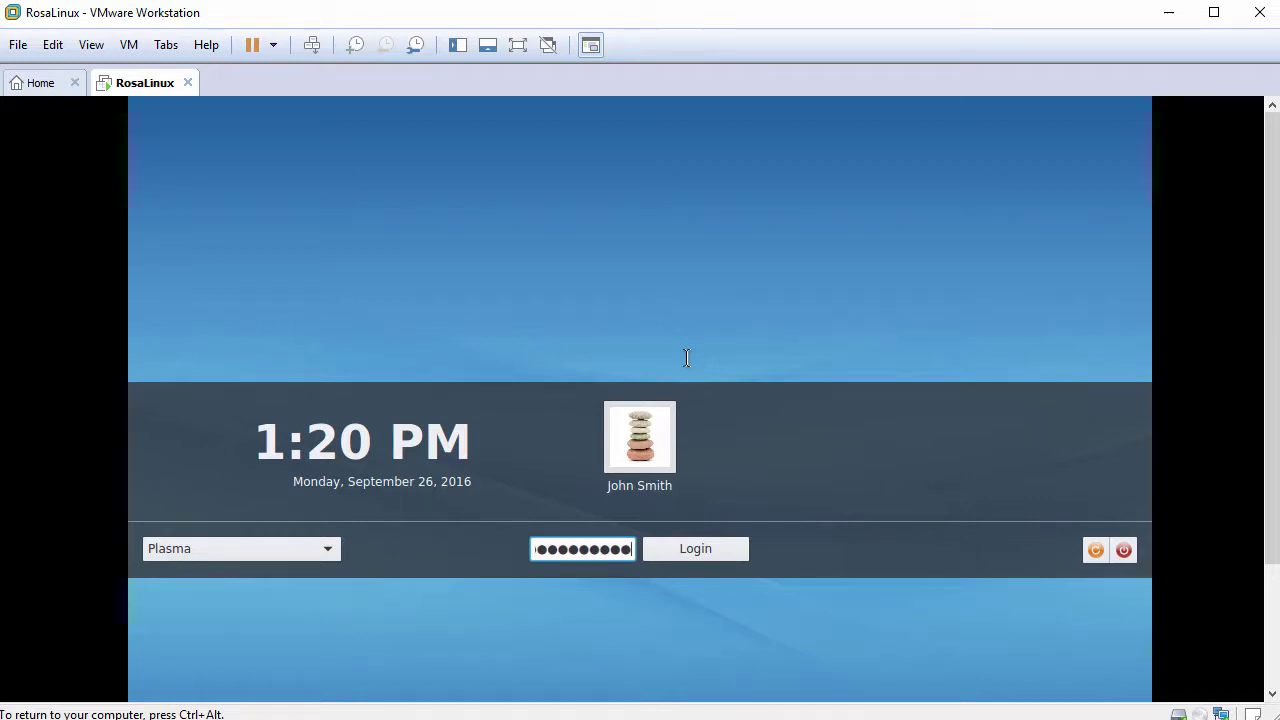
pyautogui.press('Return')
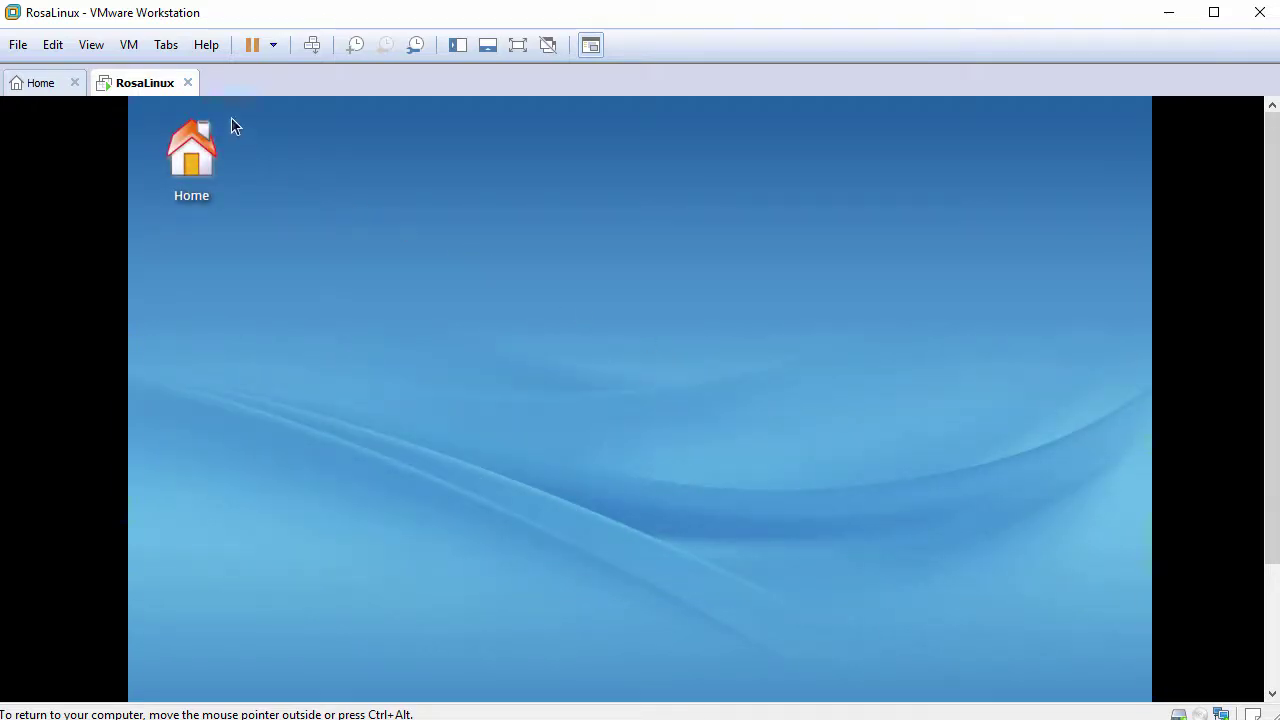
# Step: Fit the guest display to the window, then copy Drag-Drop-File.txt from the host into Home
pyautogui.click(84, 46)
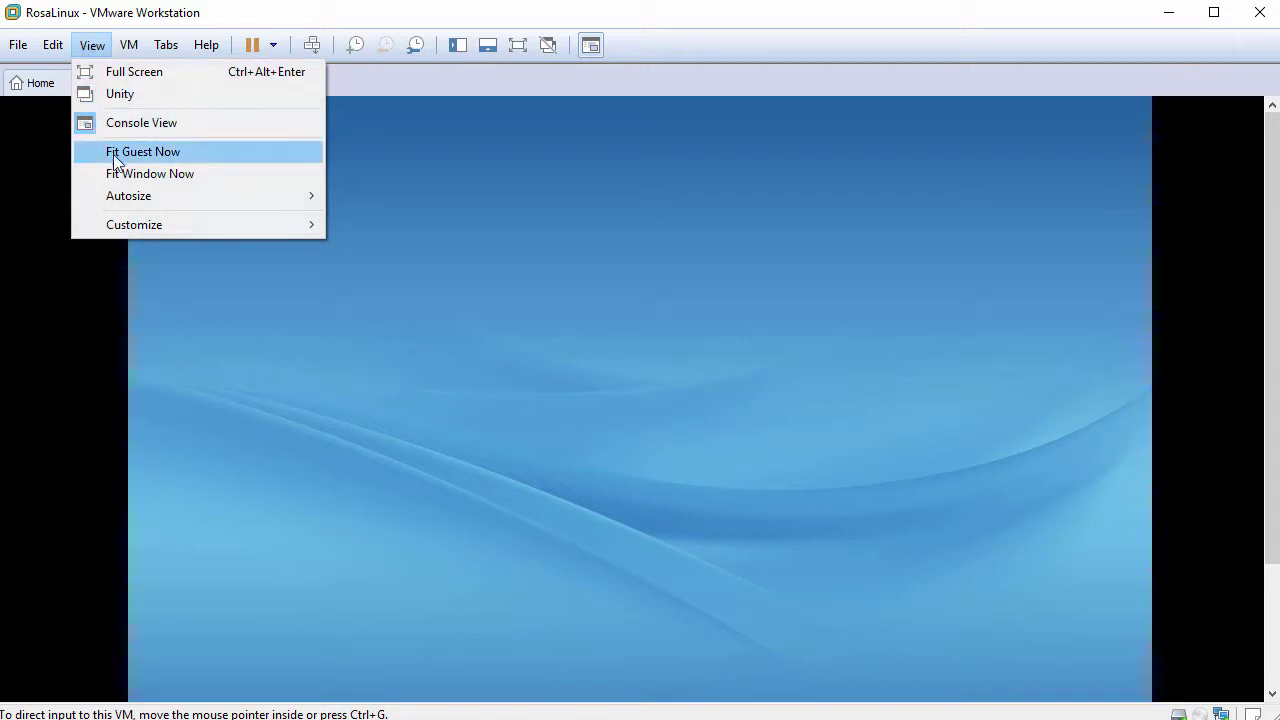
pyautogui.click(196, 154)
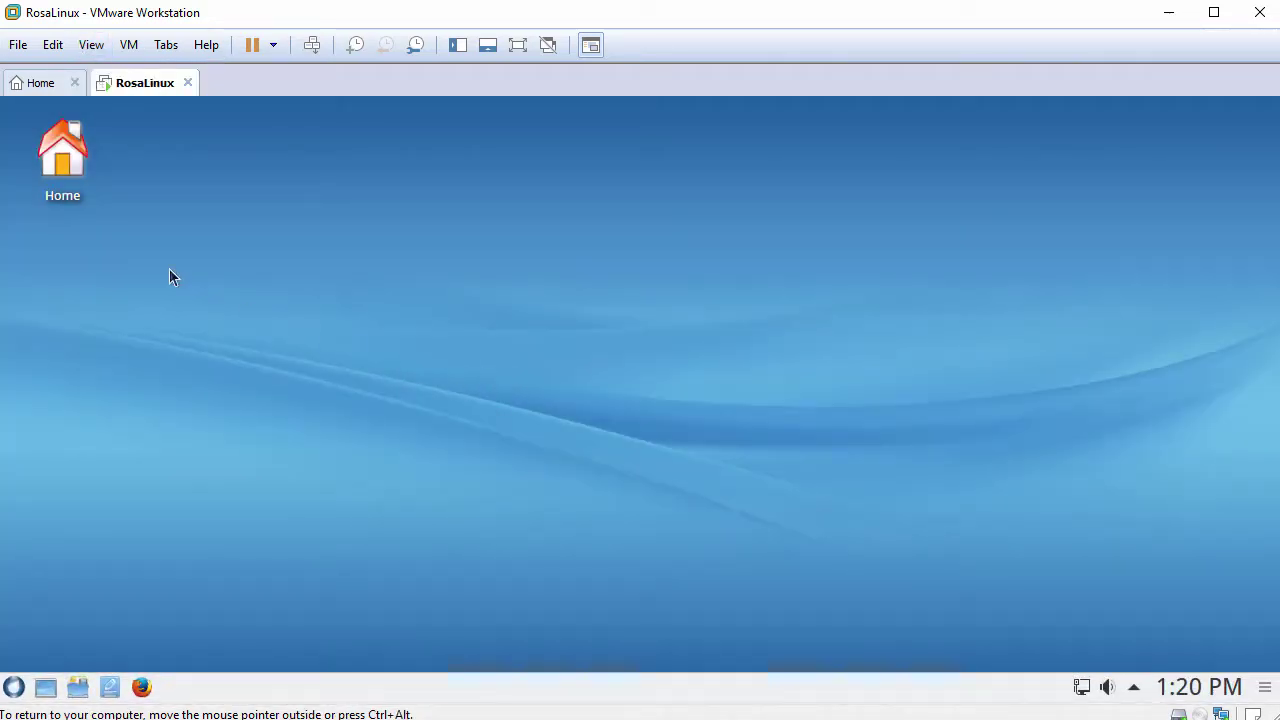
pyautogui.click(72, 167)
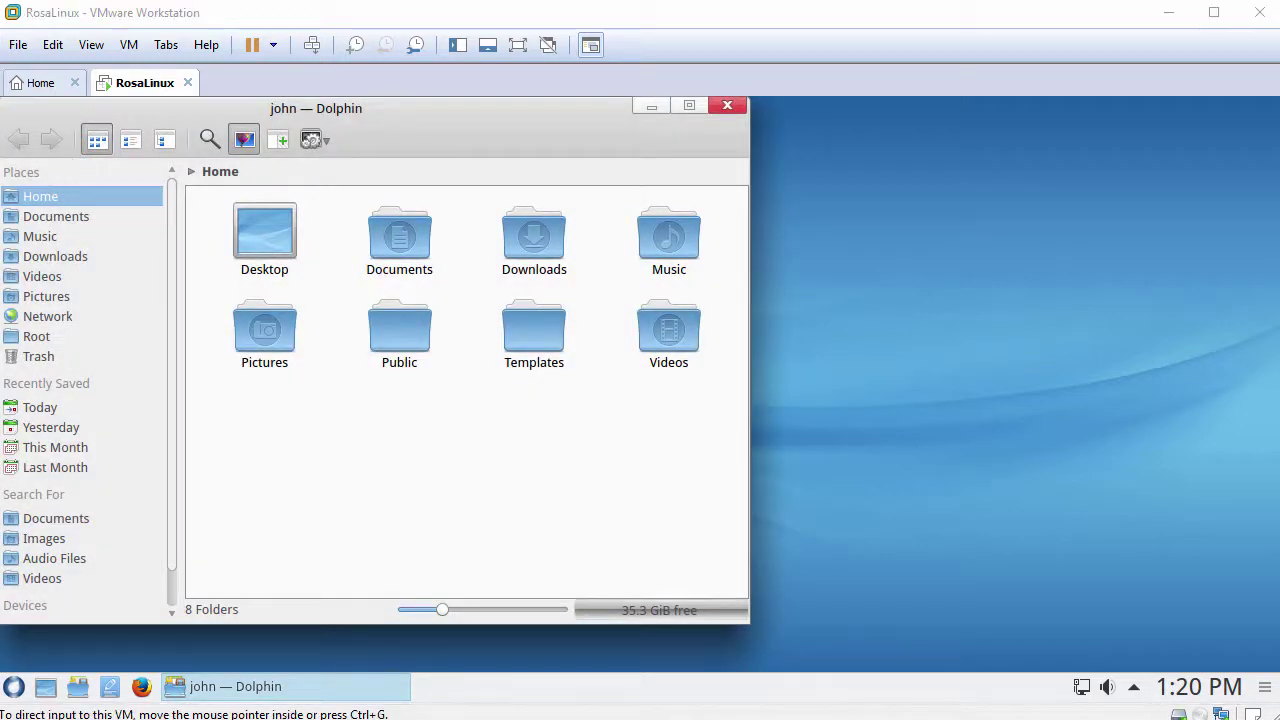
pyautogui.moveTo(220, 471); pyautogui.dragTo(437, 424)
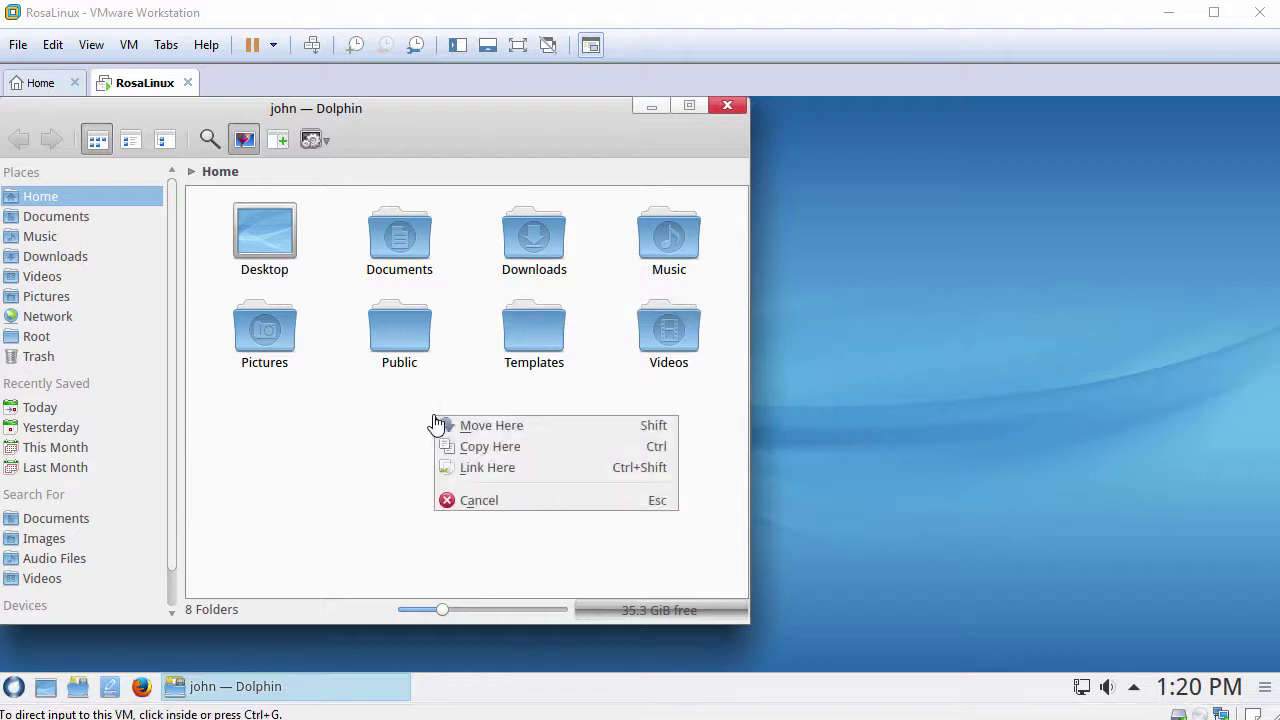
pyautogui.click(498, 452)
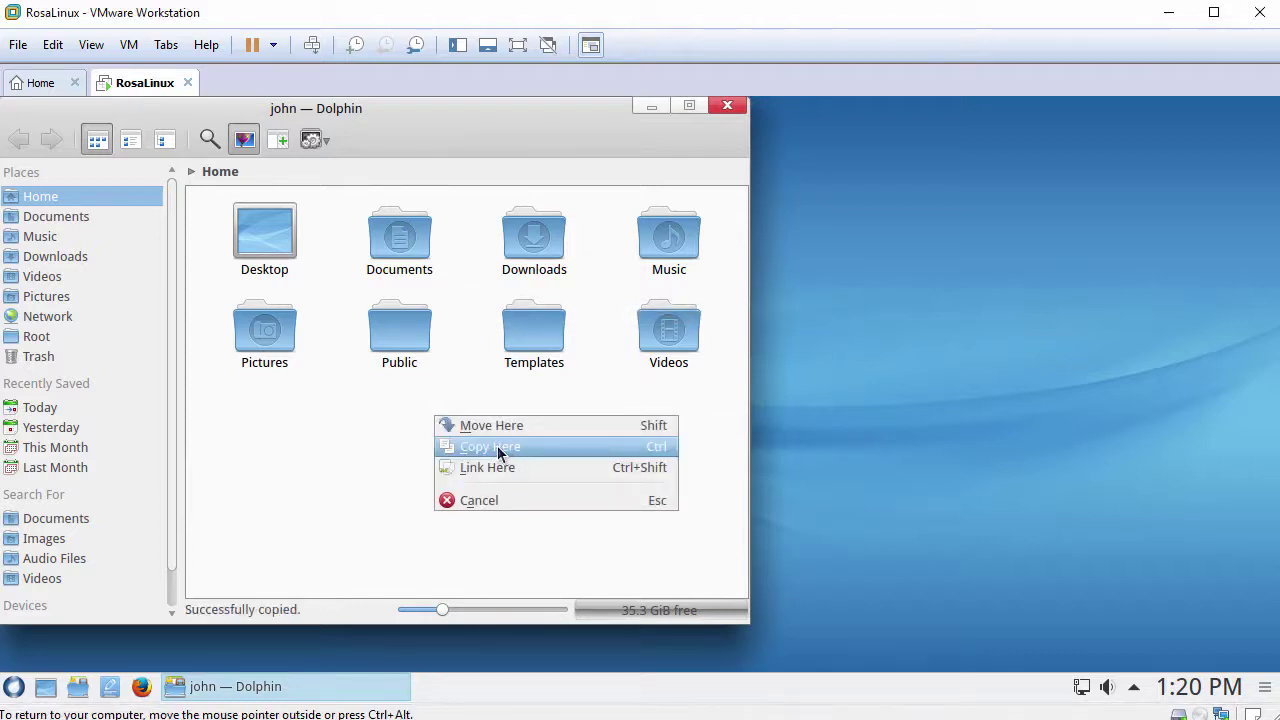
pyautogui.click(228, 478)
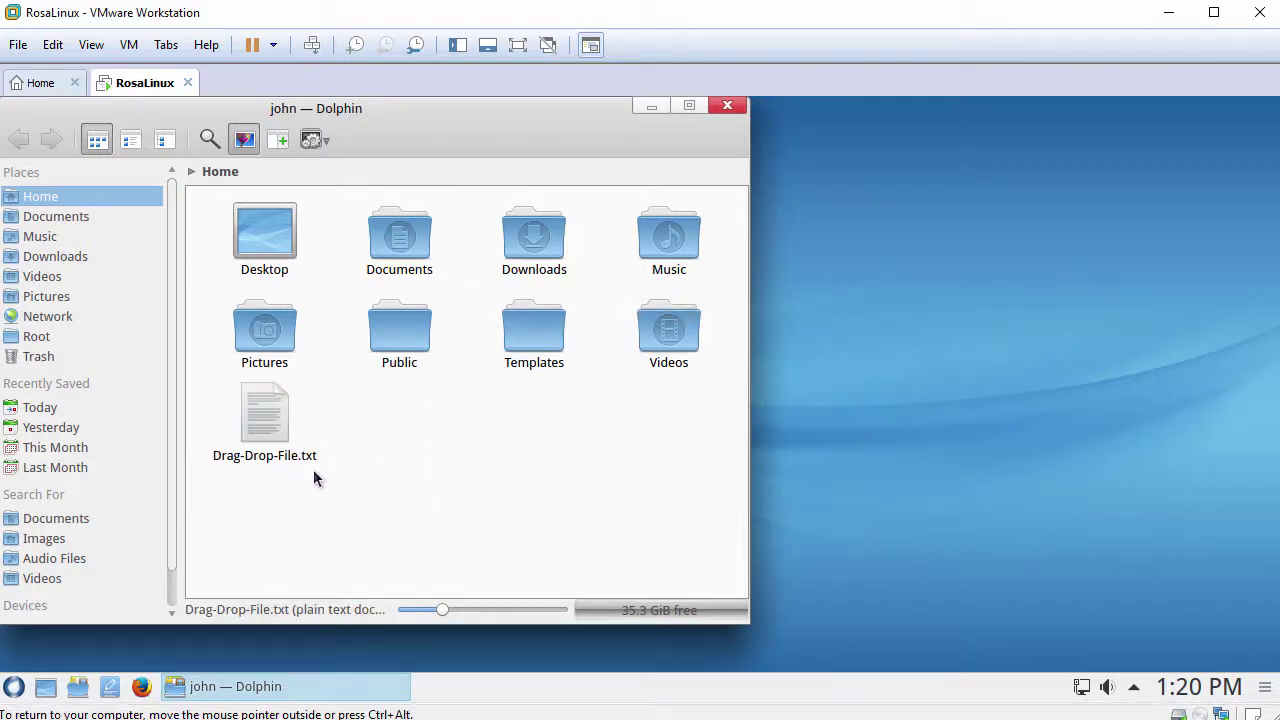
pyautogui.click(727, 106)
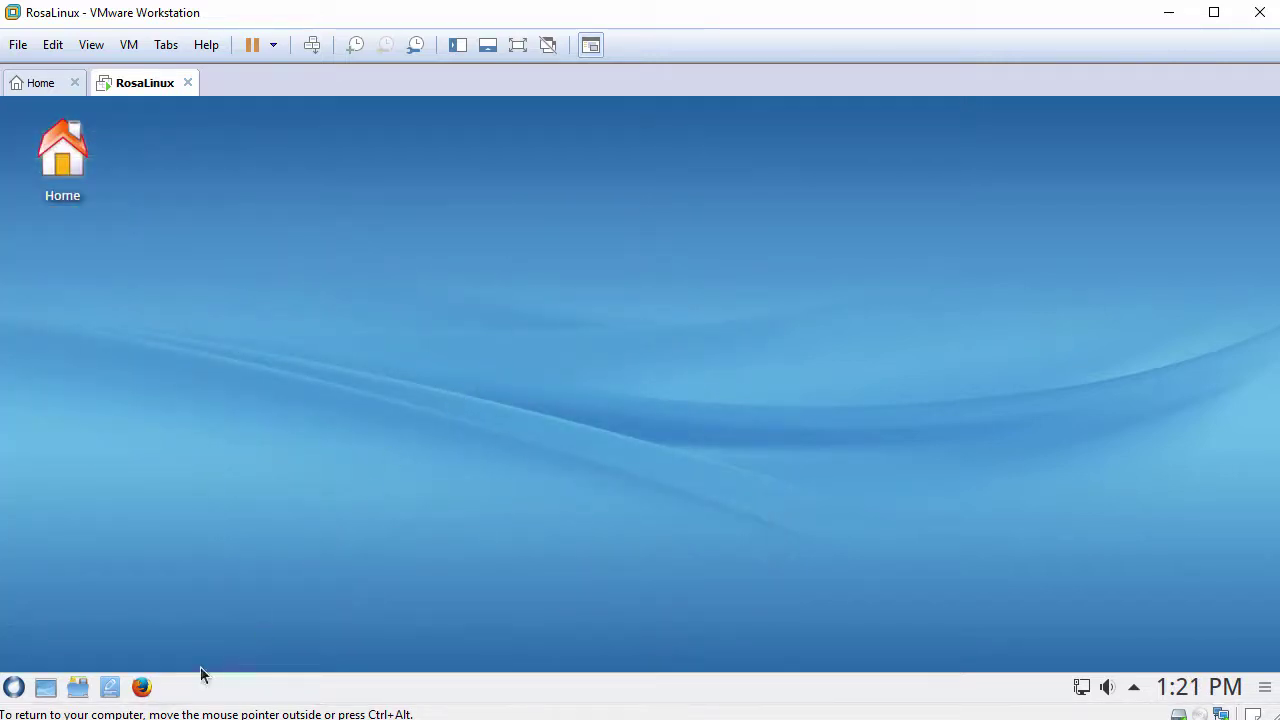
# Step: In guest Firefox, replace the address bar text with the pasted host clipboard, then close Firefox
pyautogui.click(142, 687)
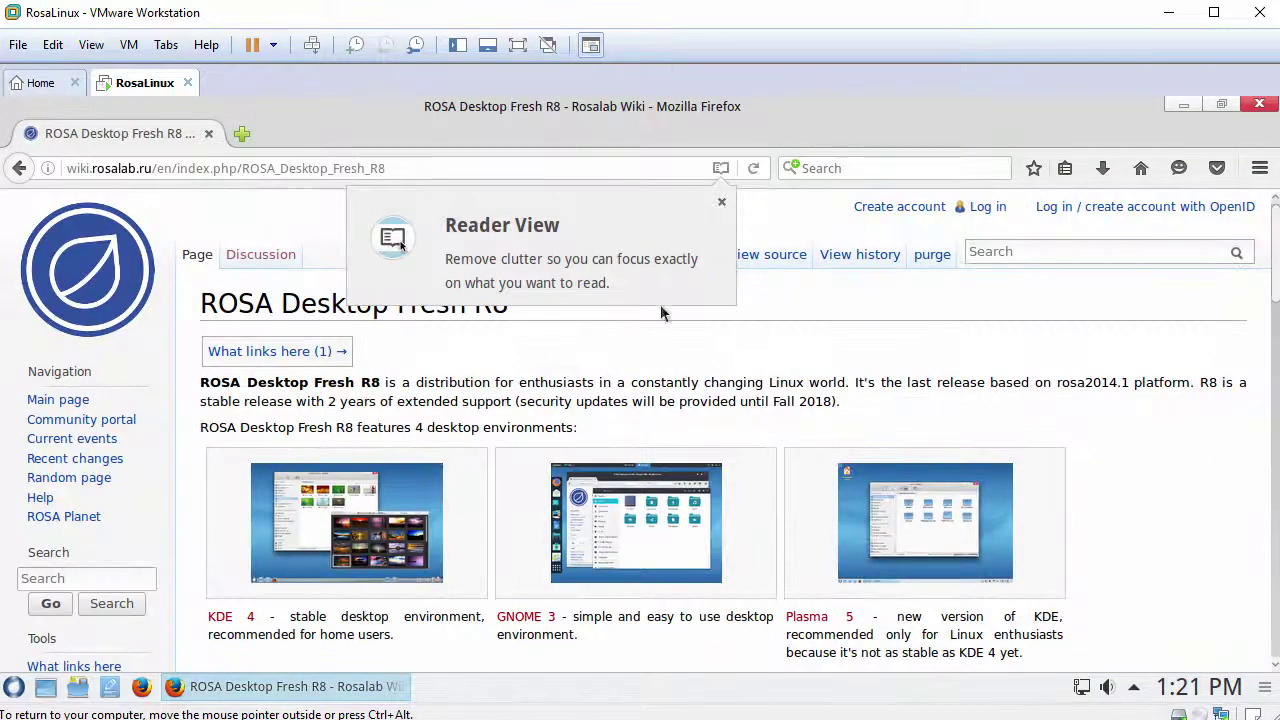
pyautogui.click(722, 203)
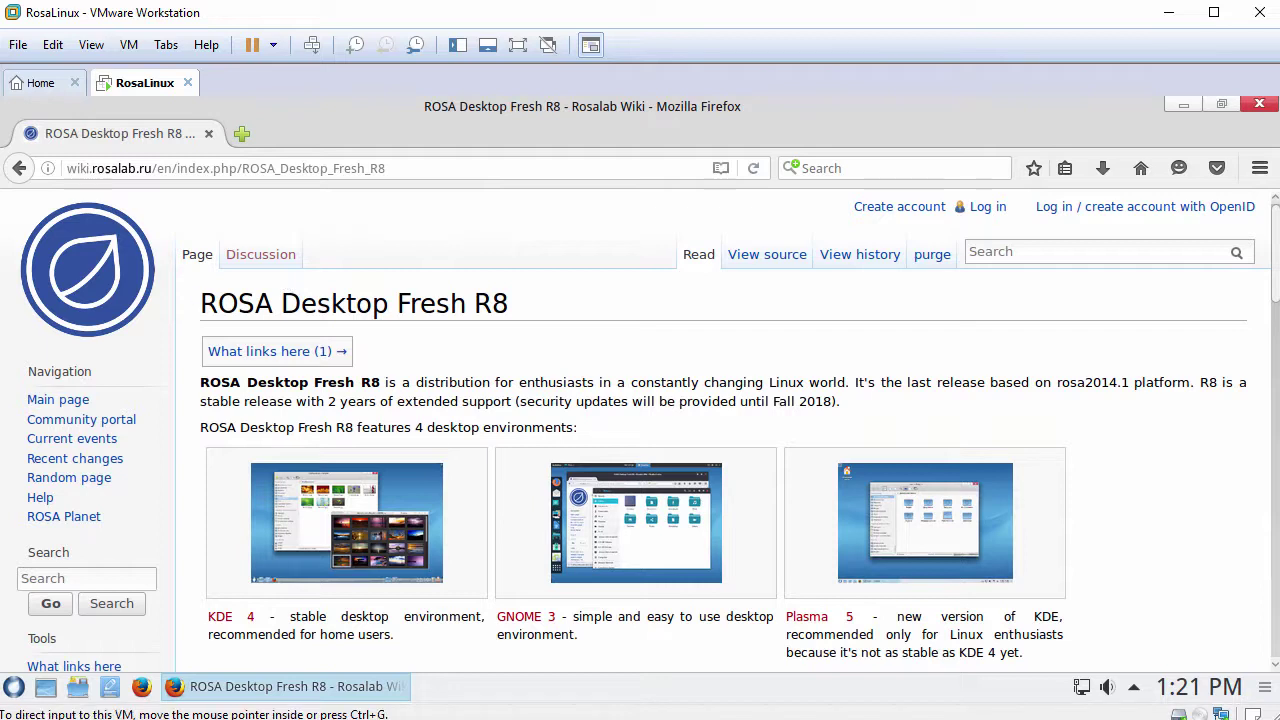
pyautogui.moveTo(424, 168); pyautogui.dragTo(52, 185)
pyautogui.press('BackSpace')
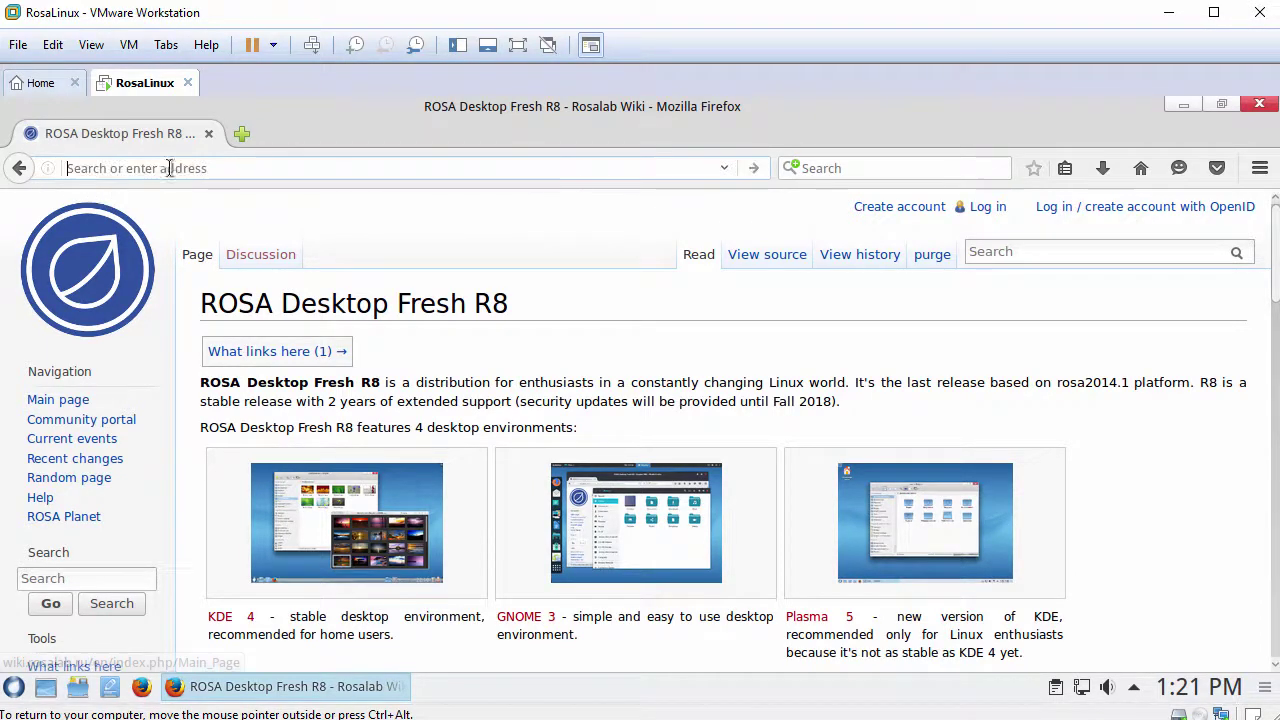
pyautogui.rightClick(174, 168)
pyautogui.click(216, 272)
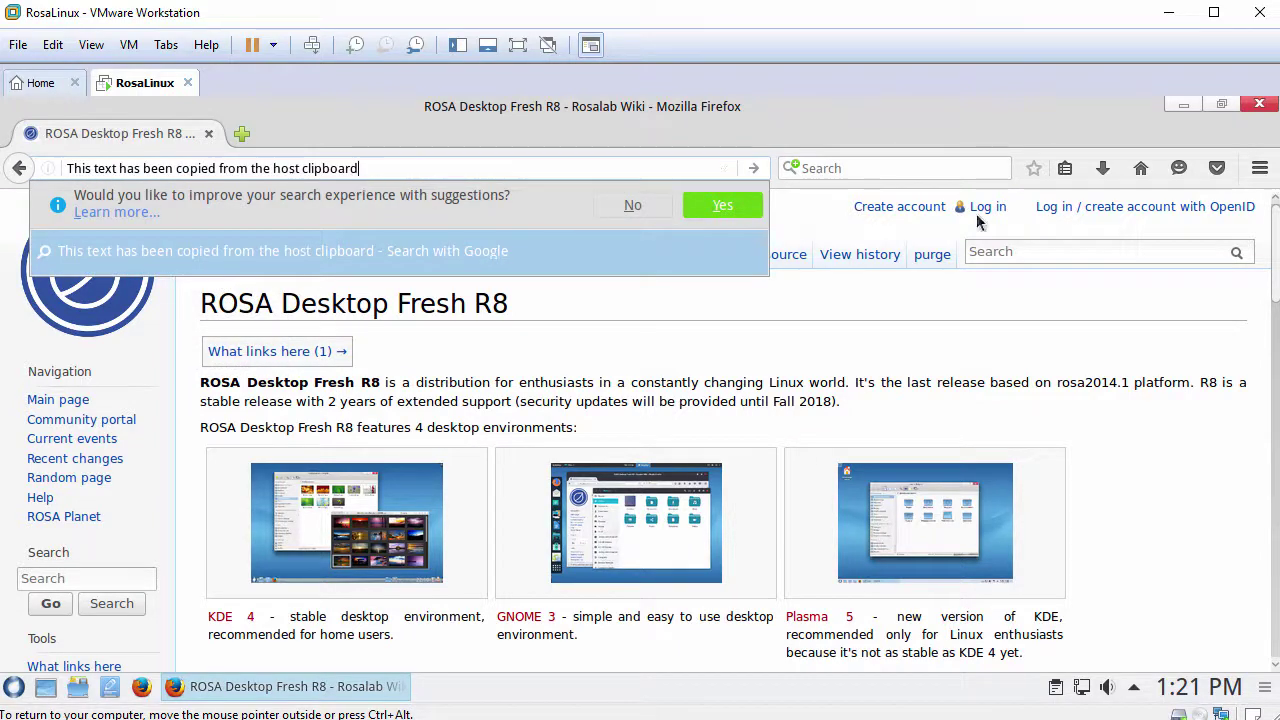
pyautogui.click(1266, 112)
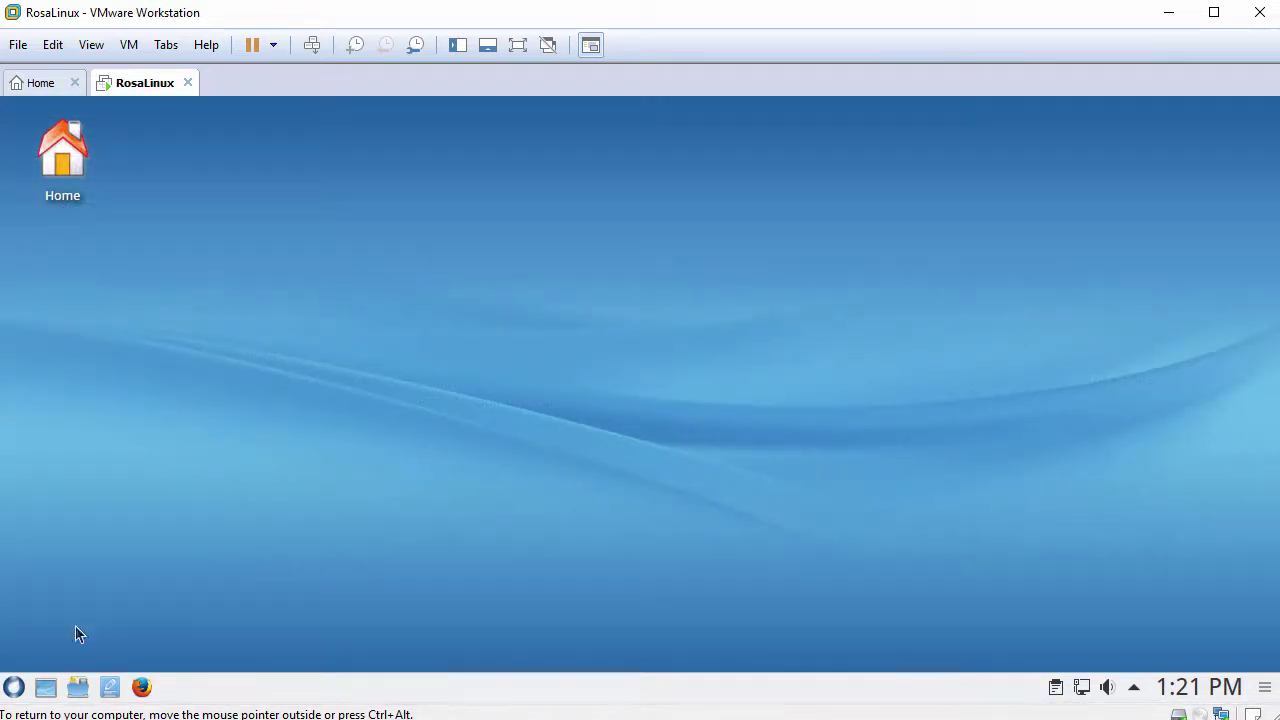
# Step: Start Konsole from the launcher and enlarge its font and window
pyautogui.click(15, 688)
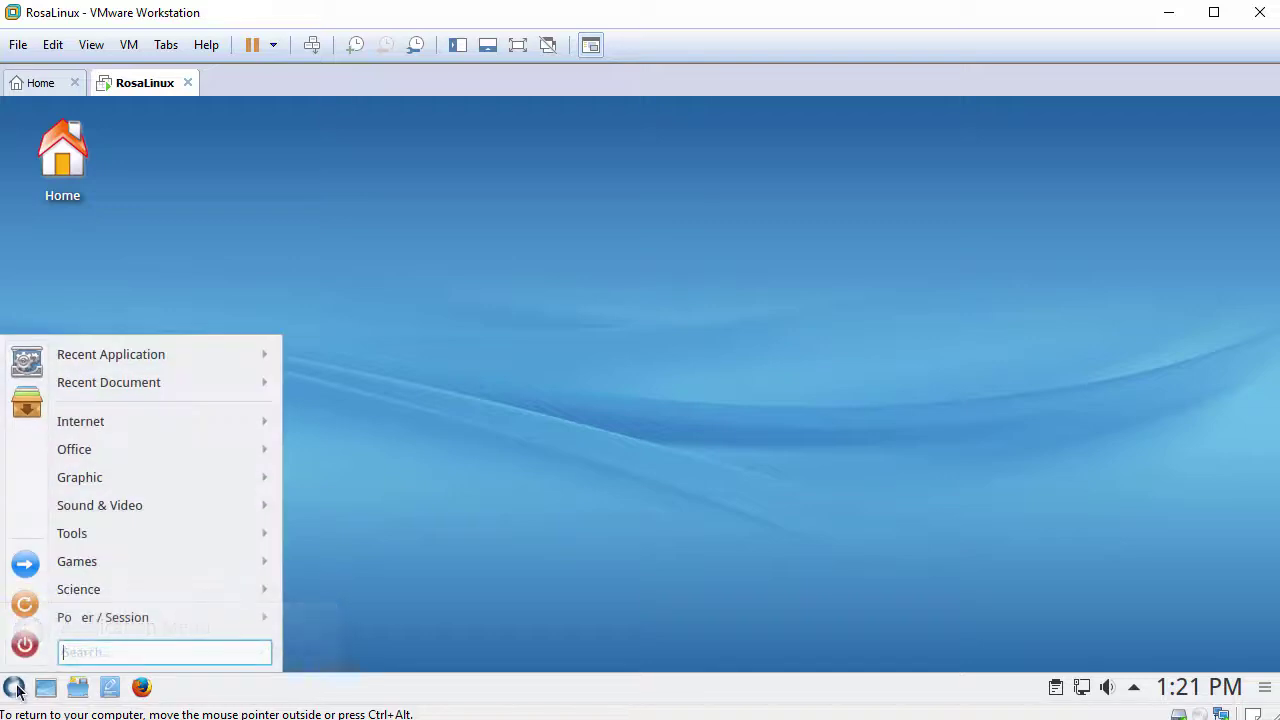
pyautogui.moveTo(146, 538)
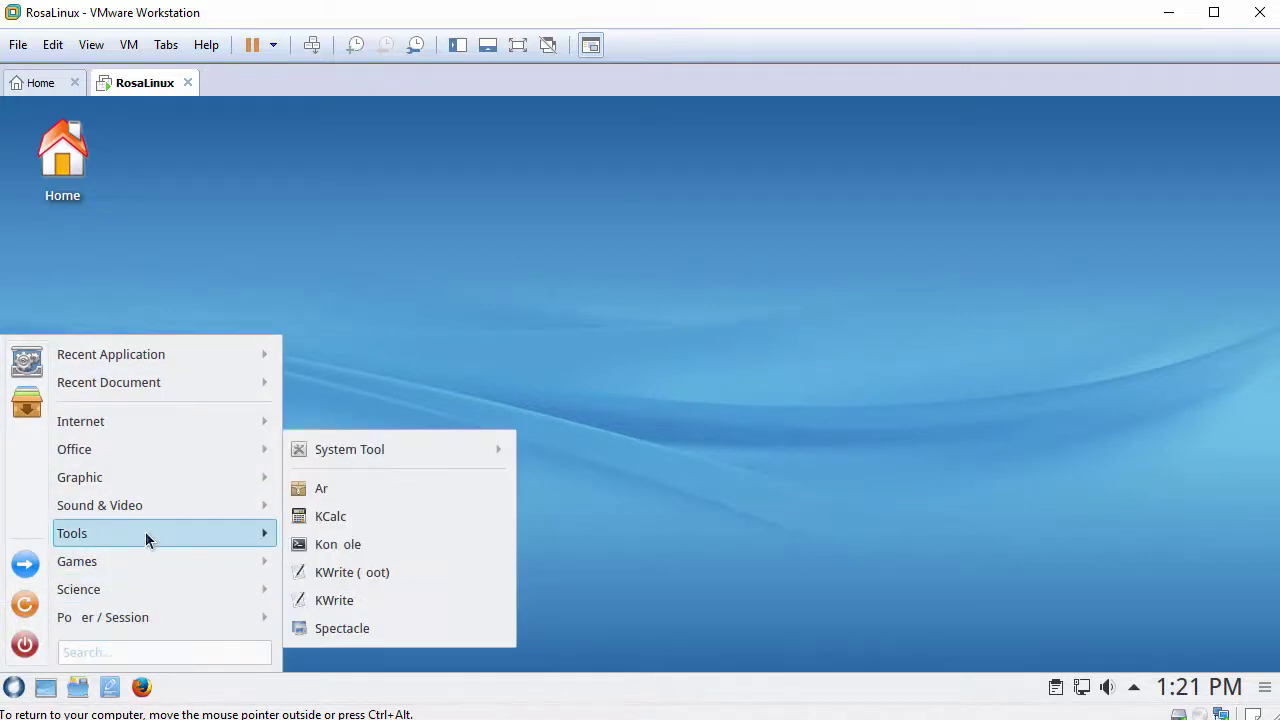
pyautogui.click(340, 544)
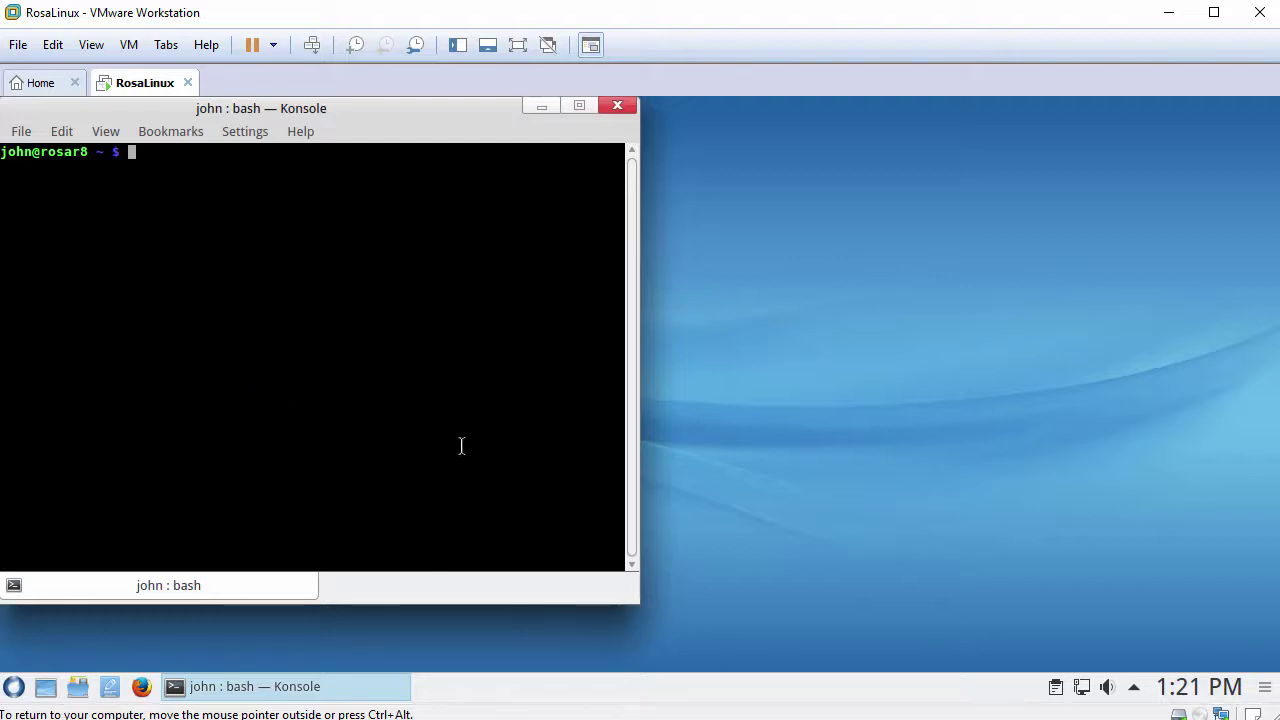
pyautogui.hotkey('ctrl', '+')
pyautogui.hotkey('ctrl', '+')
pyautogui.hotkey('ctrl', '+')
pyautogui.hotkey('ctrl', '+')
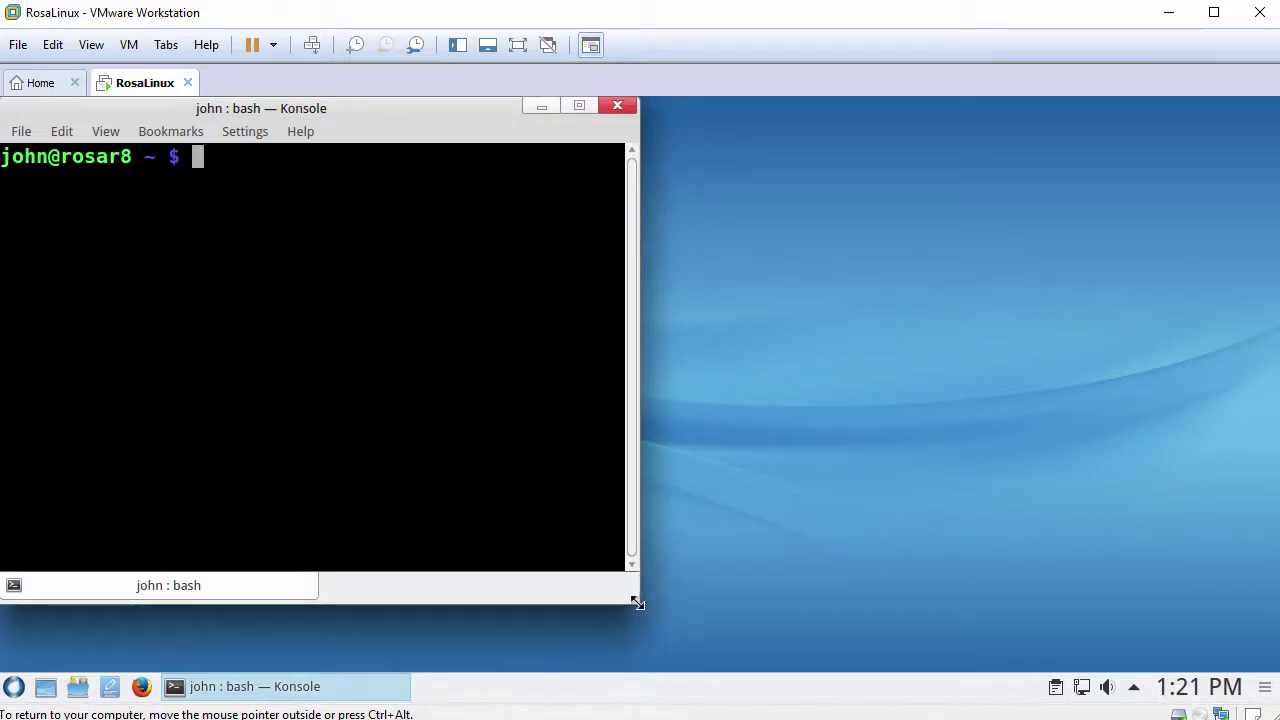
pyautogui.moveTo(639, 603); pyautogui.dragTo(1190, 583)
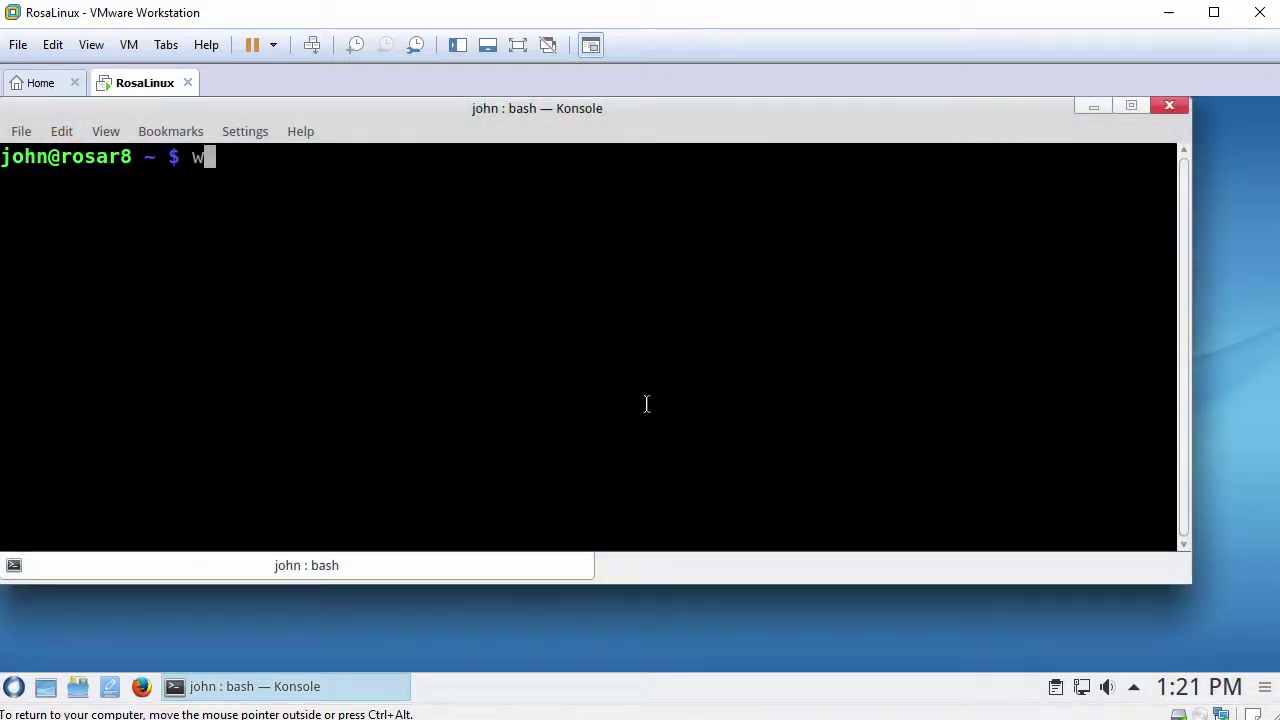
# Step: Check the user, get a root shell via sudo bash, confirm whoami shows root, and clear
pyautogui.write('hoami')
pyautogui.press('Return')
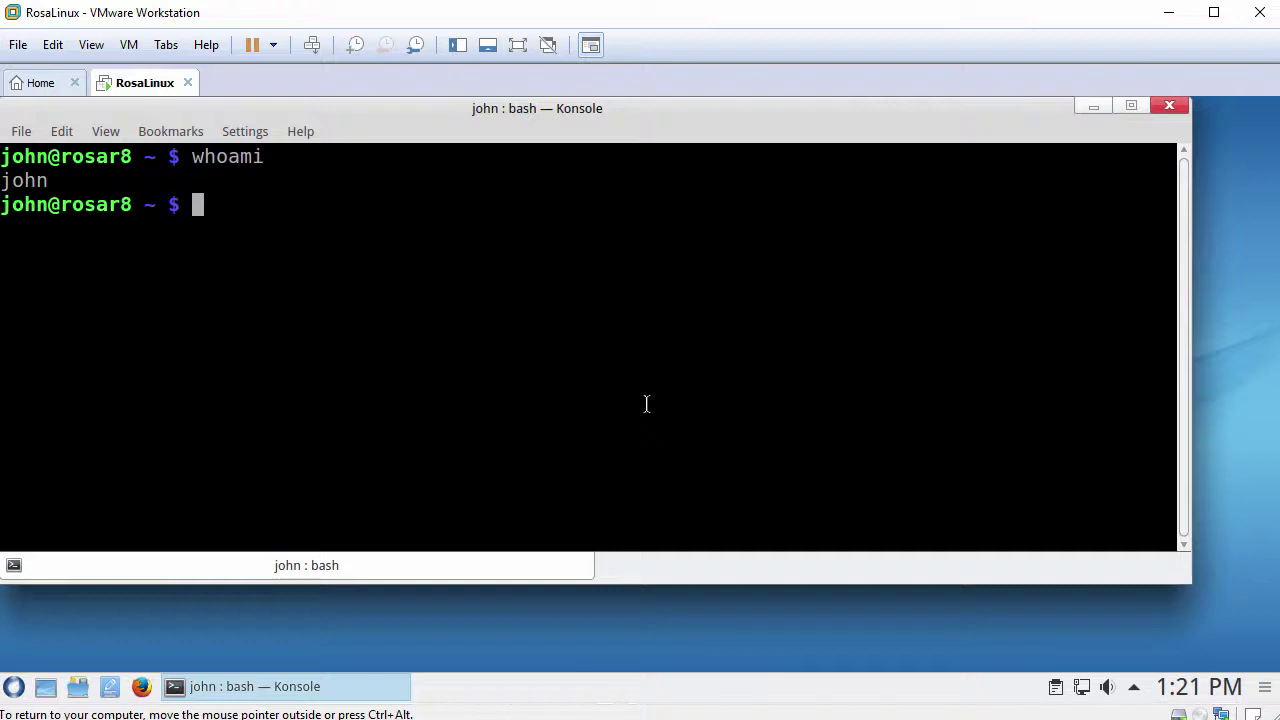
pyautogui.write('sudo bash')
pyautogui.press('Return')
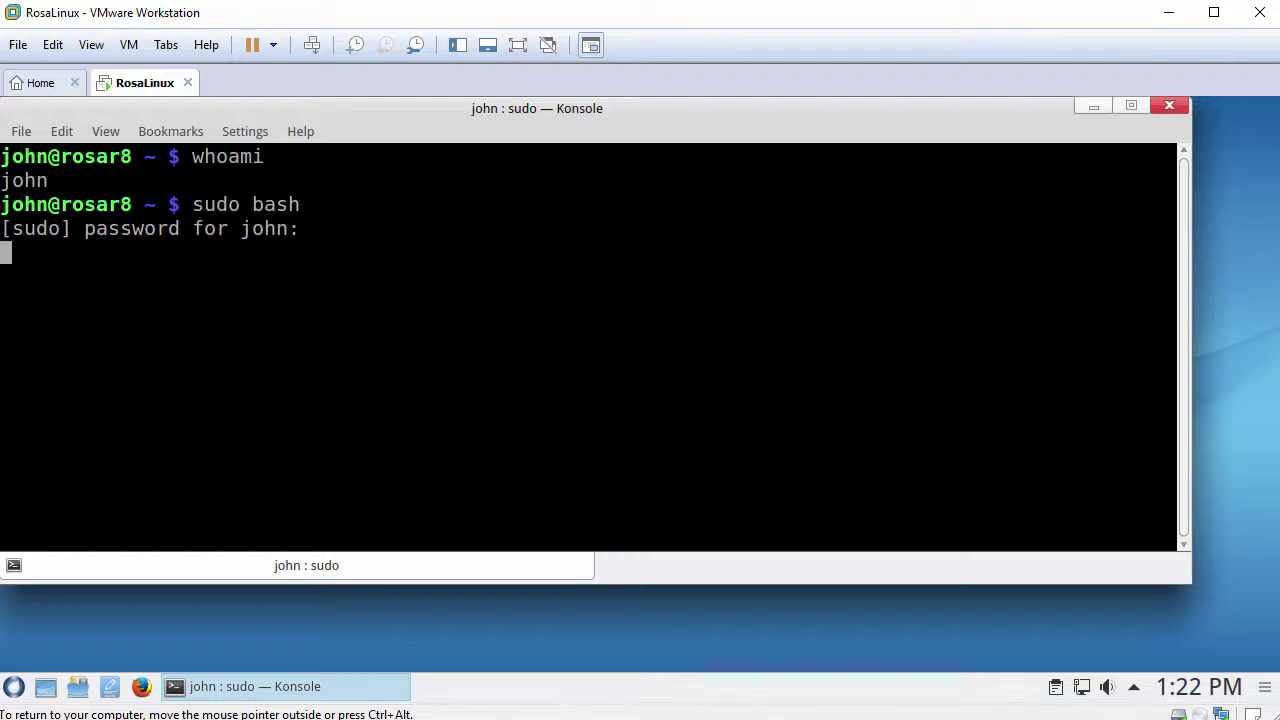
pyautogui.press('Return')
pyautogui.write('whoami')
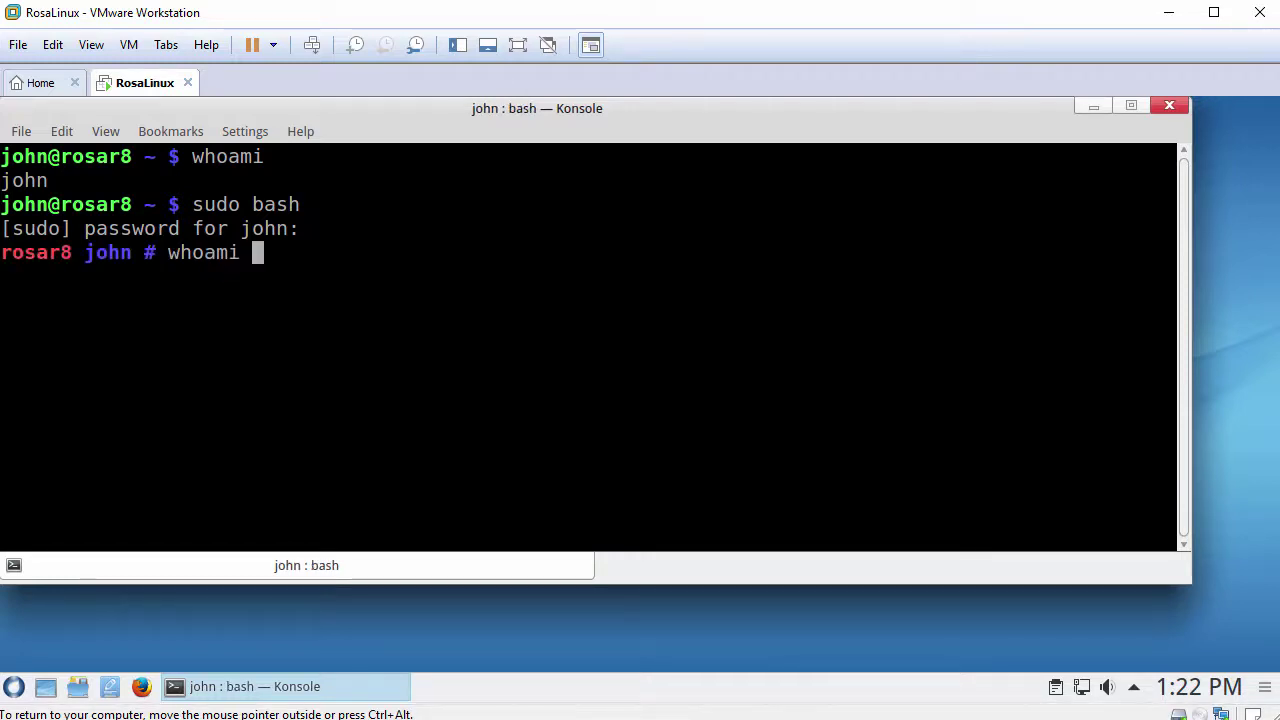
pyautogui.press('Return')
pyautogui.write('clear')
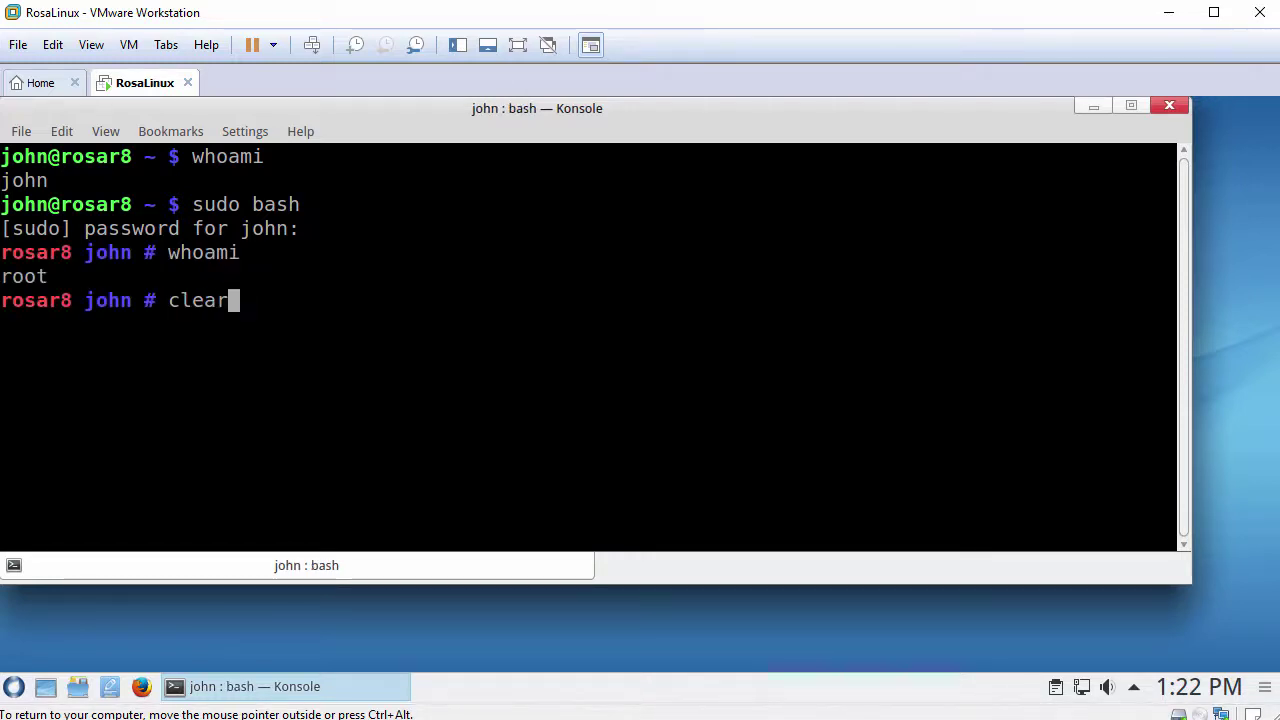
pyautogui.press('Return')
pyautogui.press('Return')
# Step: Show the hostname, /etc/redhat-release, and hostnamectl output, highlighting the operating system name
pyautogui.write('hostname')
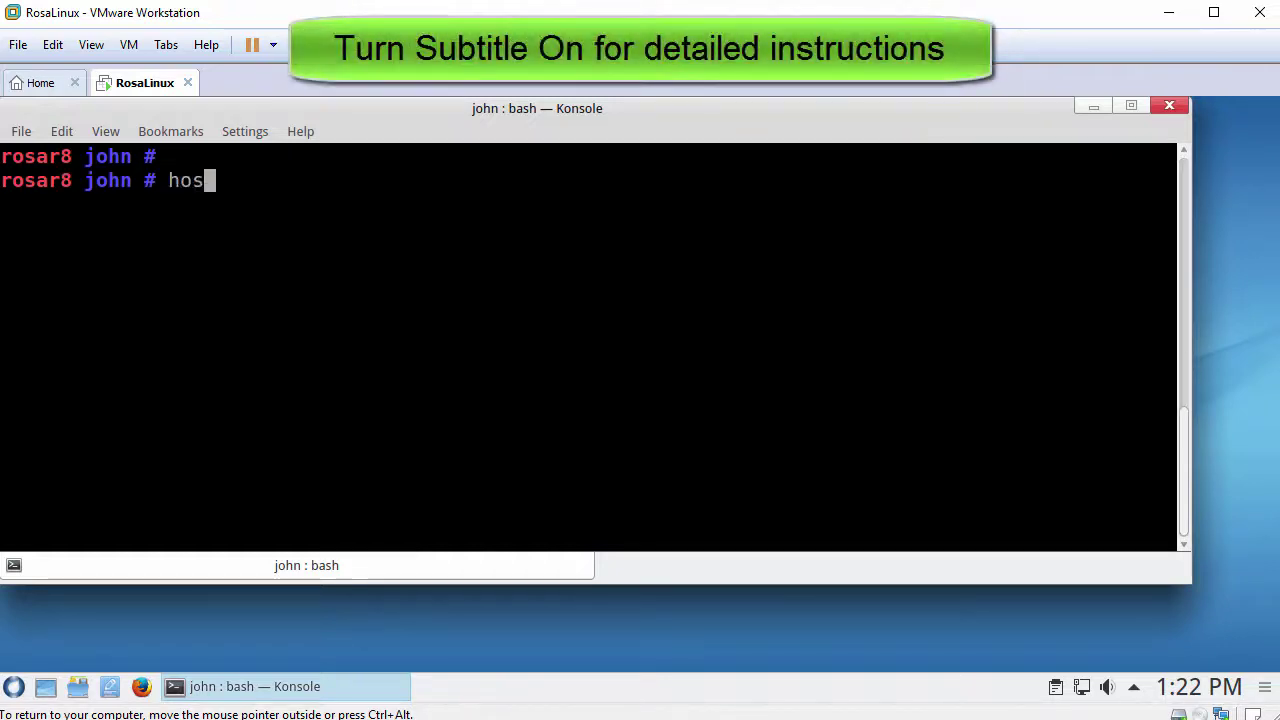
pyautogui.press('Return')
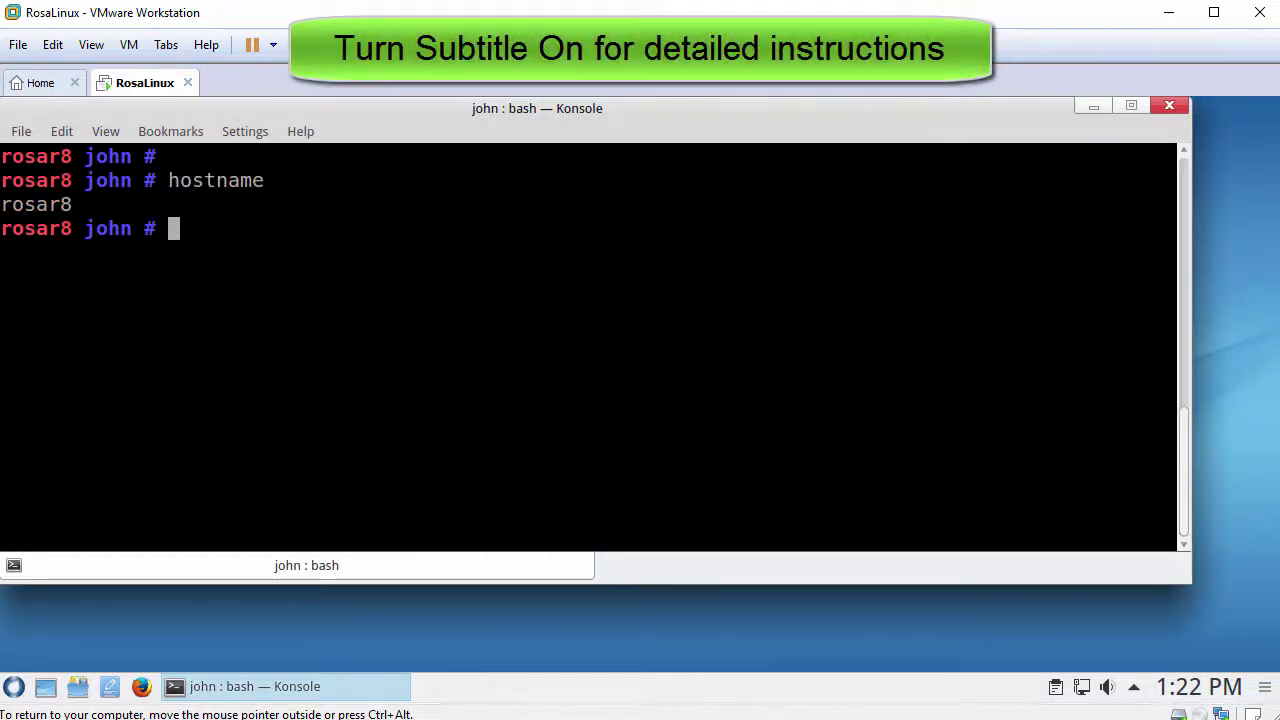
pyautogui.write('cat /e')
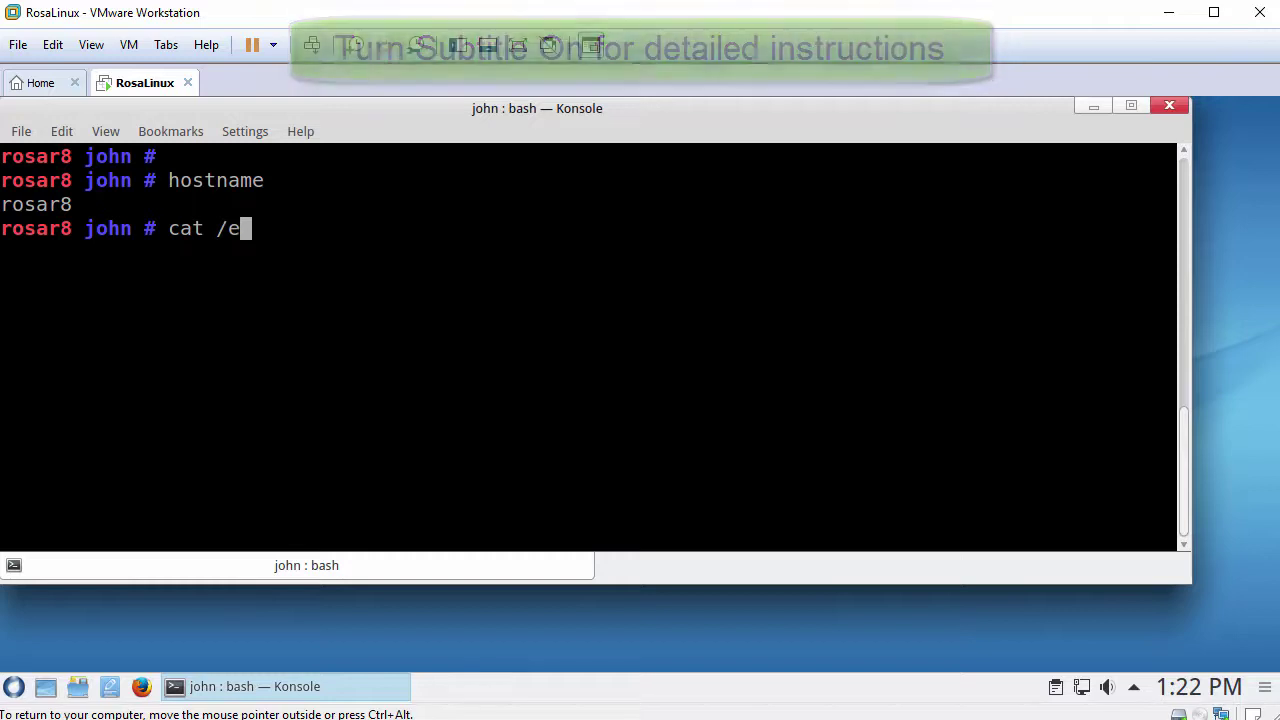
pyautogui.write('tc/red')
pyautogui.press('Tab')
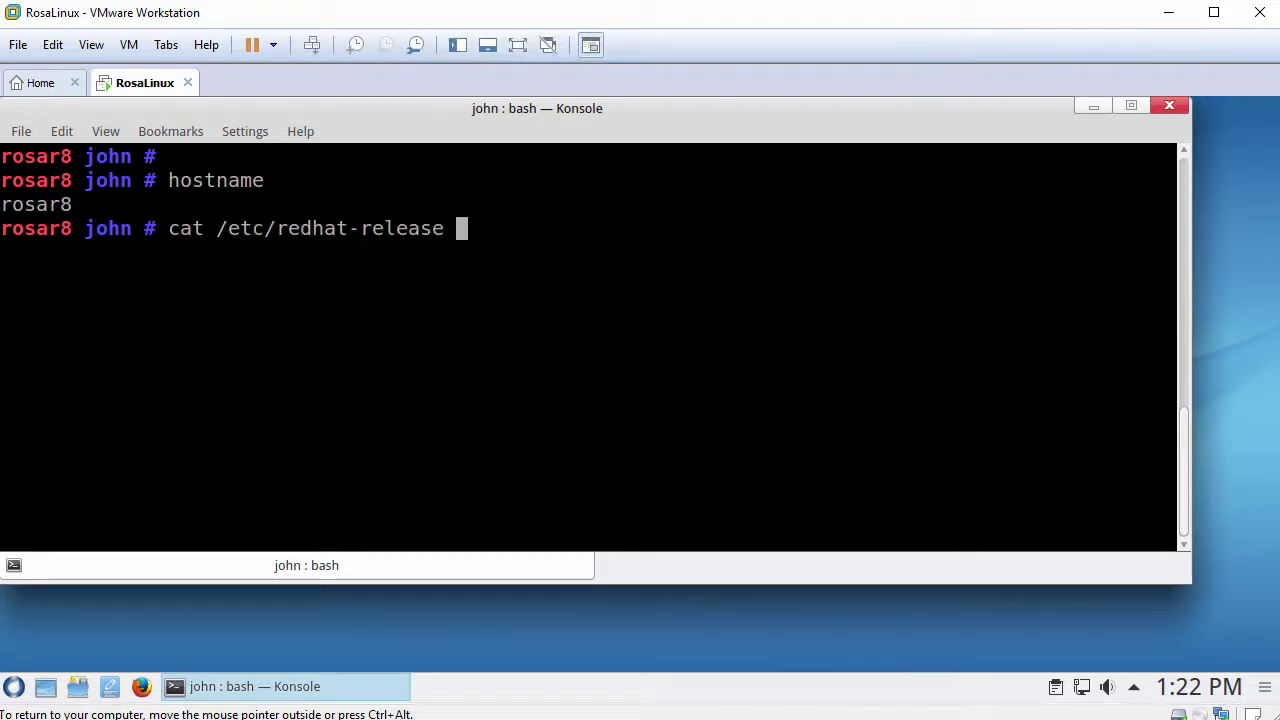
pyautogui.press('Return')
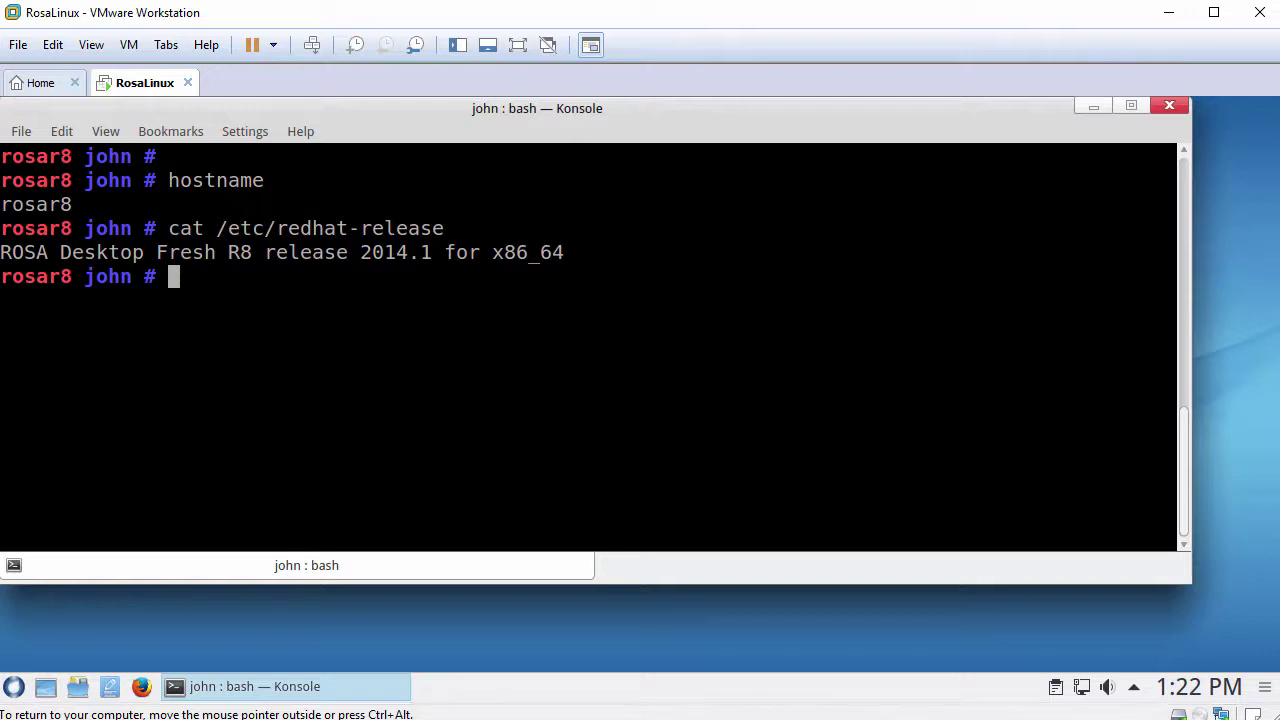
pyautogui.write('hostnamectl')
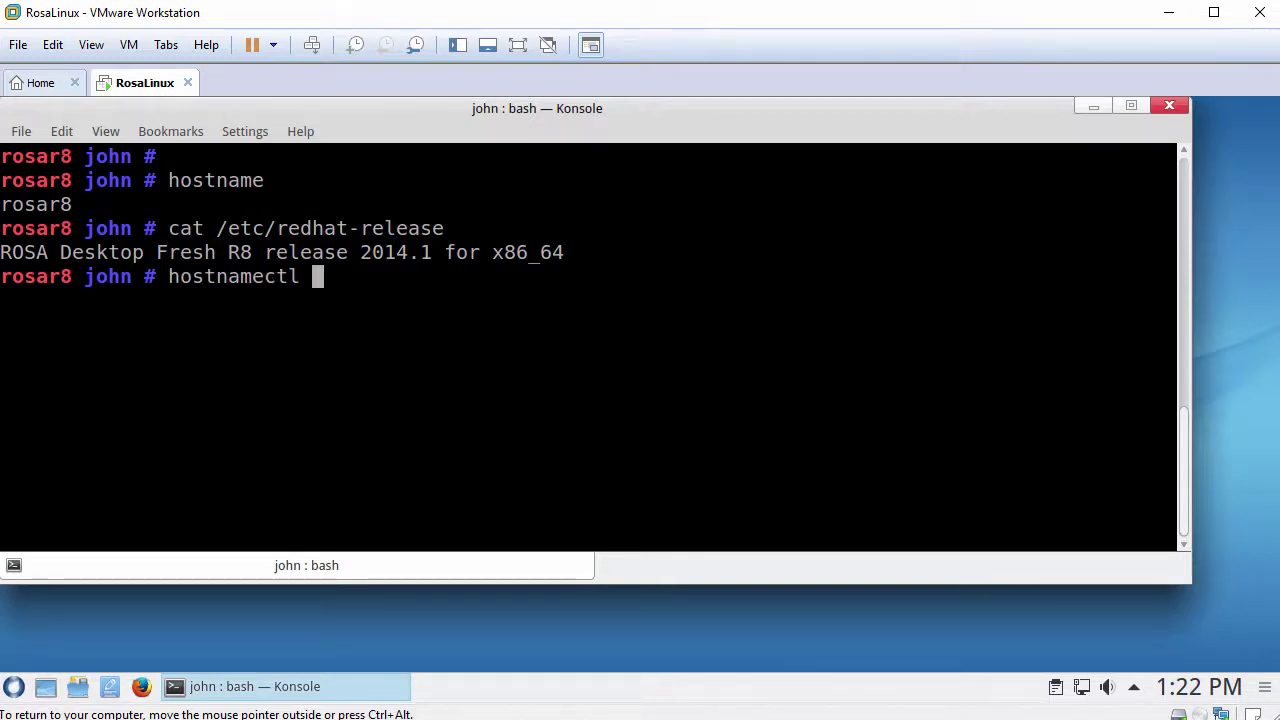
pyautogui.press('Return')
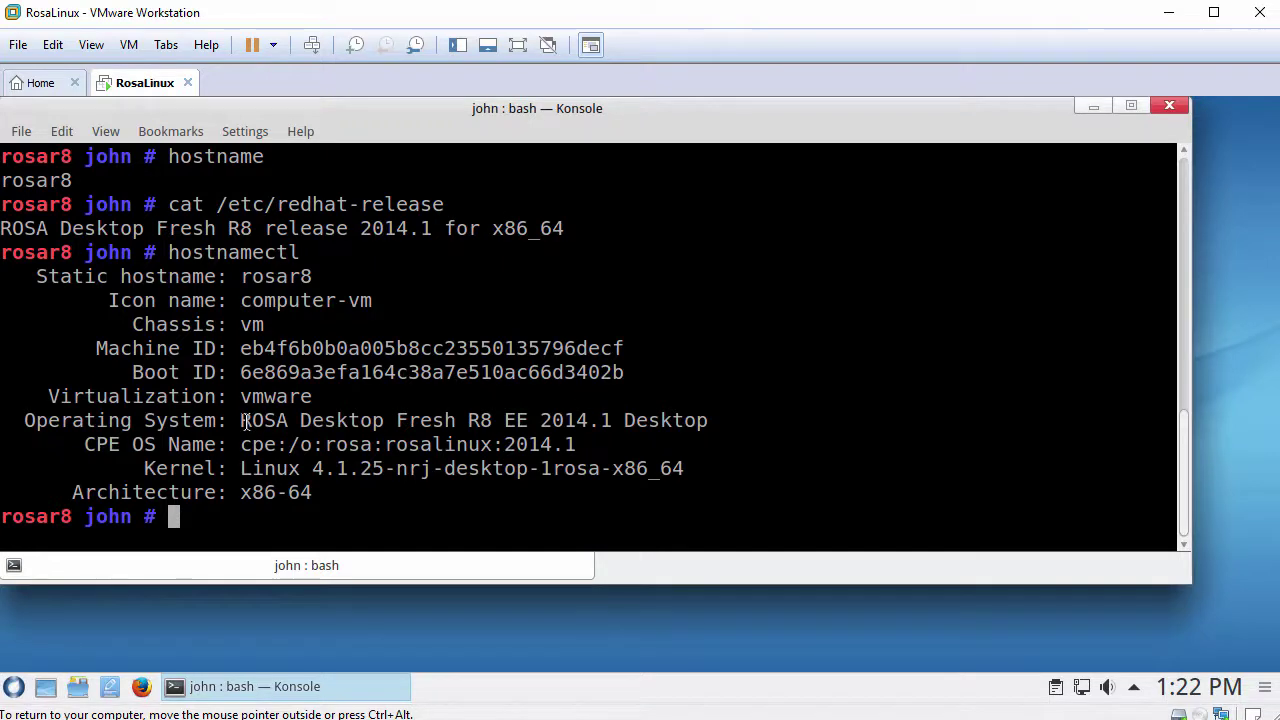
pyautogui.moveTo(241, 420); pyautogui.dragTo(709, 421)
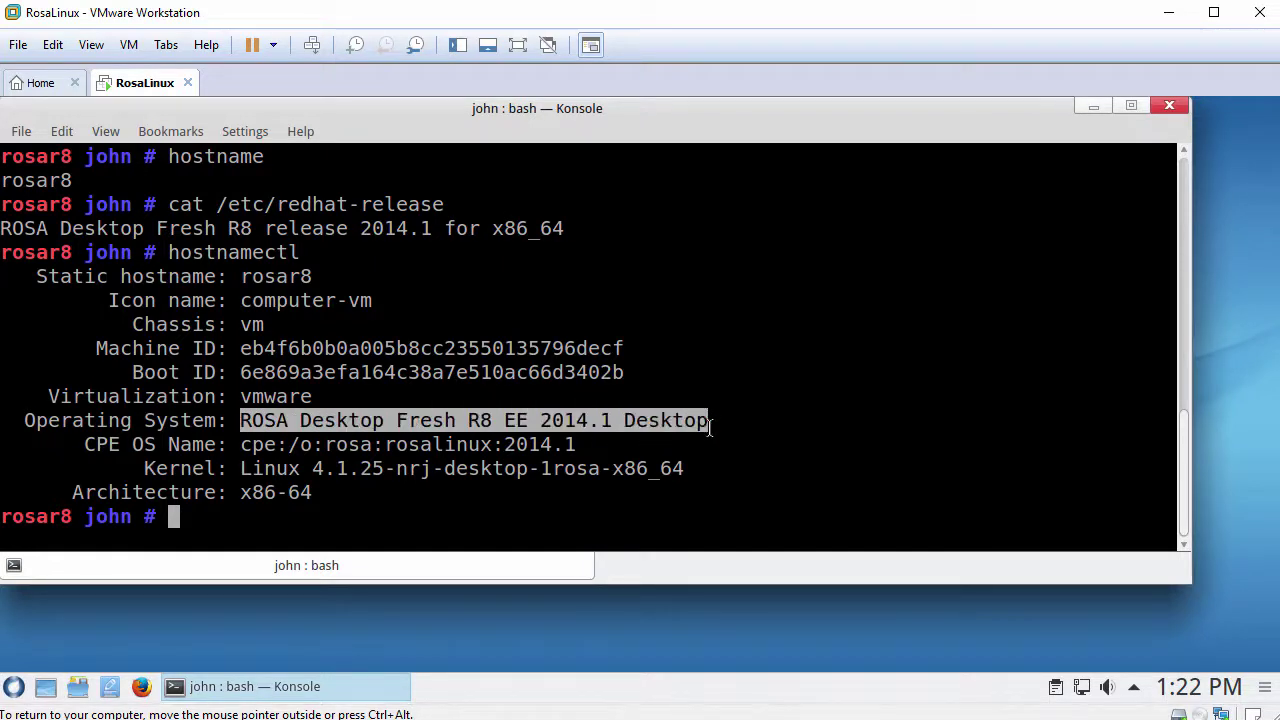
pyautogui.click(695, 378)
pyautogui.press('Return')
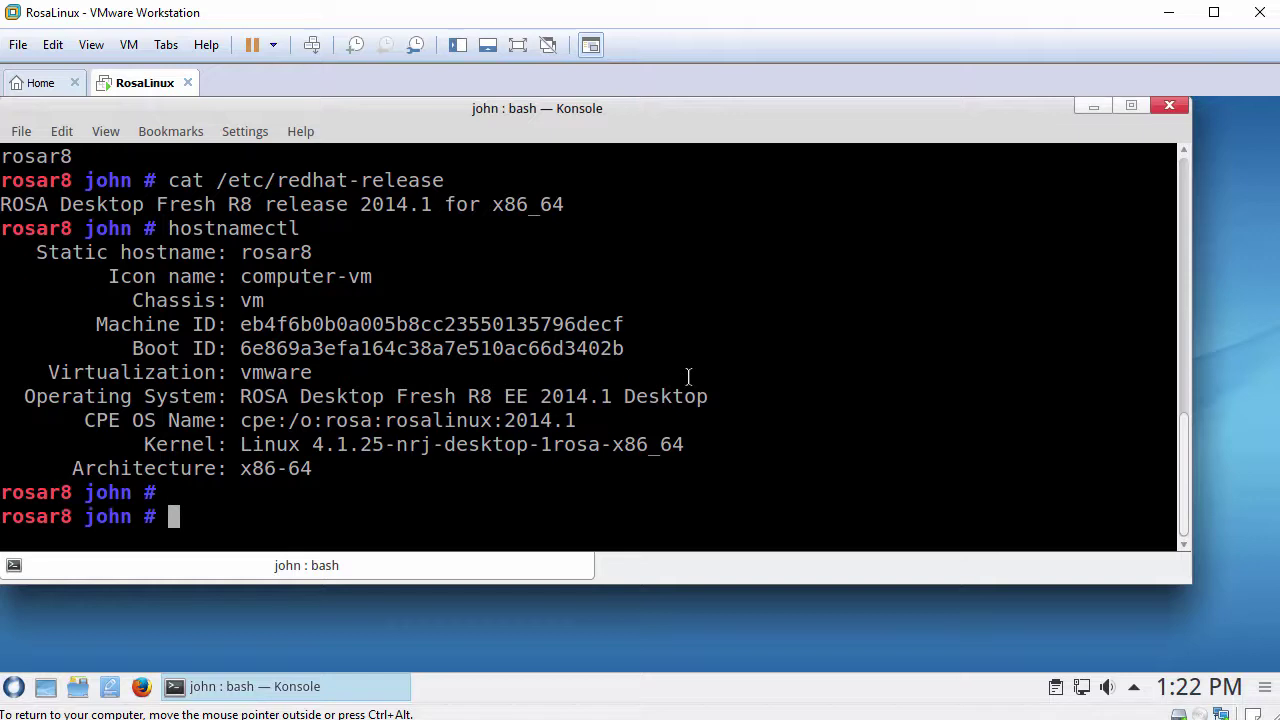
pyautogui.write('uname -')
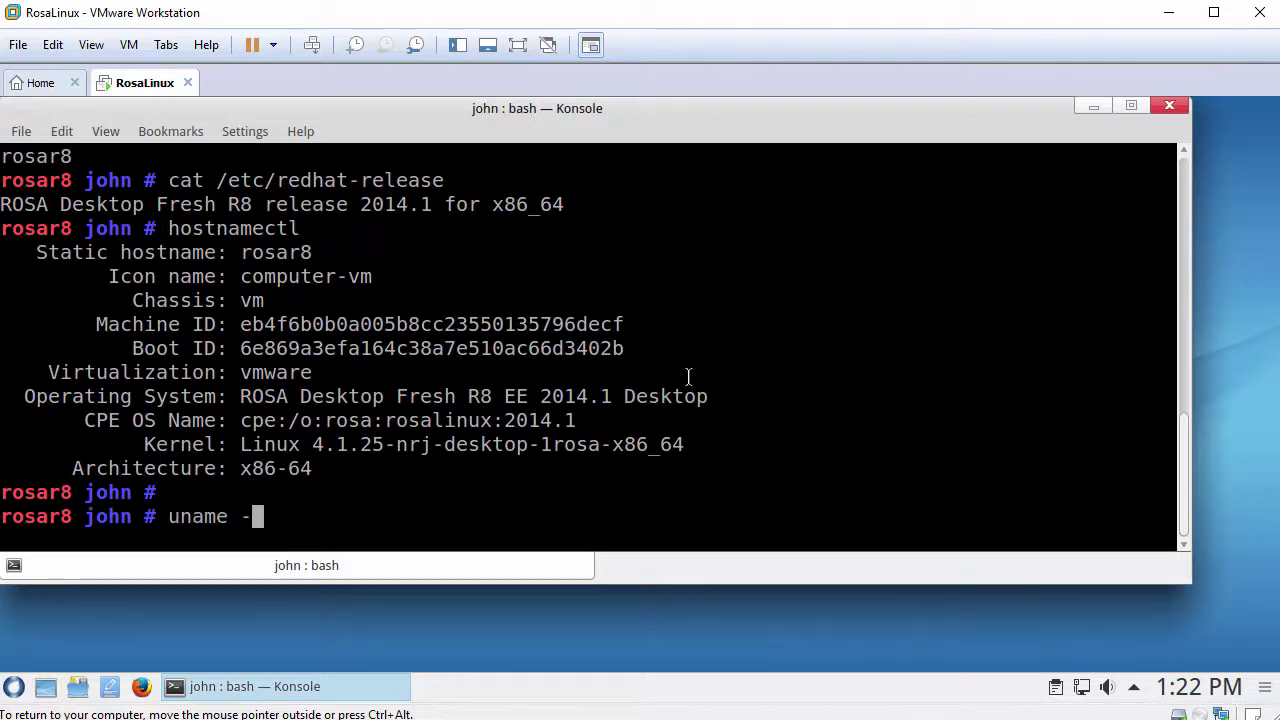
pyautogui.write('a')
pyautogui.press('Return')
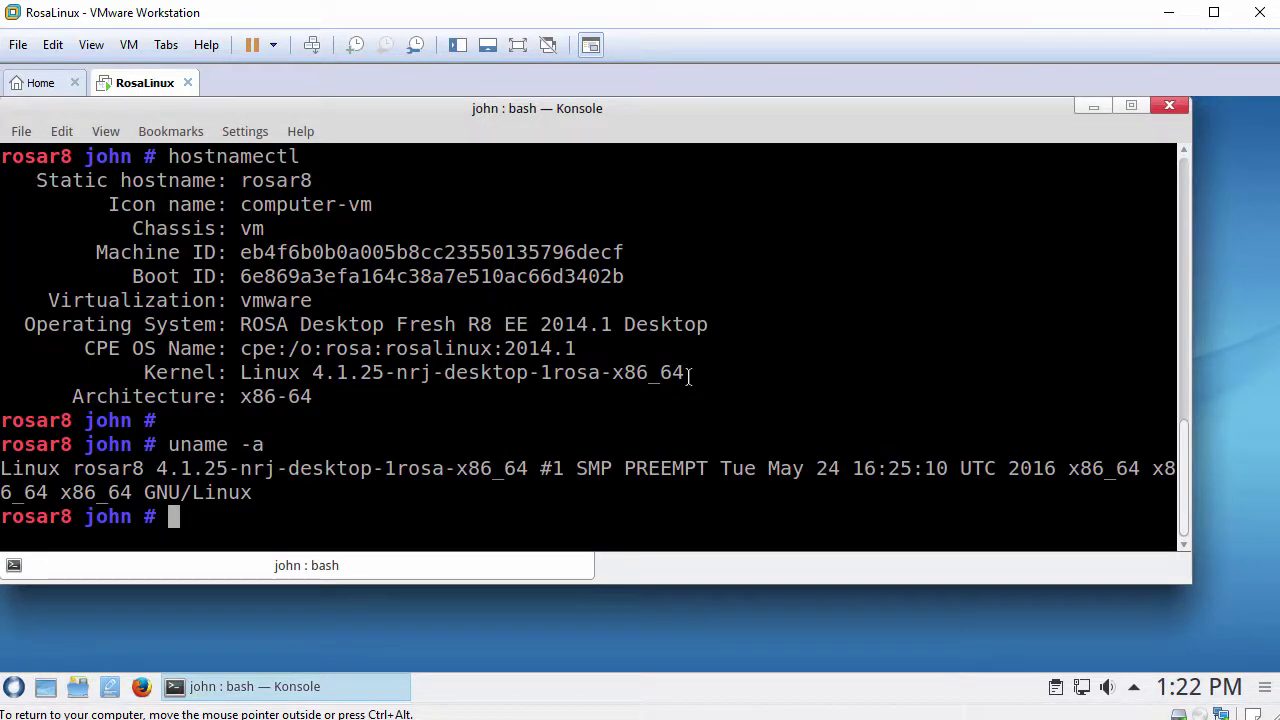
pyautogui.write('ping -c 3 www.google.com')
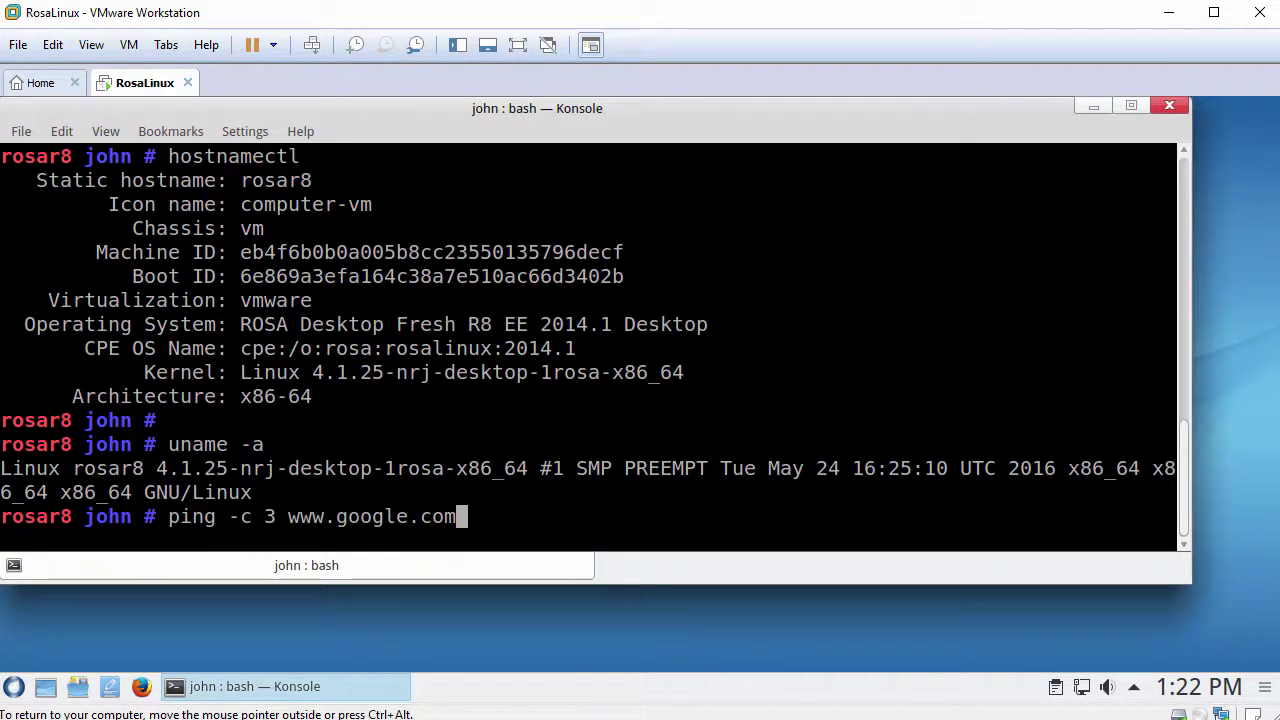
pyautogui.press('Return')
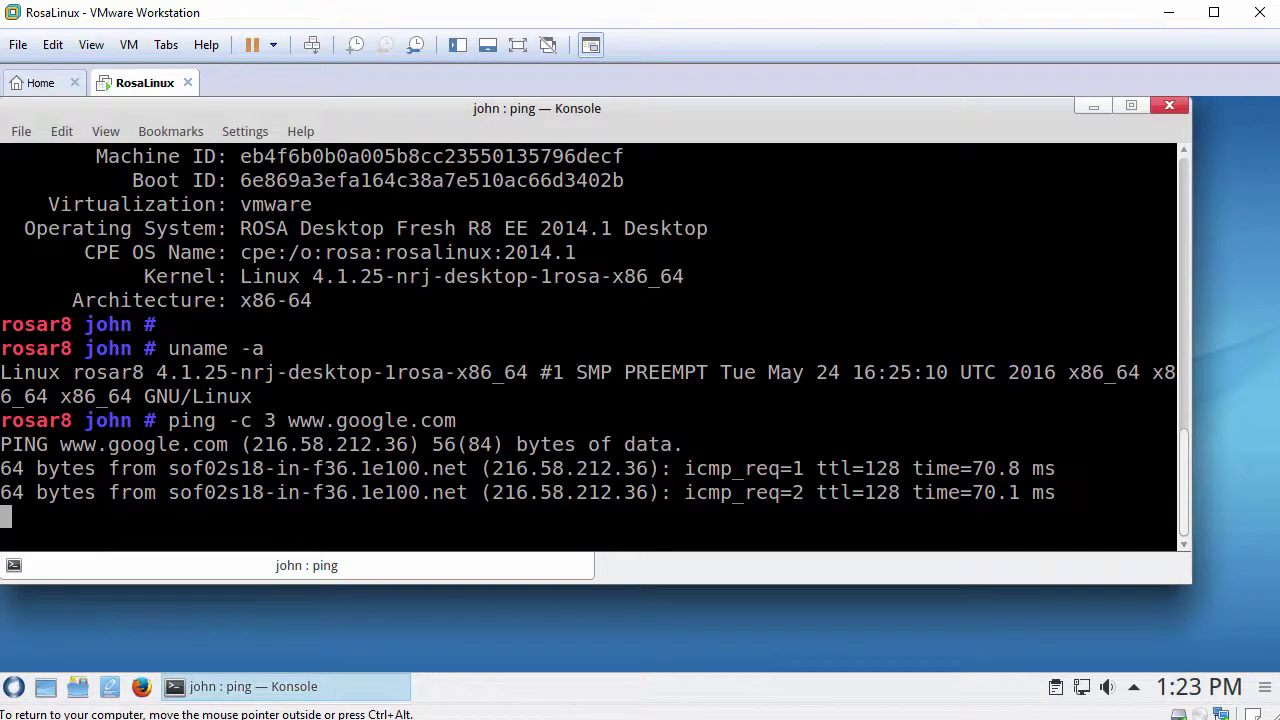
pyautogui.write('clear')
pyautogui.press('Return')
pyautogui.press('Return')
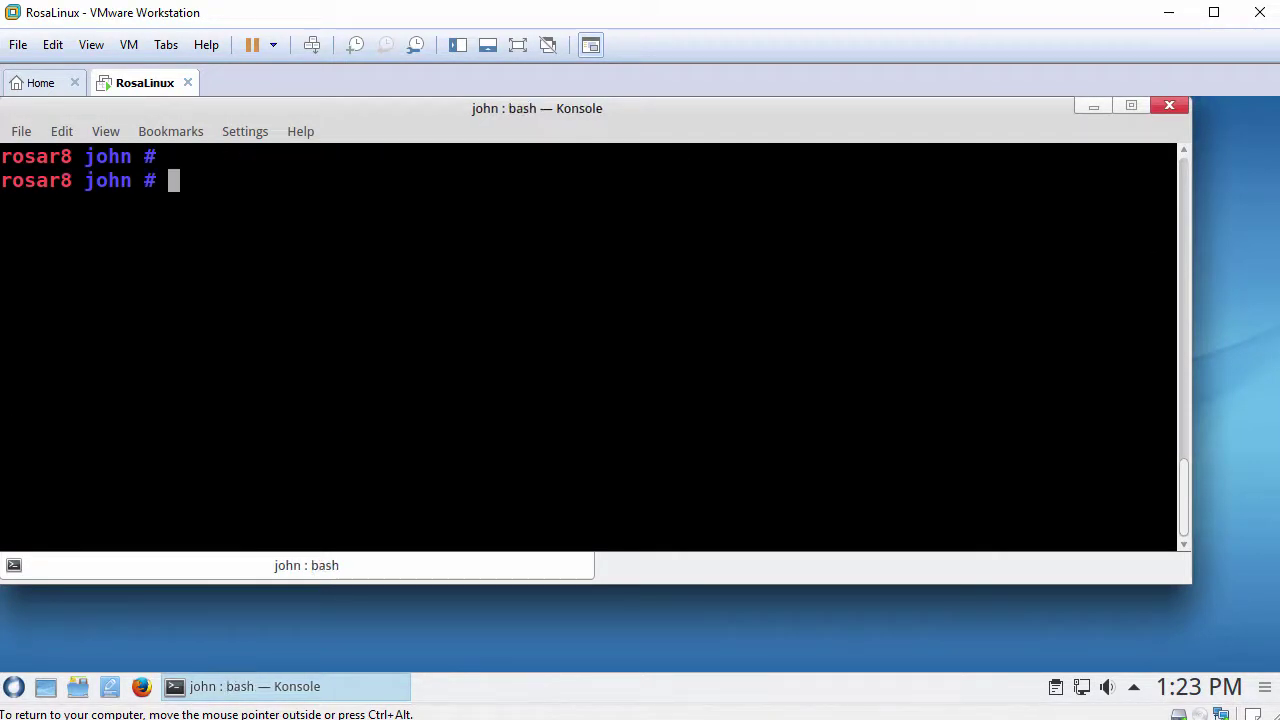
pyautogui.write('systemctl ')
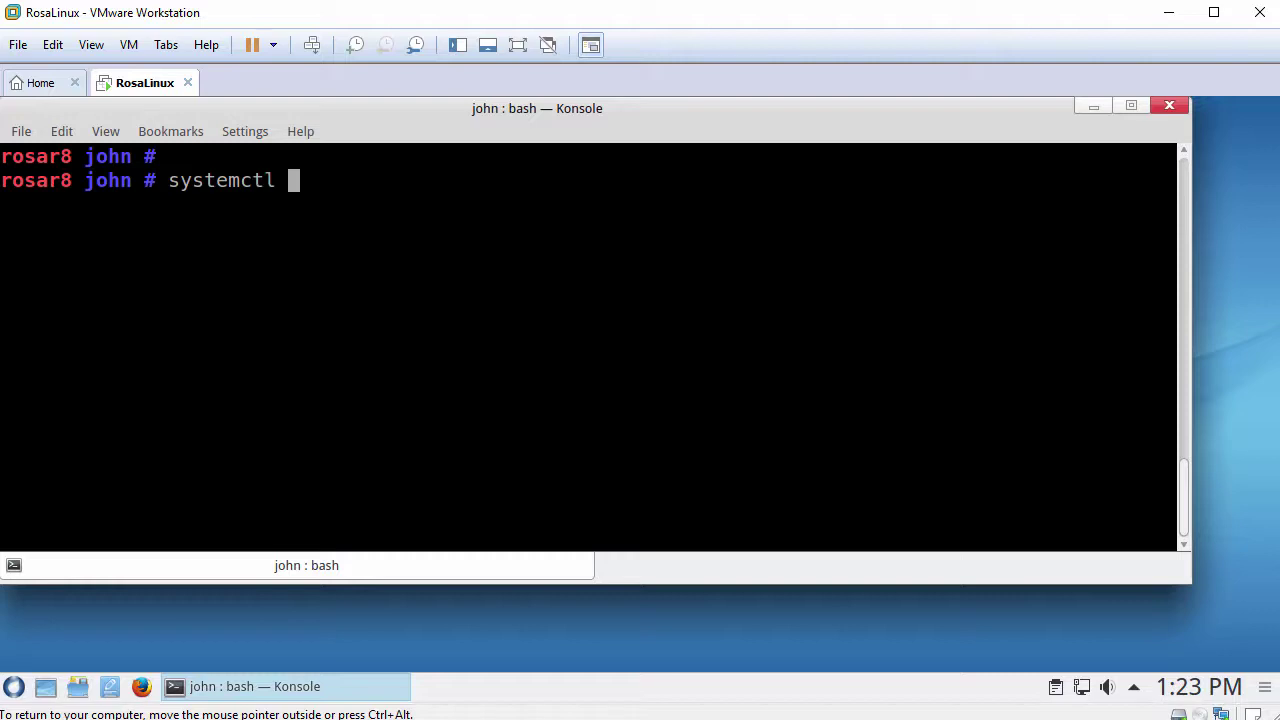
pyautogui.write('status')
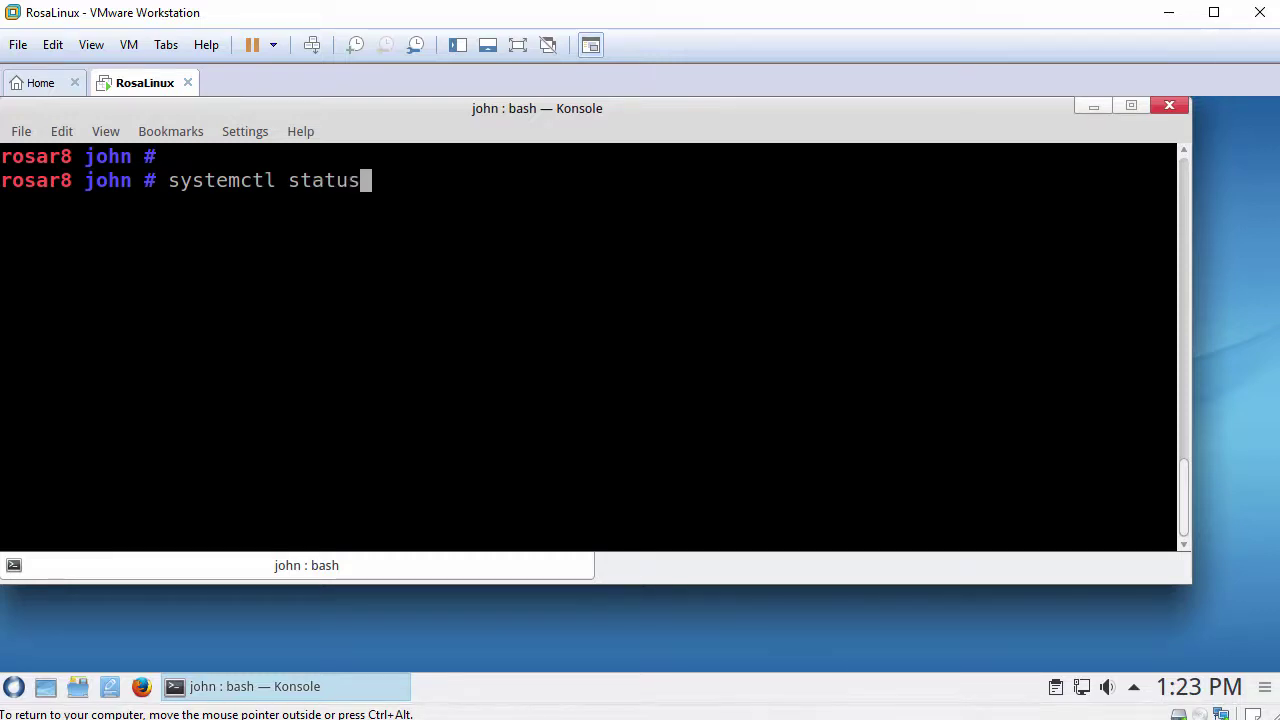
pyautogui.write(' vmtools')
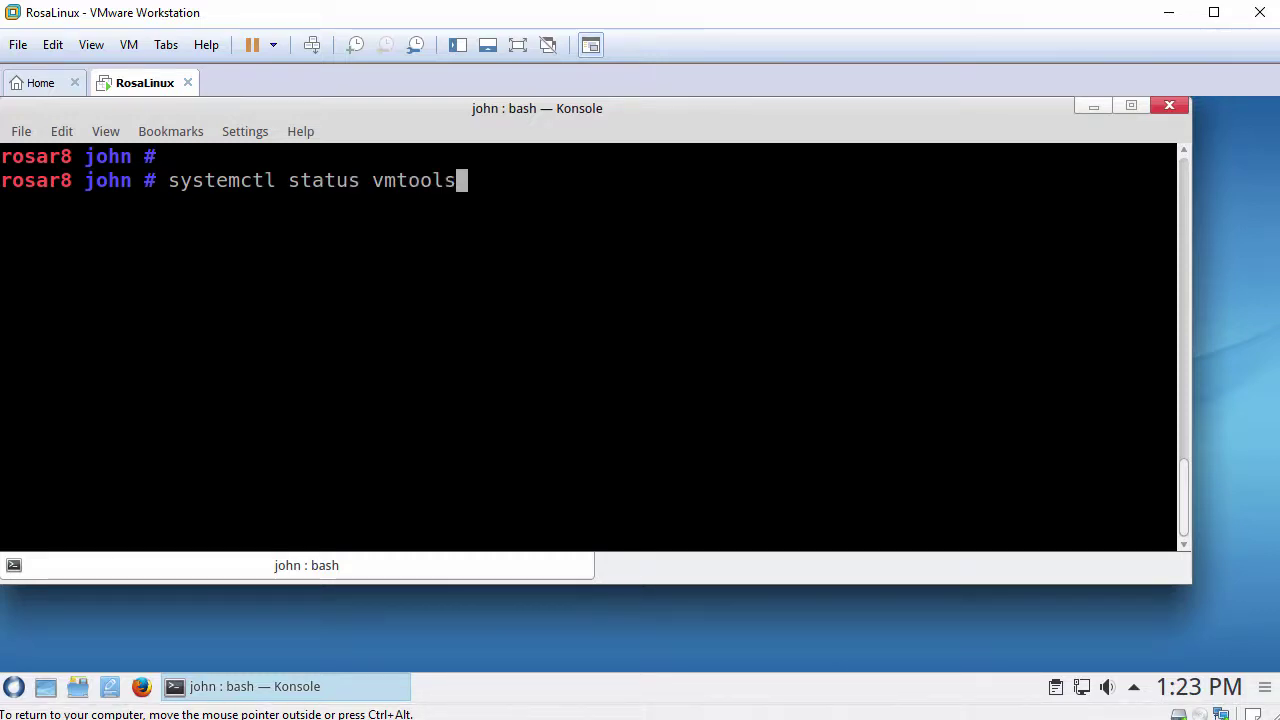
pyautogui.write('d.servic')
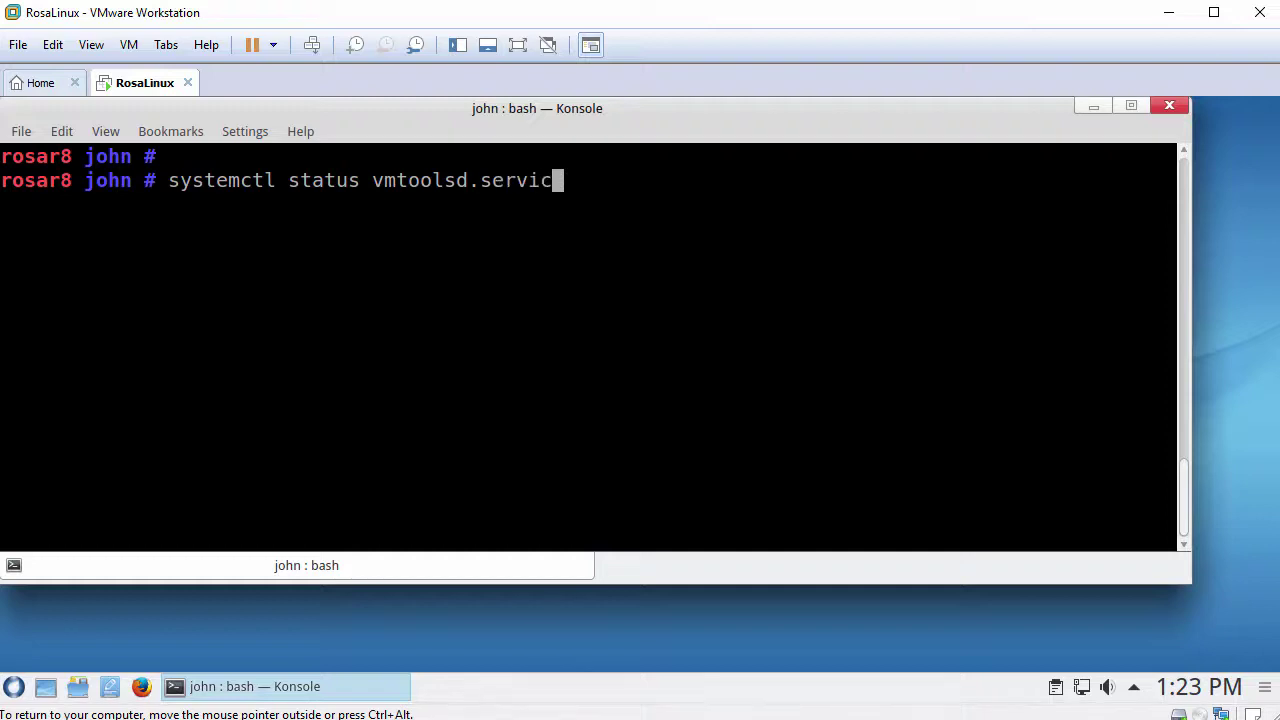
pyautogui.write('e')
# Step: Show vmtoolsd.service status and highlight its active (running) line
pyautogui.press('Return')
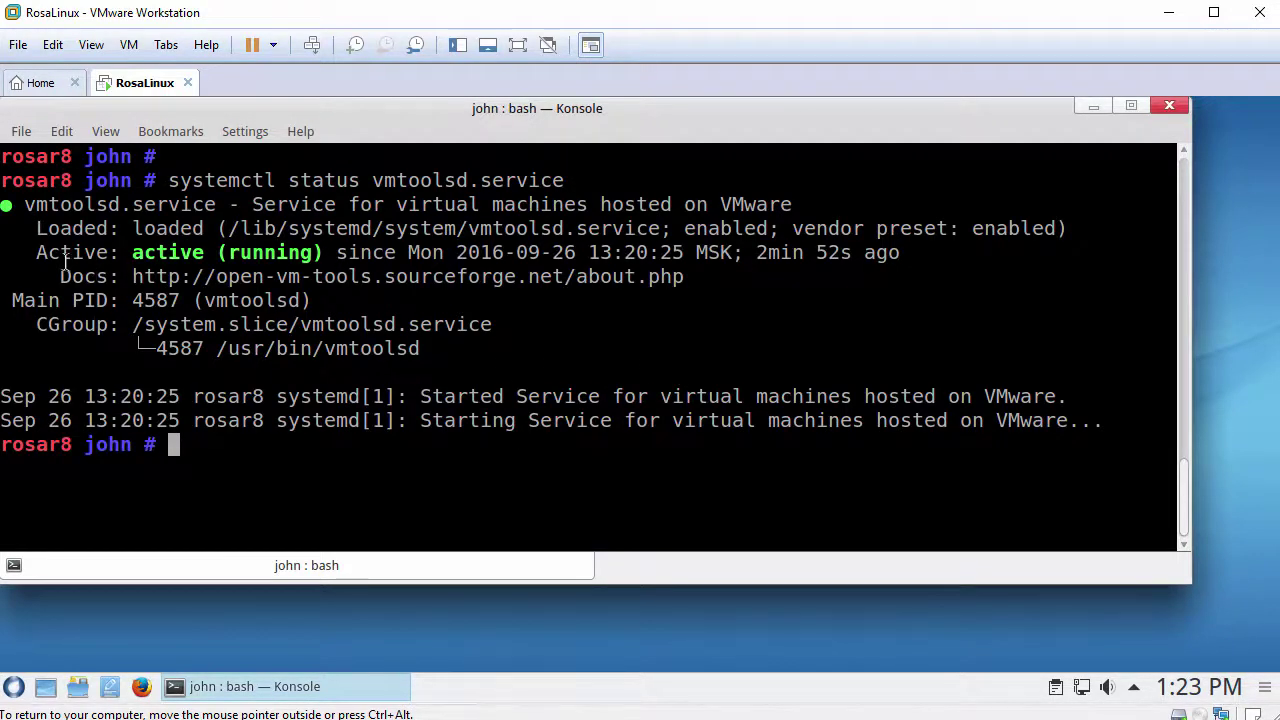
pyautogui.moveTo(38, 253); pyautogui.dragTo(340, 250)
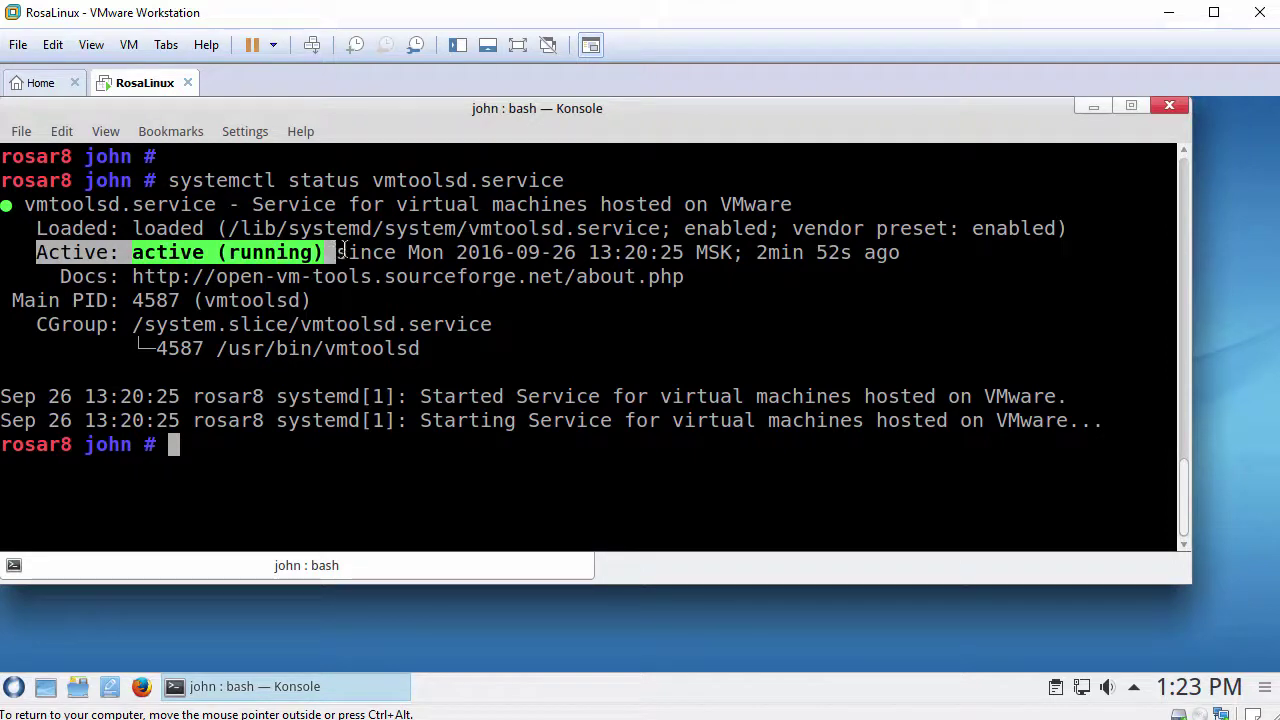
pyautogui.click(420, 262)
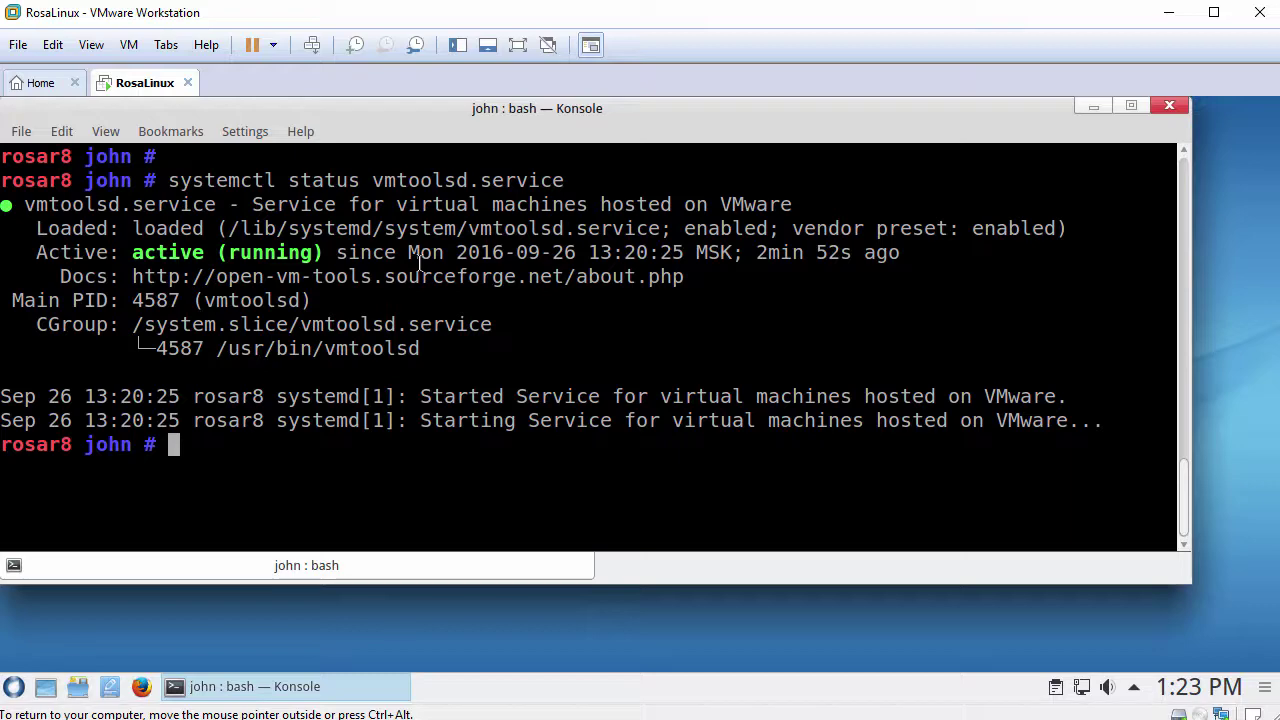
# Step: Exit the root shell and the terminal session, closing Konsole
pyautogui.write('exit')
pyautogui.press('Return')
pyautogui.write('exit')
pyautogui.press('Return')
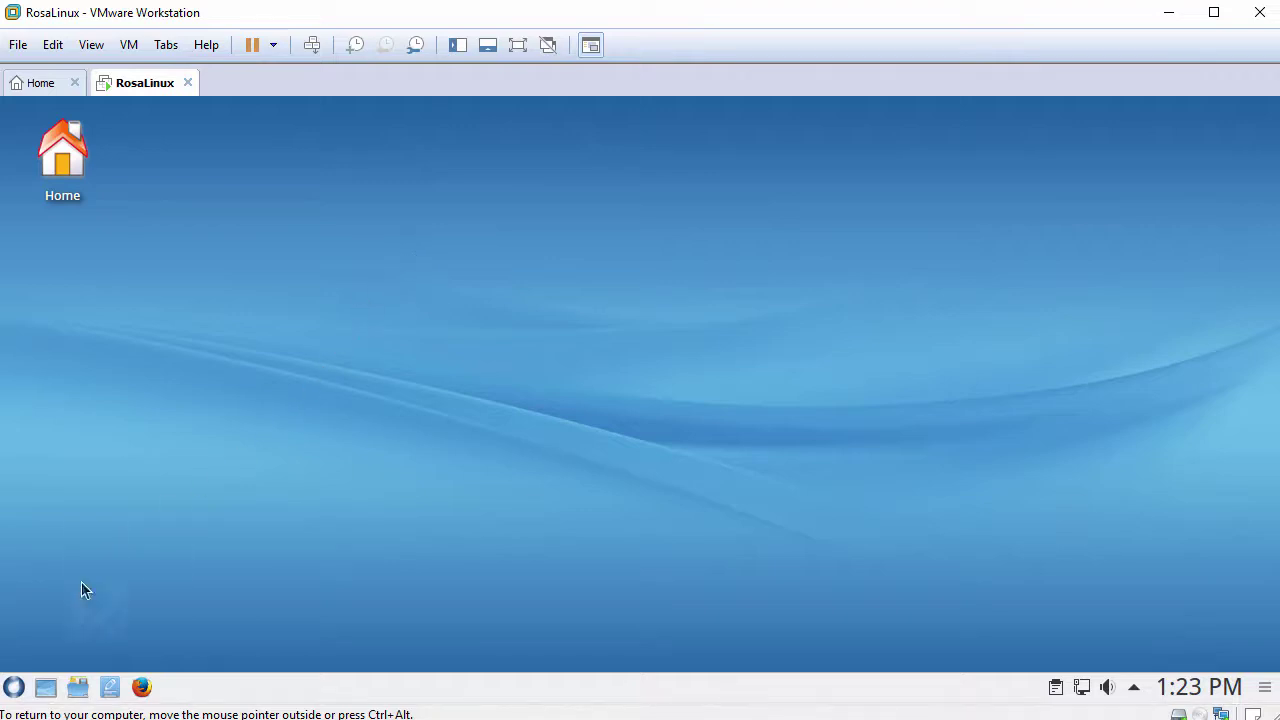
# Step: Launch GIMP from the application menu, then close it from its taskbar entry
pyautogui.click(14, 688)
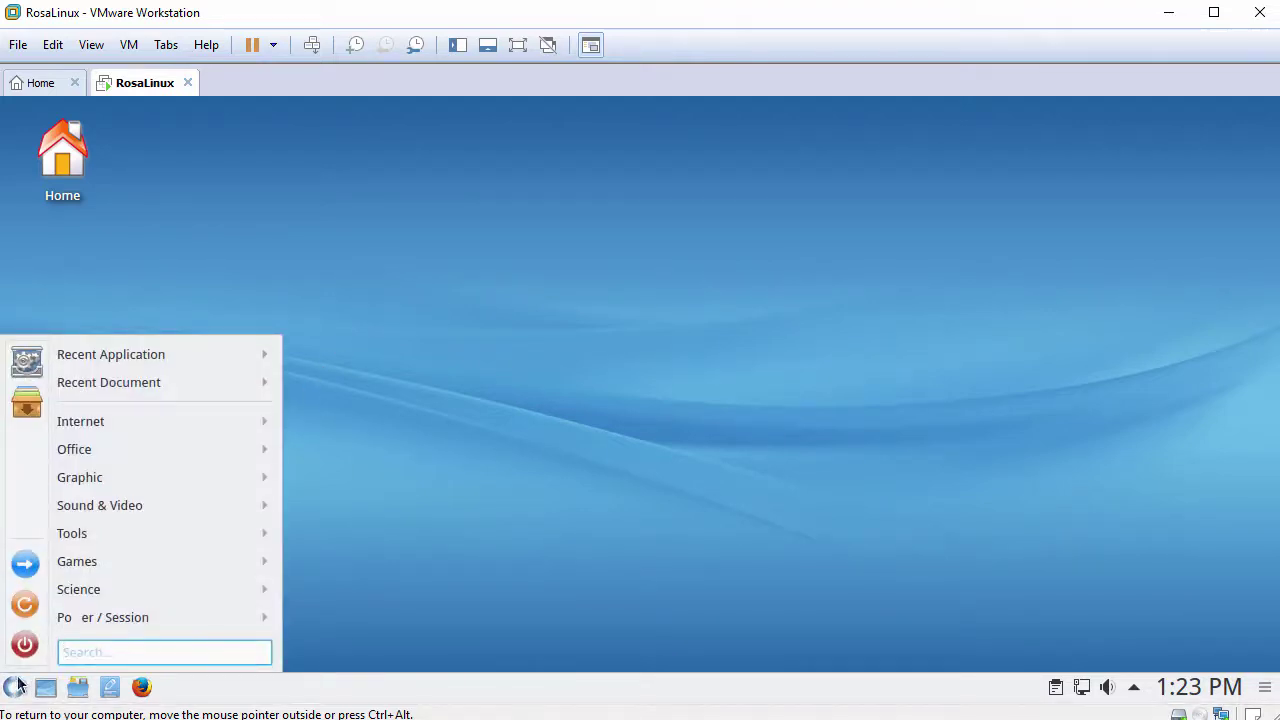
pyautogui.moveTo(110, 425)
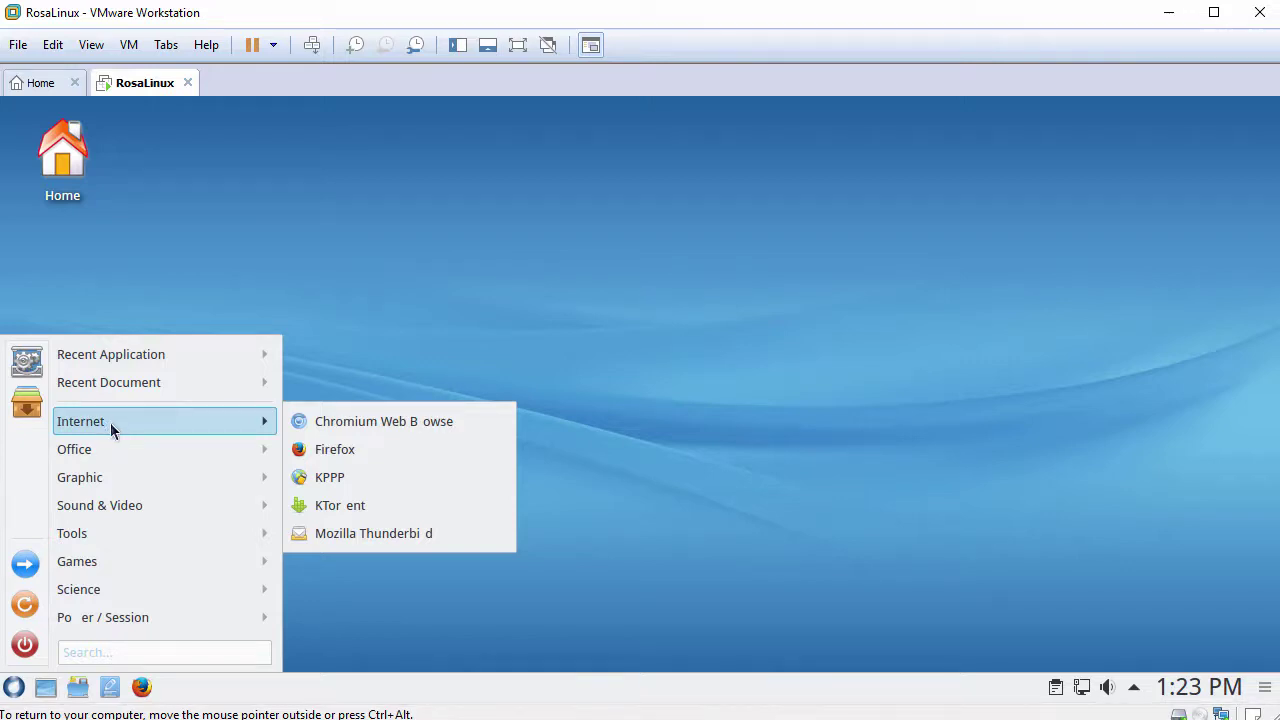
pyautogui.moveTo(118, 483)
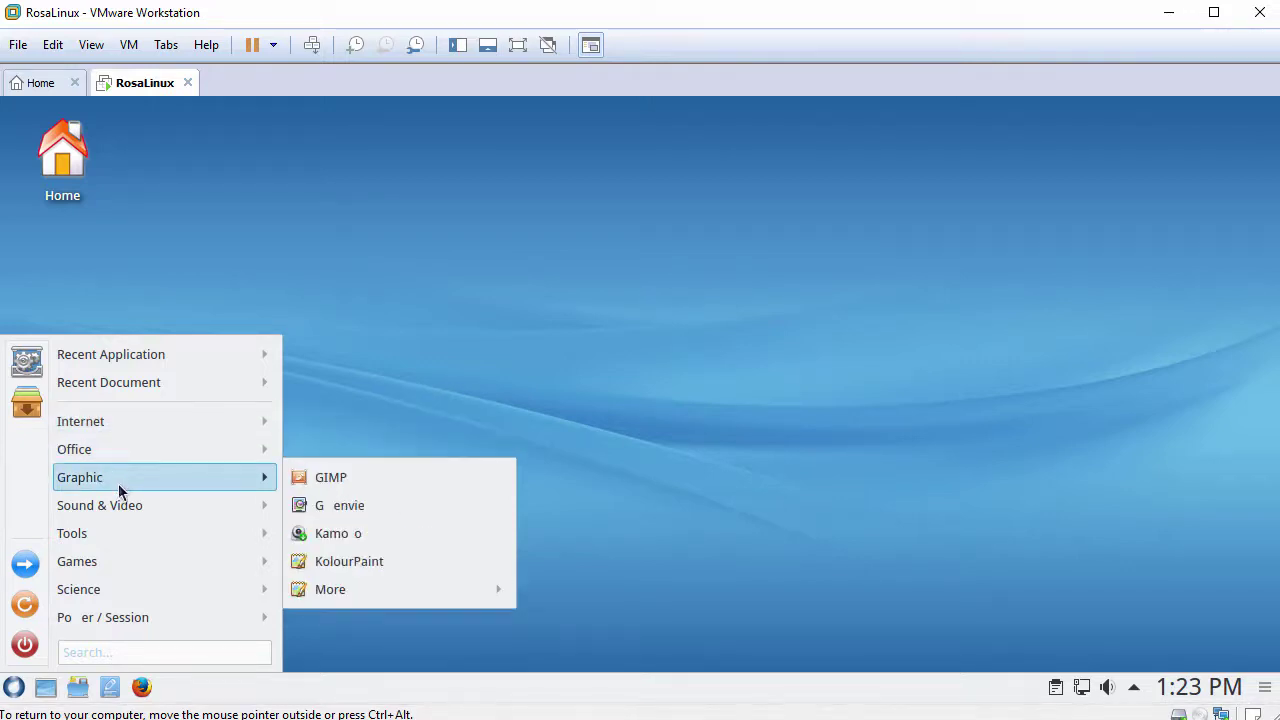
pyautogui.click(344, 477)
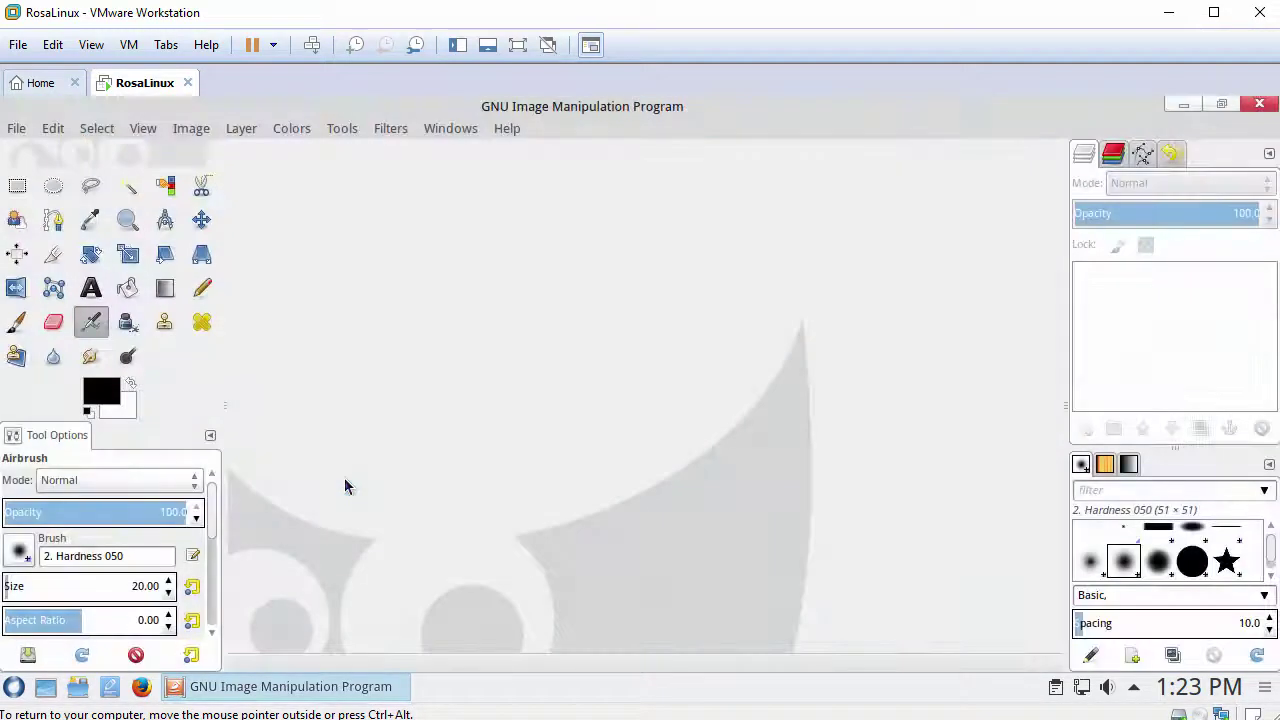
pyautogui.rightClick(313, 684)
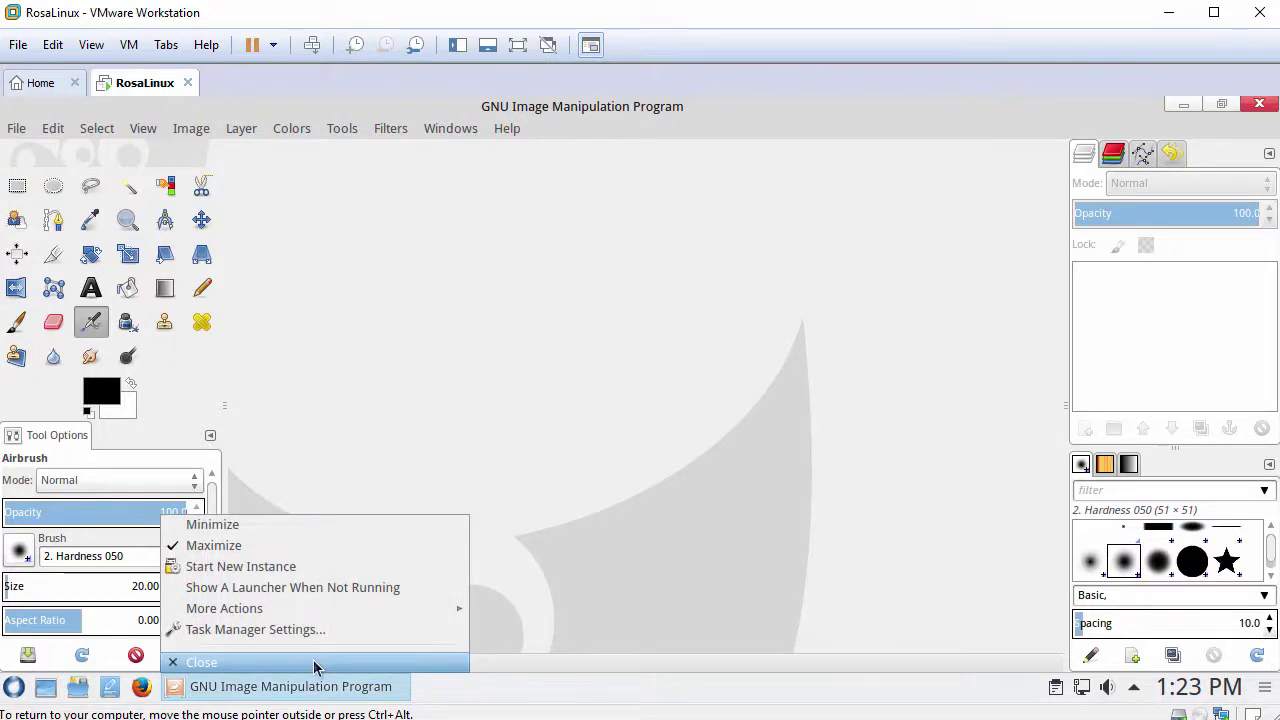
pyautogui.click(313, 666)
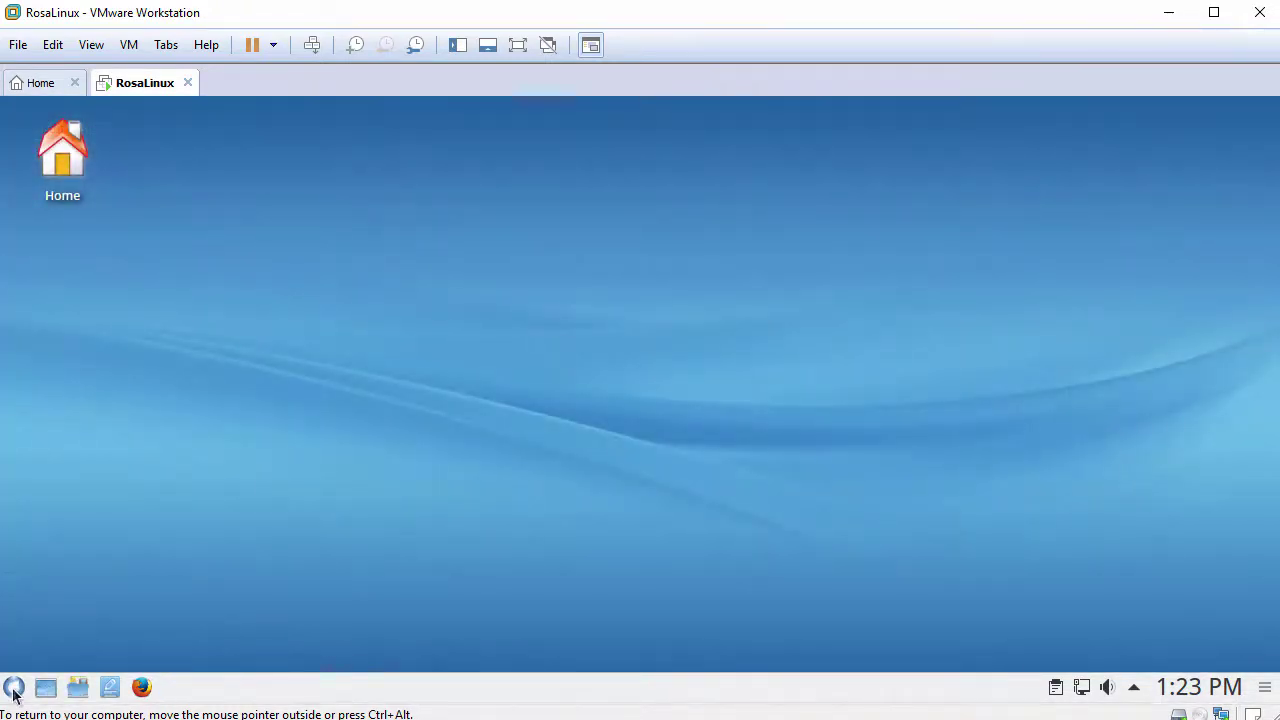
# Step: Launch and close ROSA Media Player, then bring up the guest's application menu
pyautogui.click(13, 688)
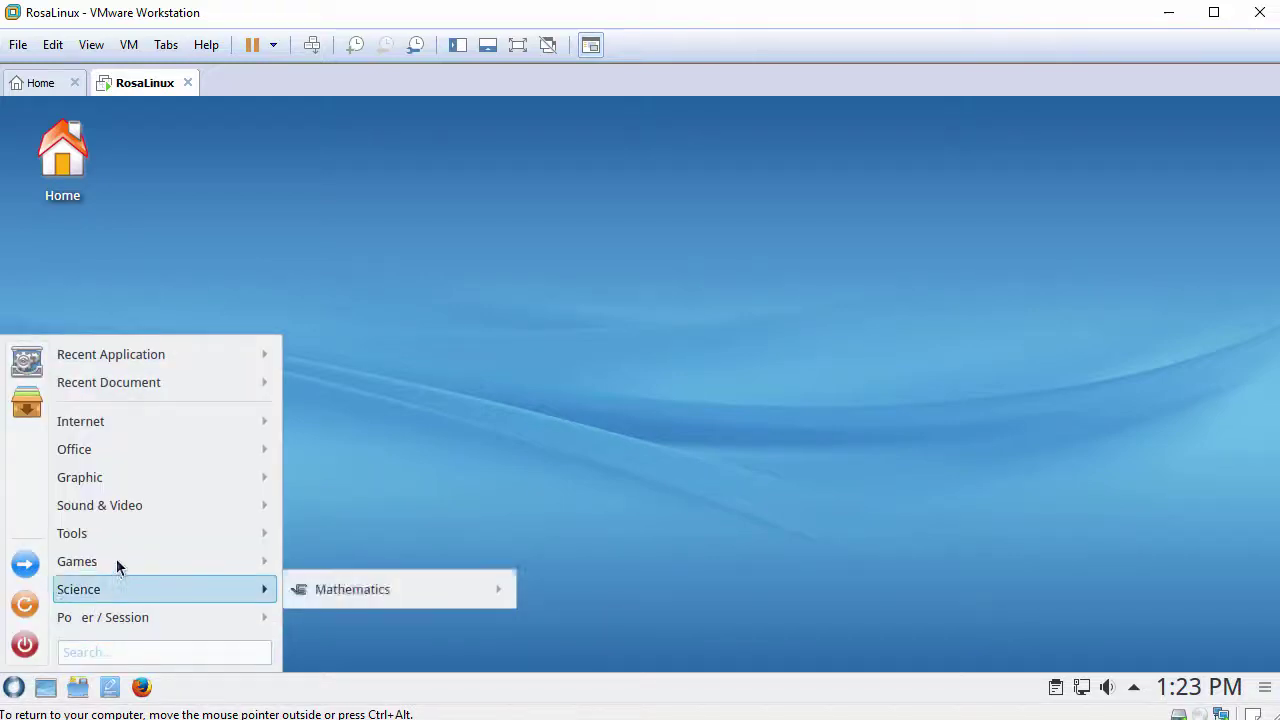
pyautogui.moveTo(130, 505)
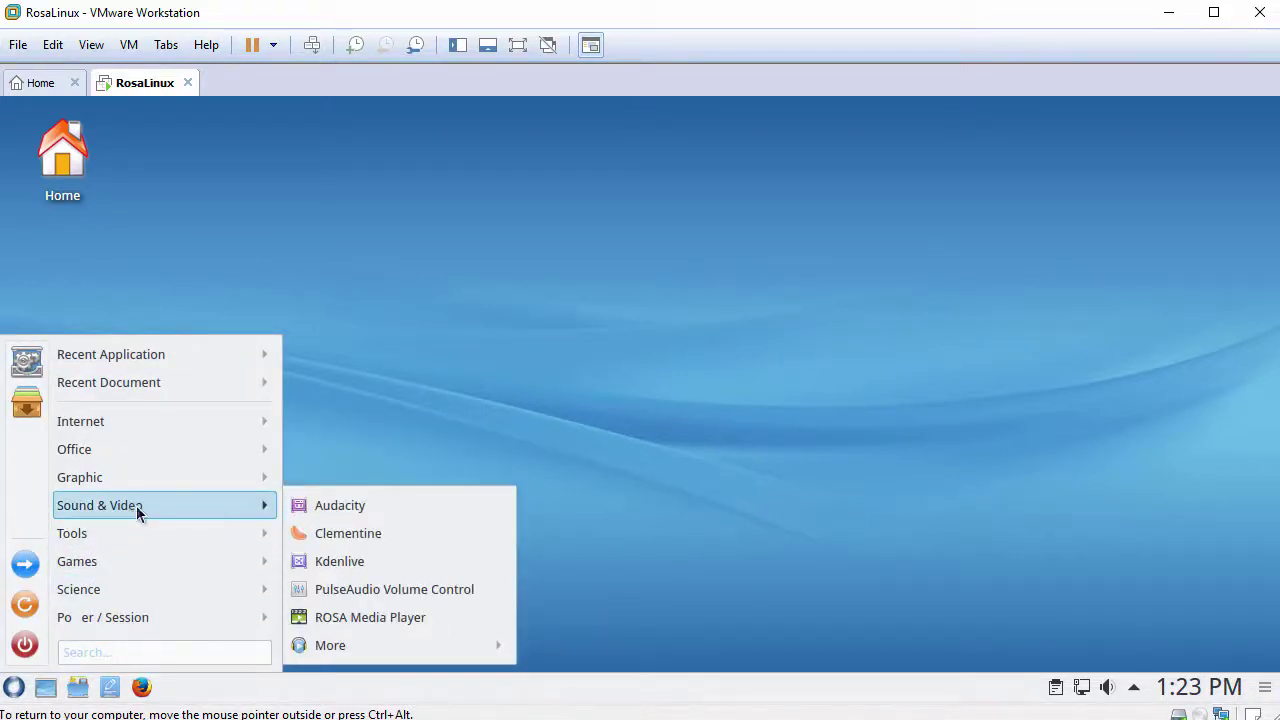
pyautogui.click(370, 617)
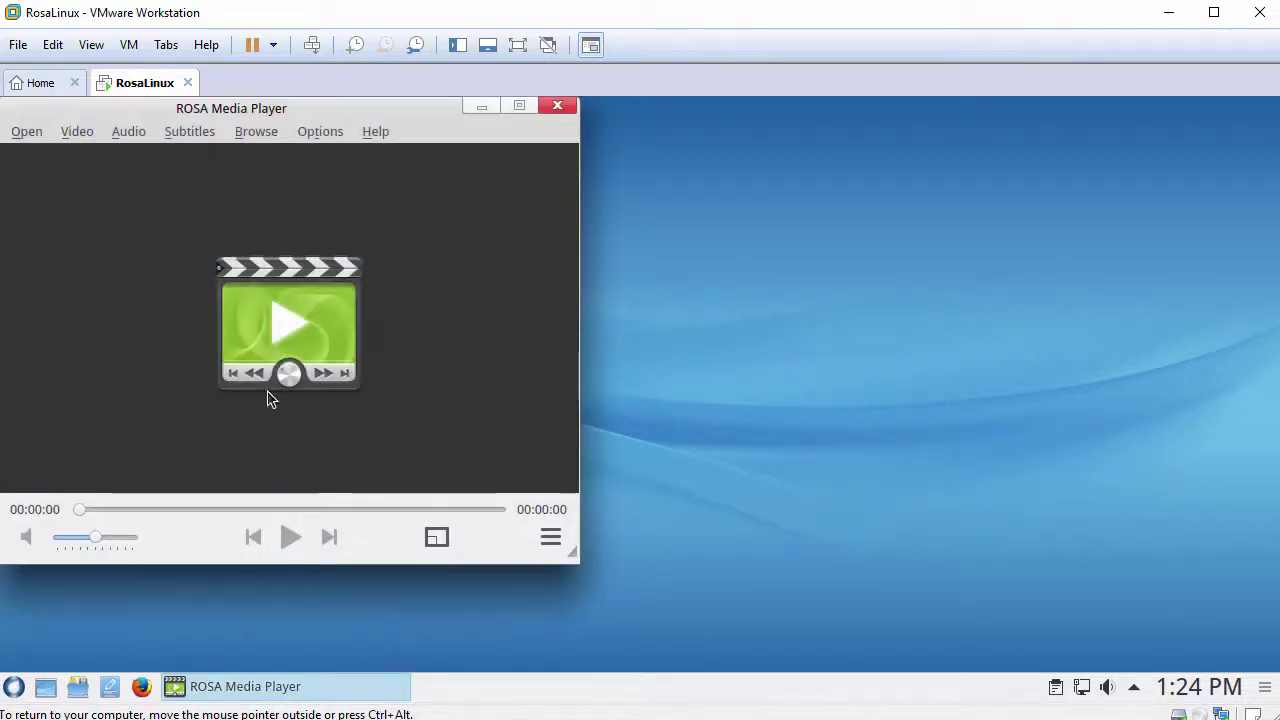
pyautogui.click(558, 106)
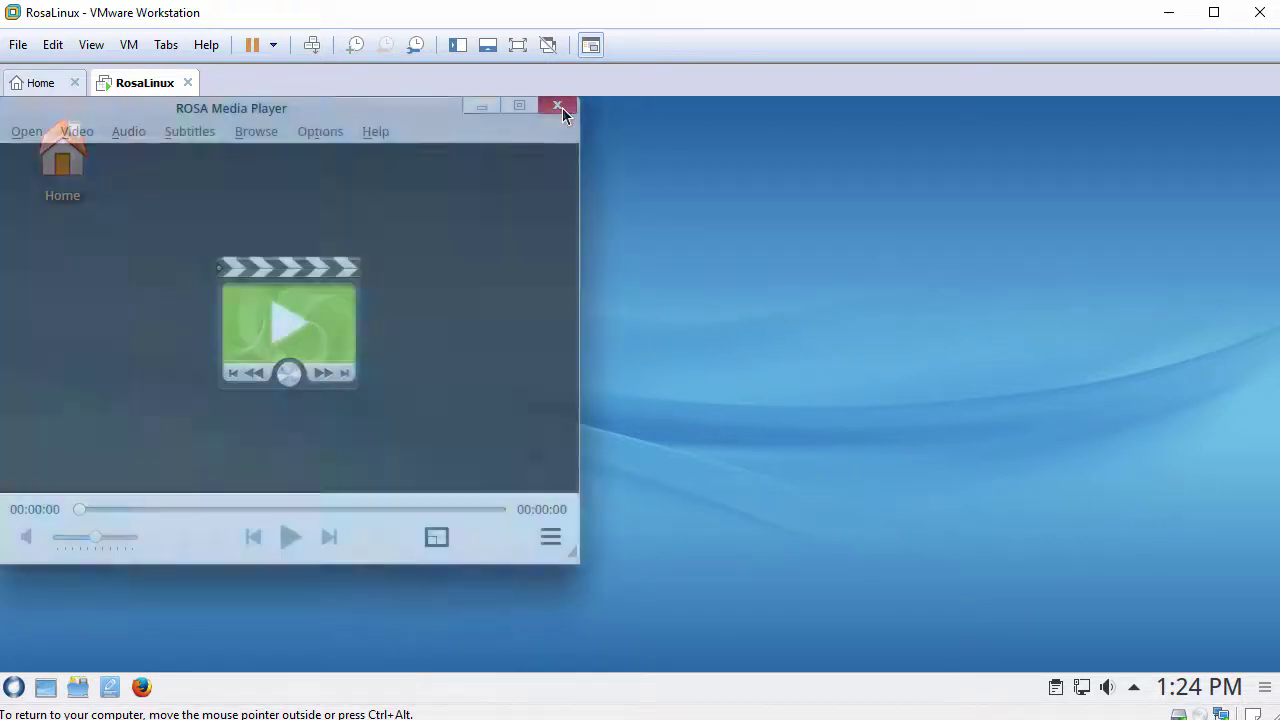
pyautogui.click(13, 687)
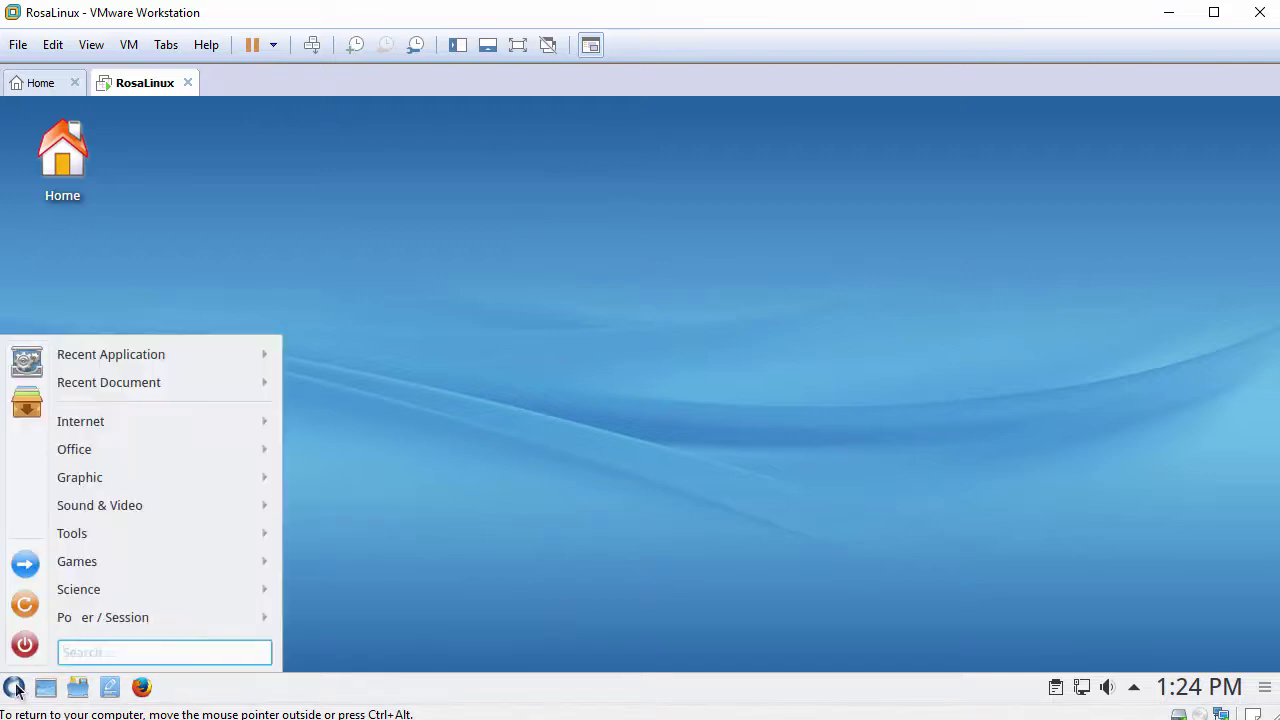
pyautogui.moveTo(134, 531)
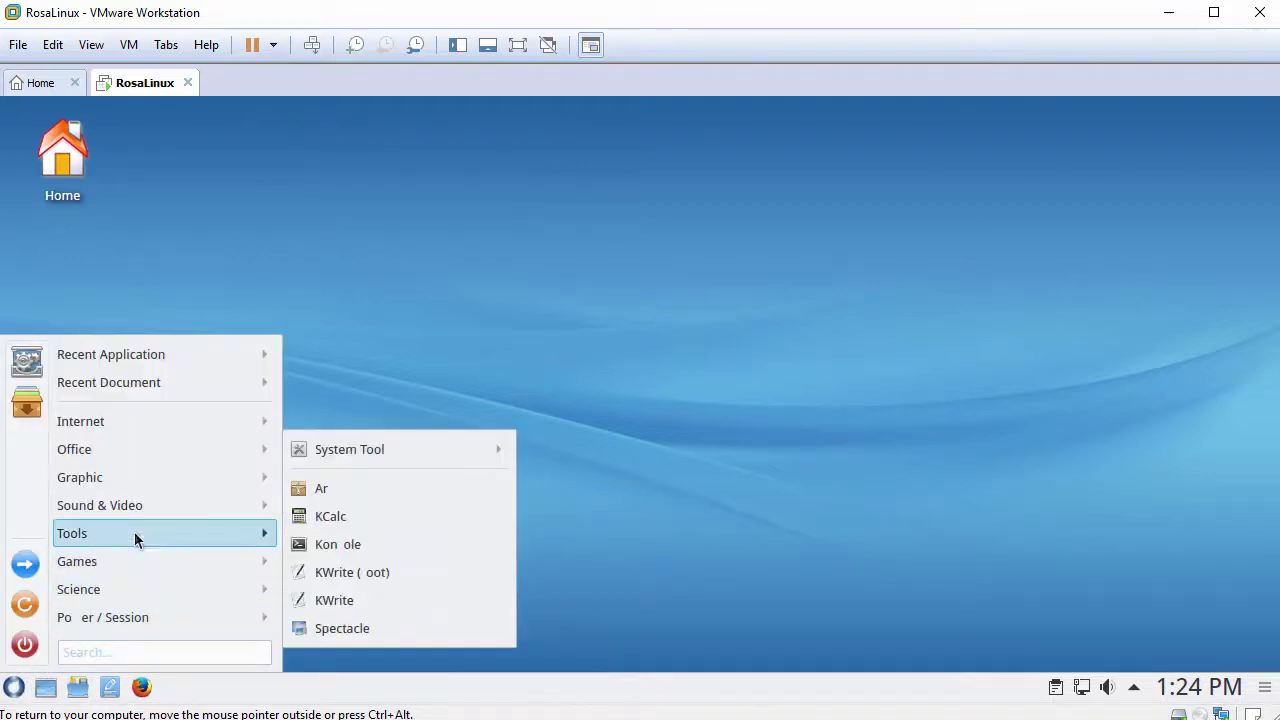
pyautogui.moveTo(407, 454)
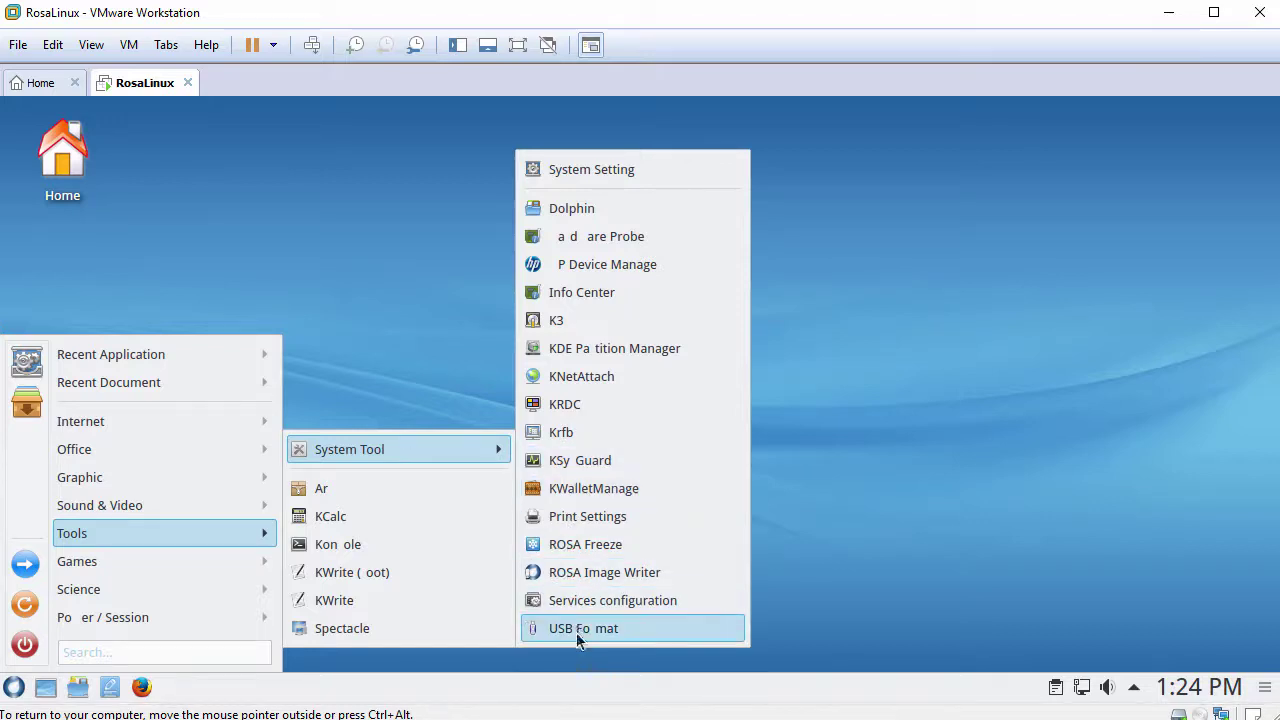
pyautogui.click(586, 172)
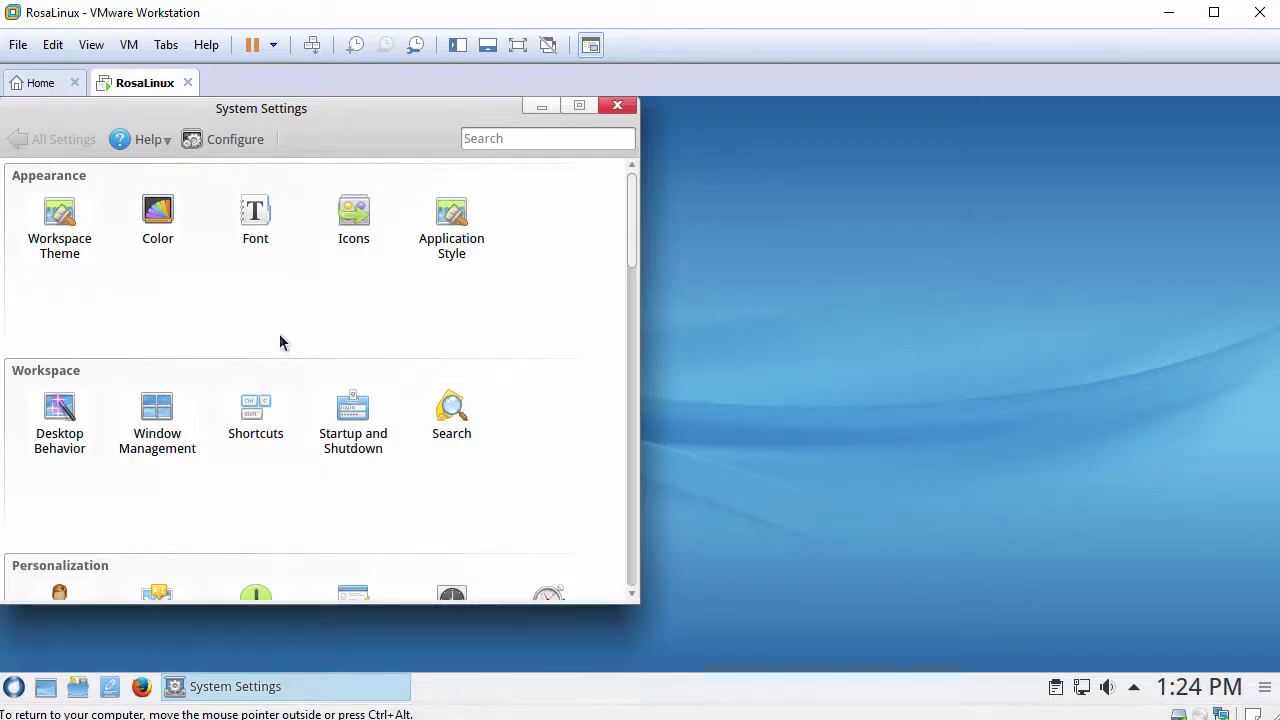
pyautogui.scroll(-1, 280, 343)
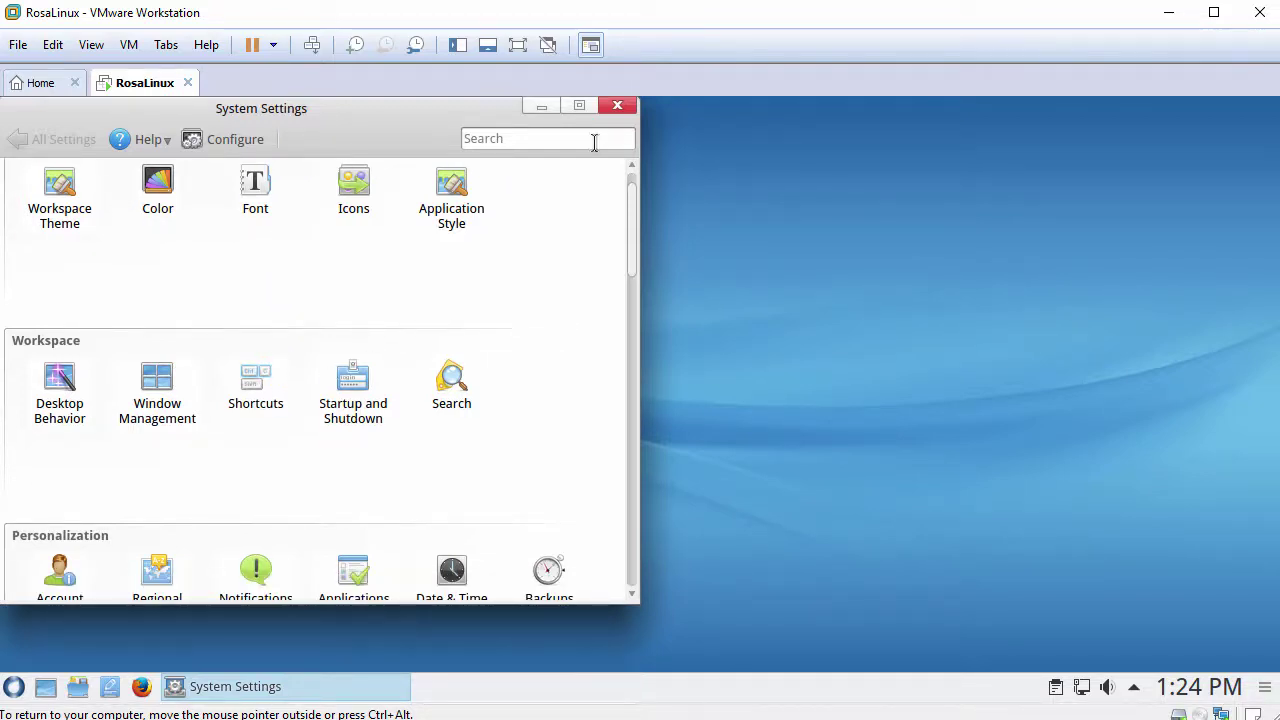
pyautogui.click(618, 107)
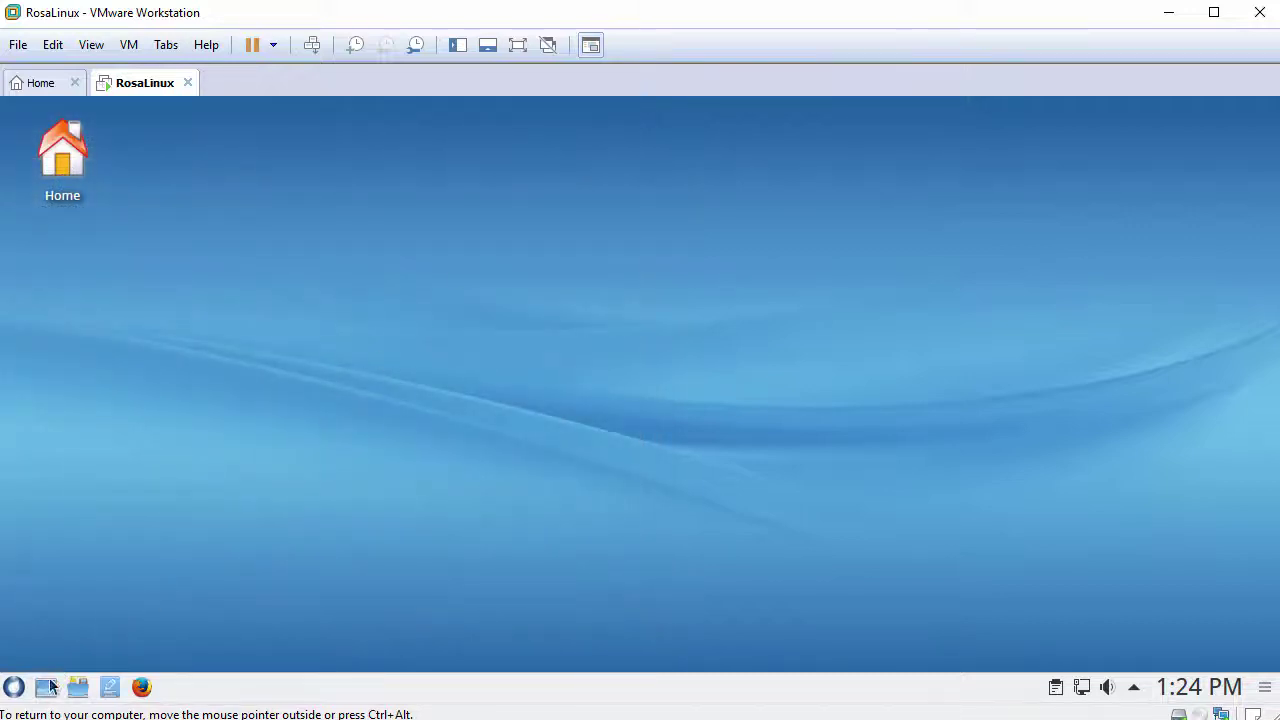
pyautogui.click(13, 687)
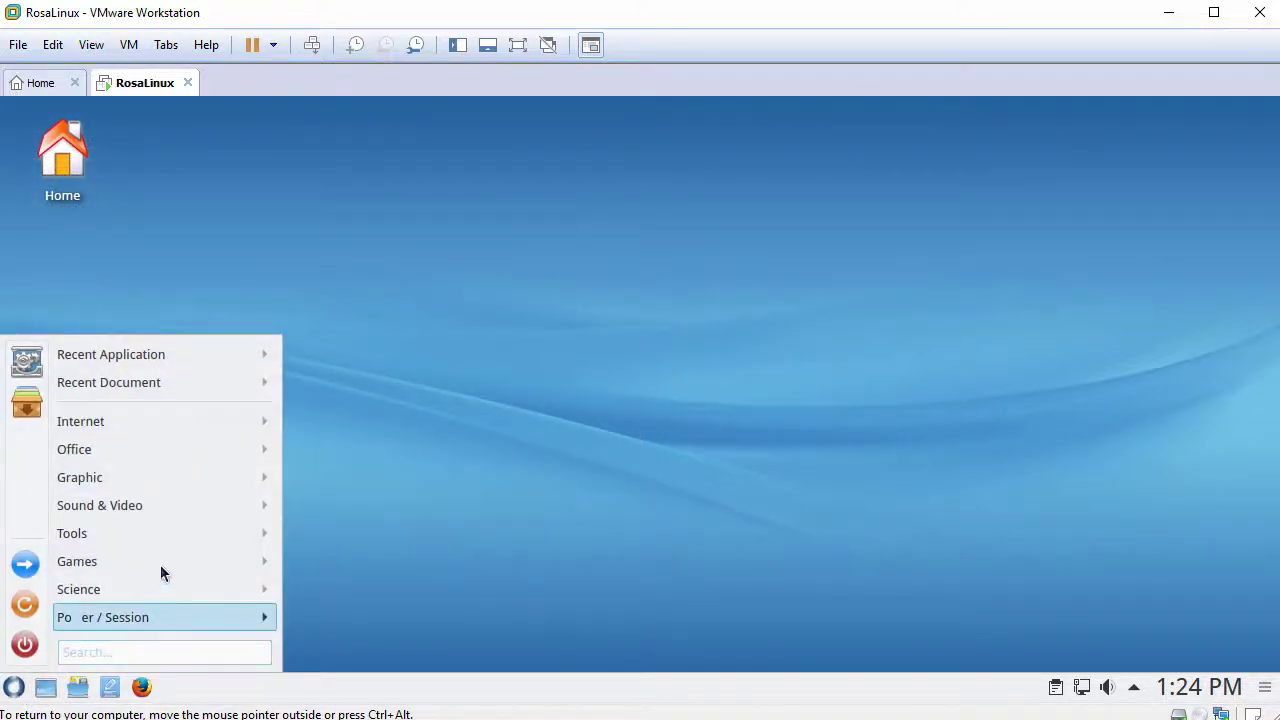
pyautogui.moveTo(180, 531)
pyautogui.moveTo(403, 449)
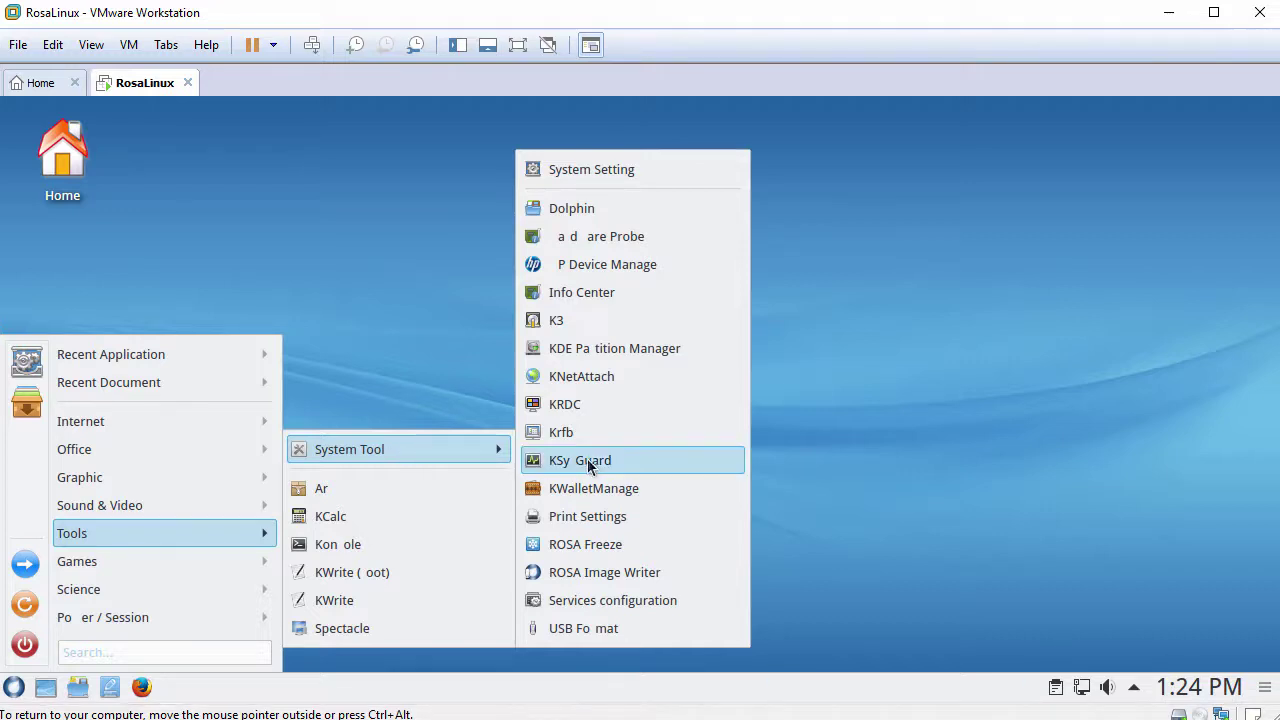
pyautogui.click(610, 606)
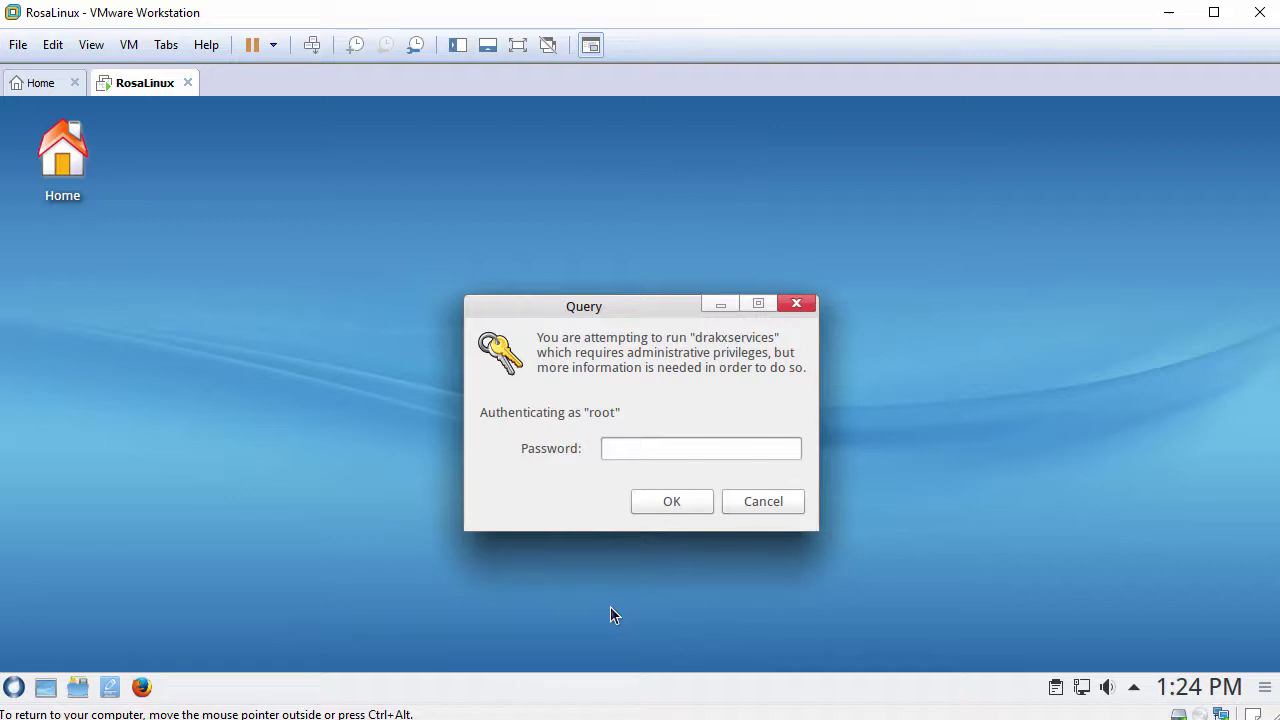
pyautogui.write('**********')
pyautogui.press('Return')
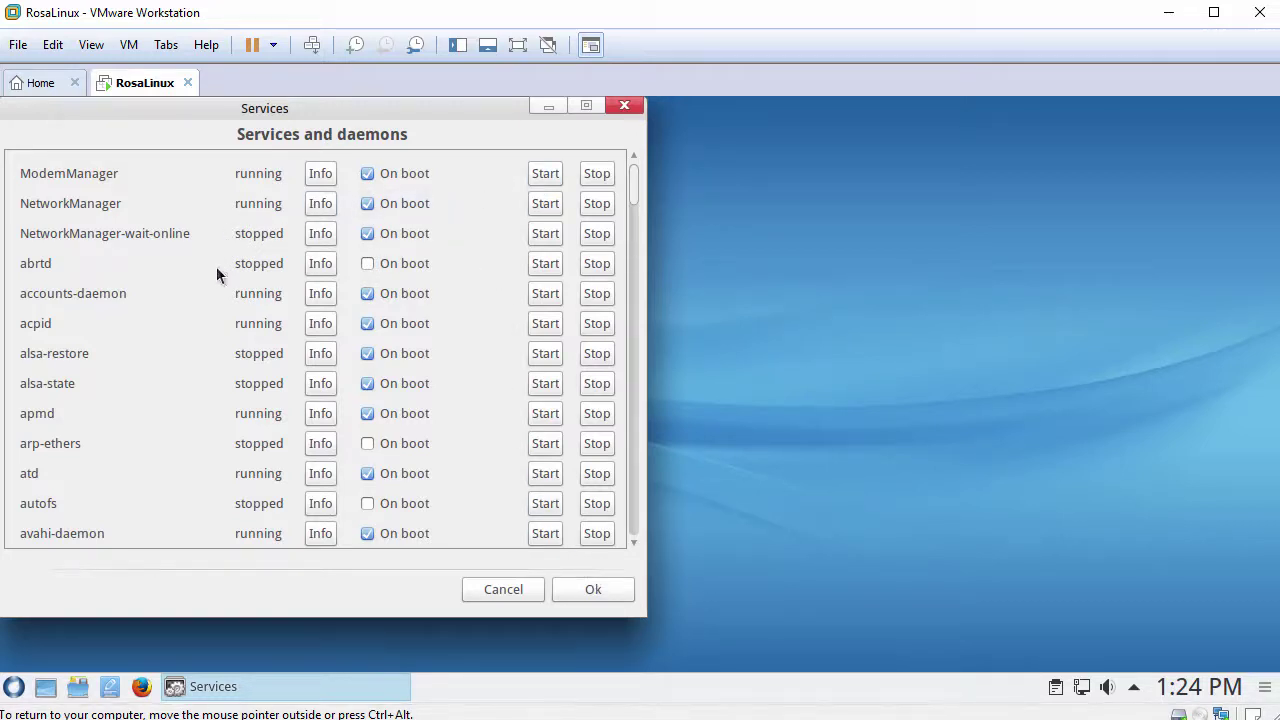
pyautogui.scroll(-5, 217, 285)
pyautogui.scroll(-10, 232, 355)
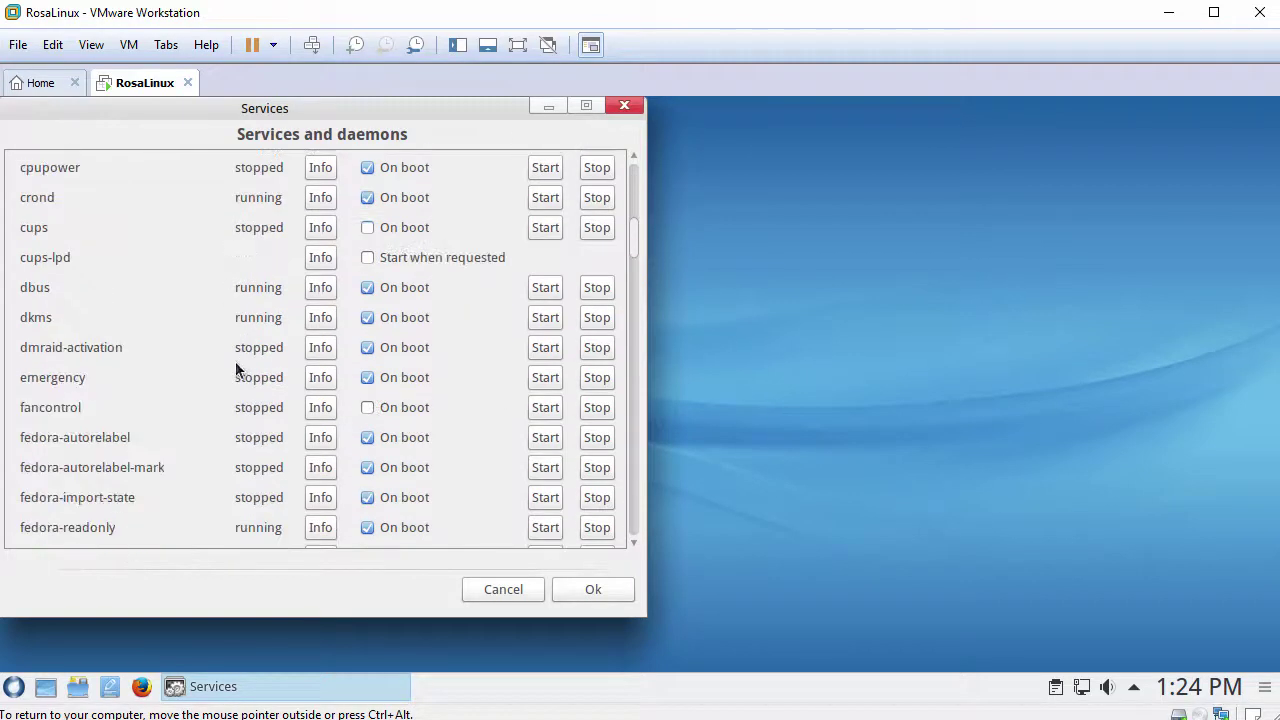
pyautogui.scroll(-4, 233, 374)
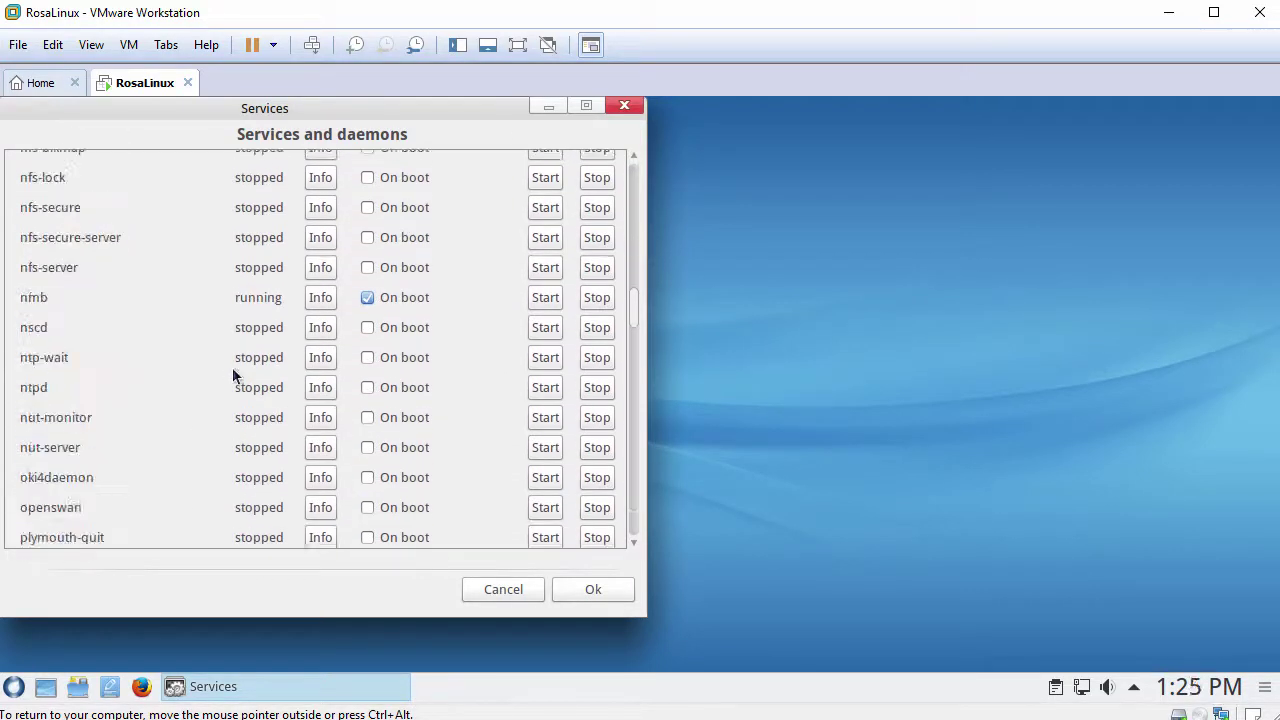
pyautogui.scroll(-7, 232, 374)
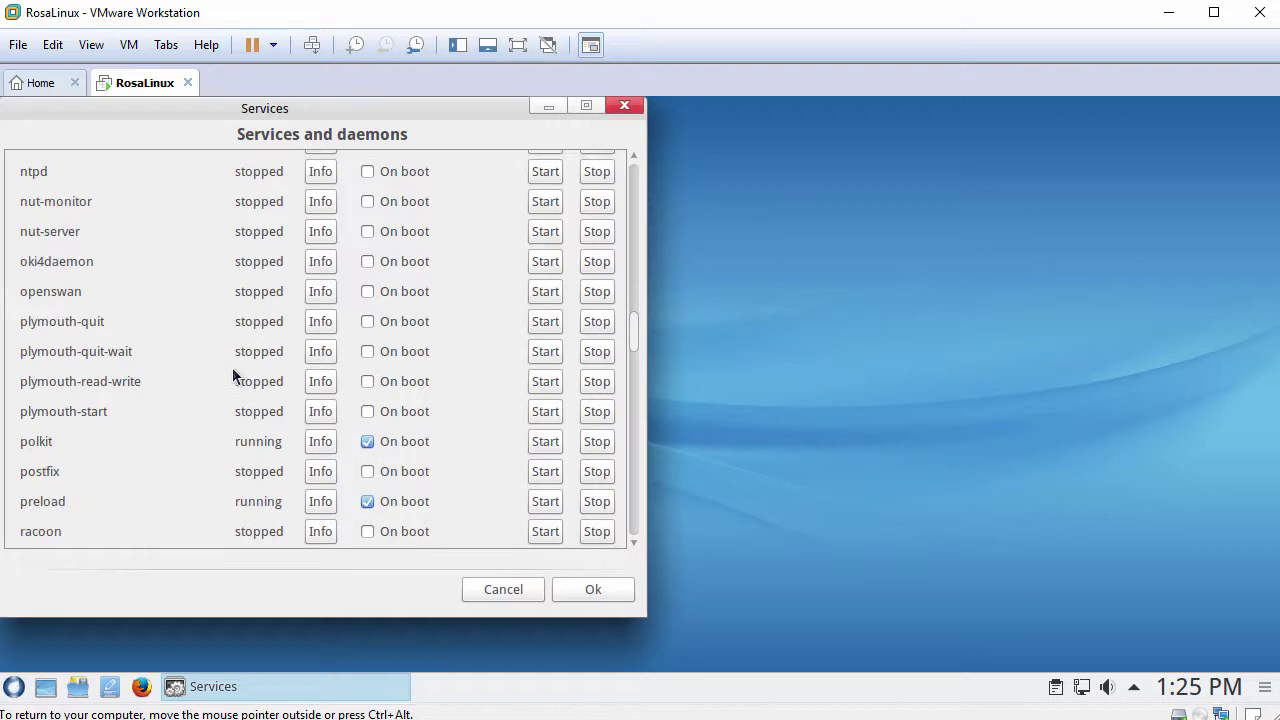
pyautogui.scroll(-4, 232, 370)
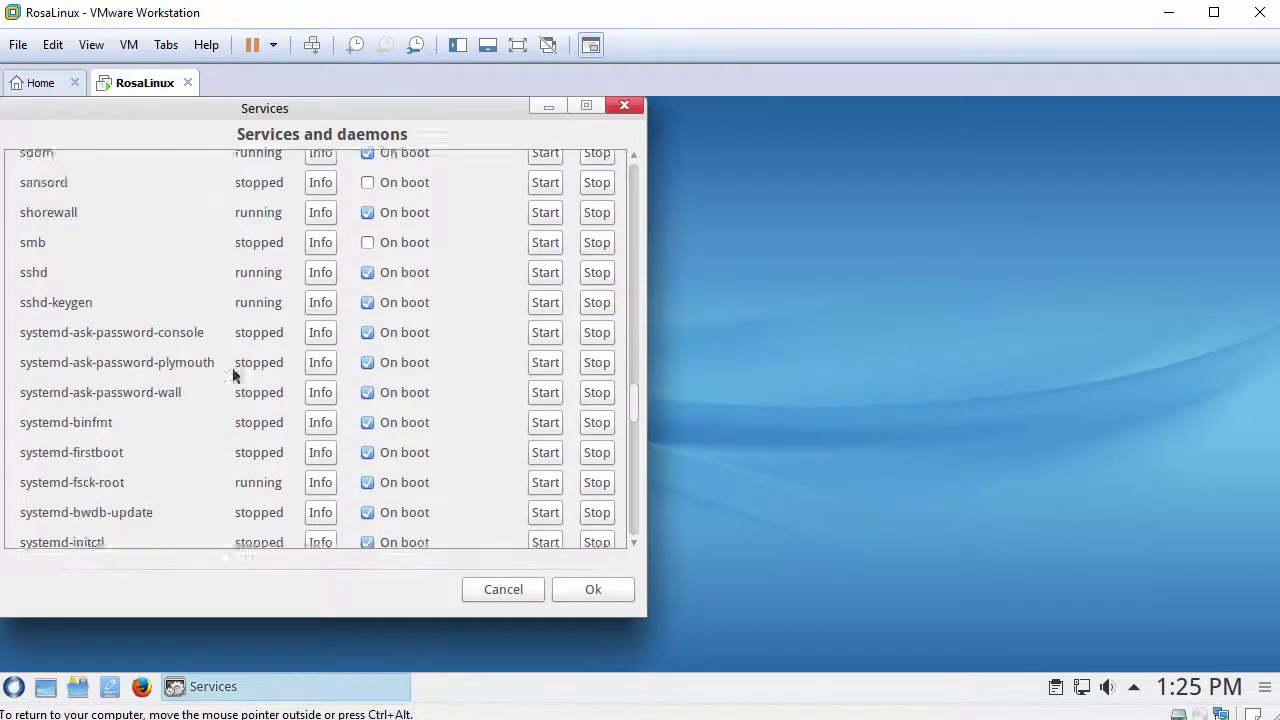
pyautogui.scroll(-7, 232, 370)
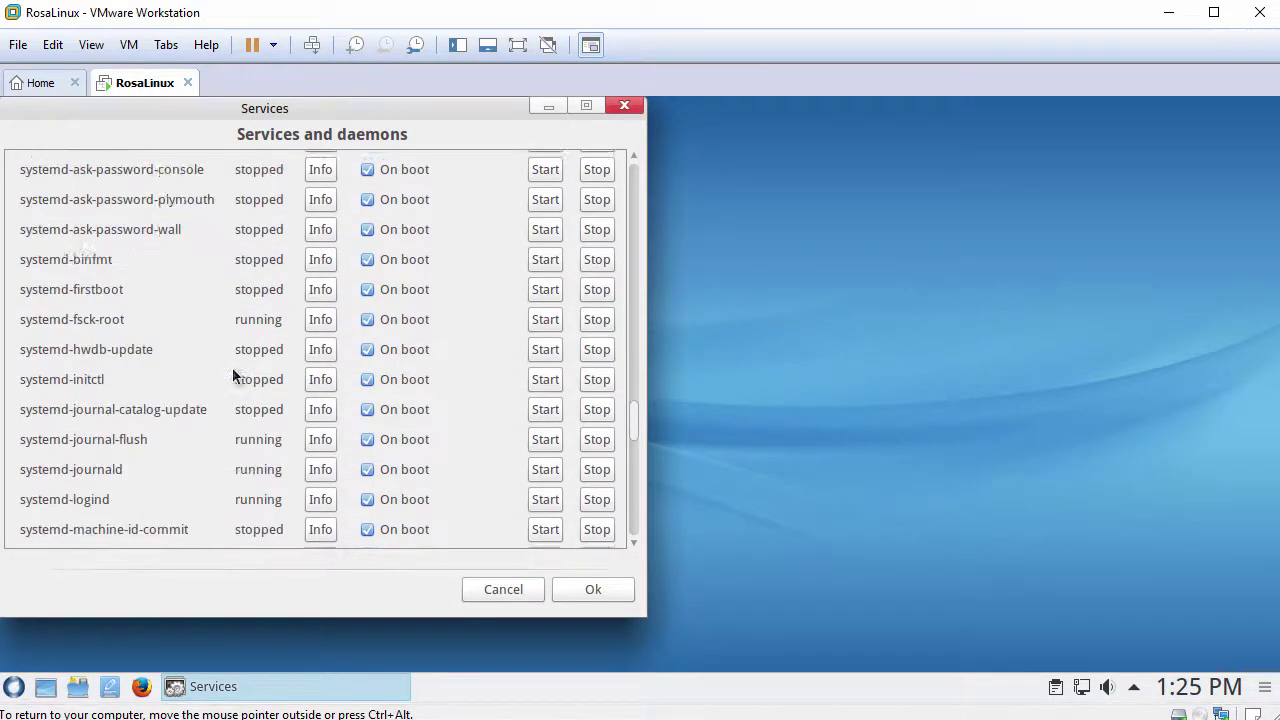
pyautogui.scroll(-7, 232, 374)
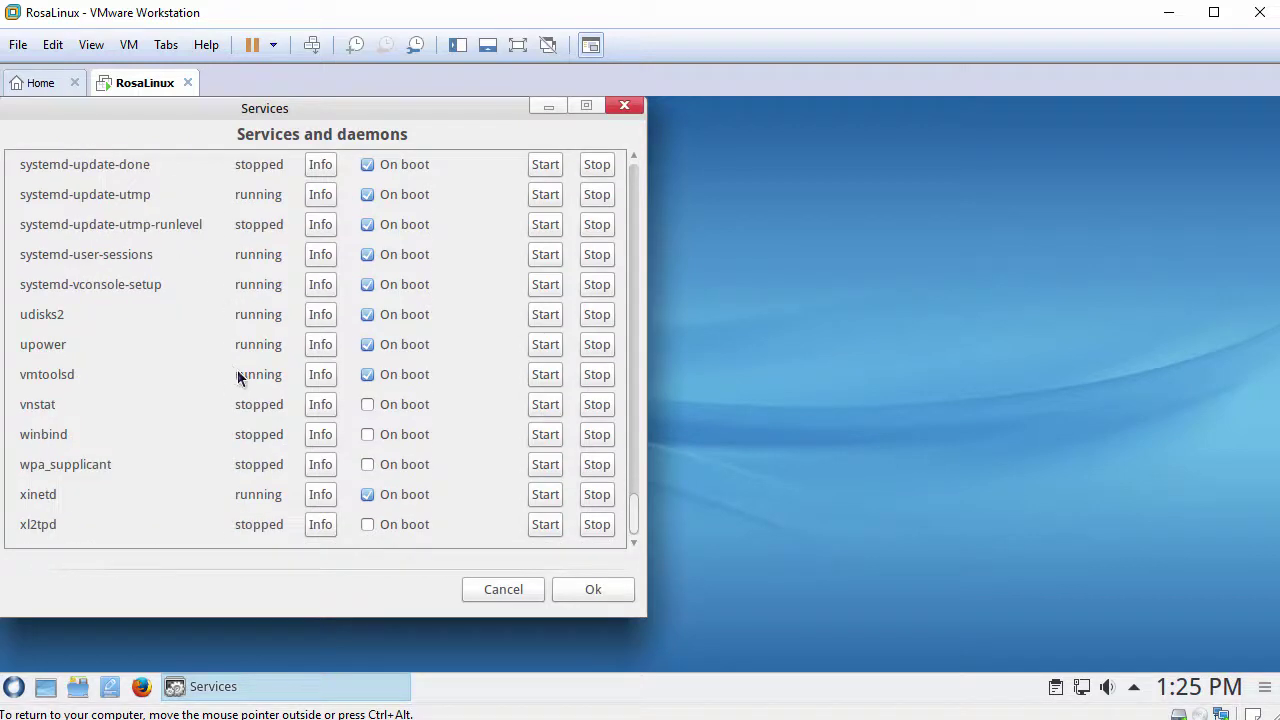
pyautogui.click(326, 378)
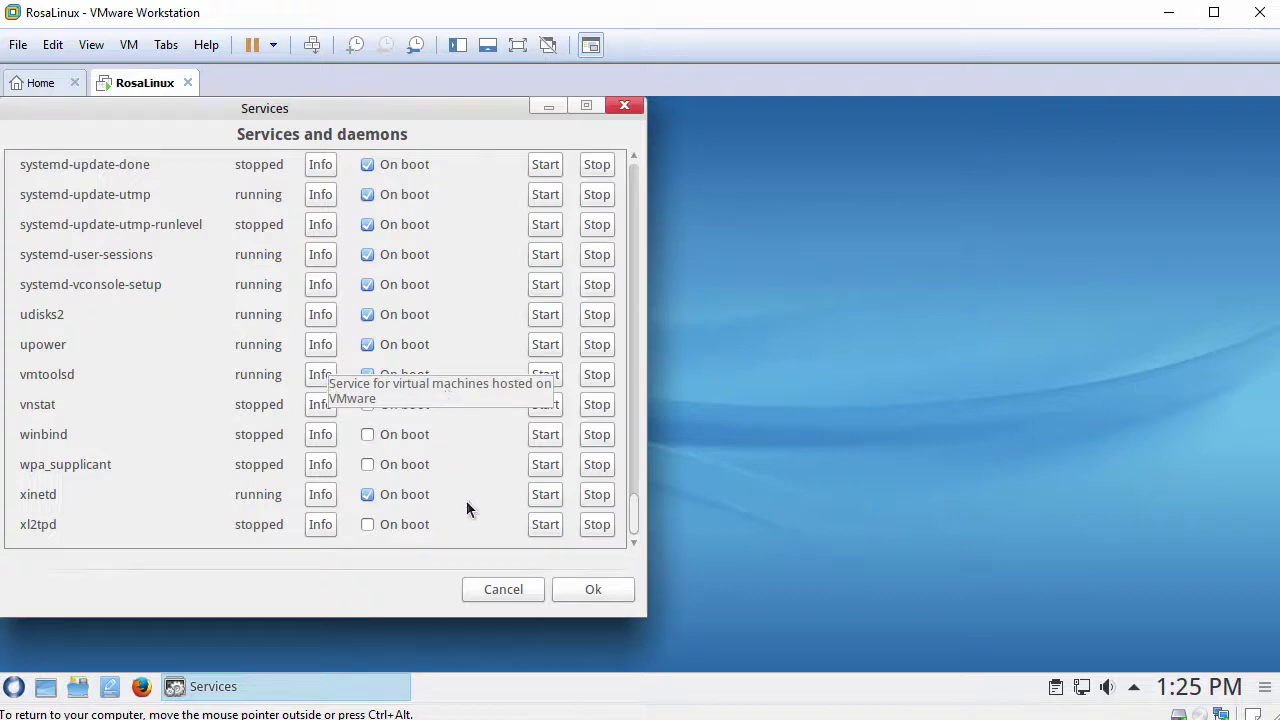
pyautogui.click(503, 589)
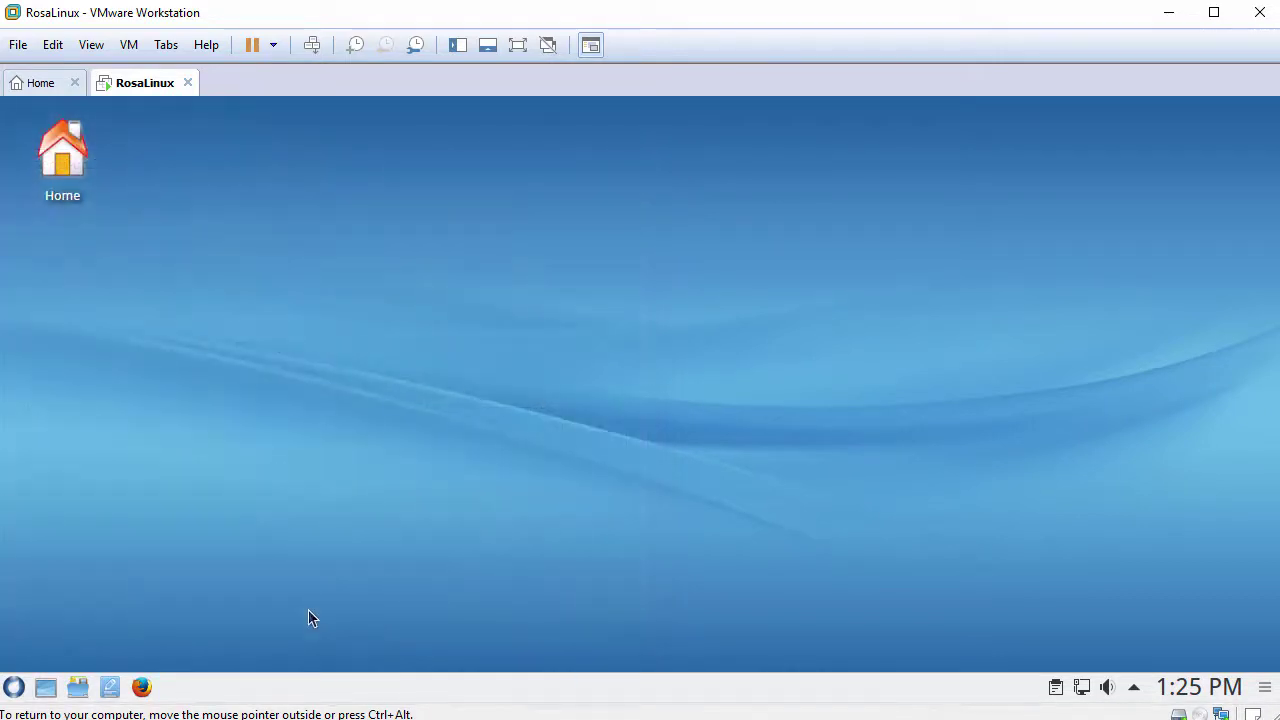
pyautogui.click(13, 687)
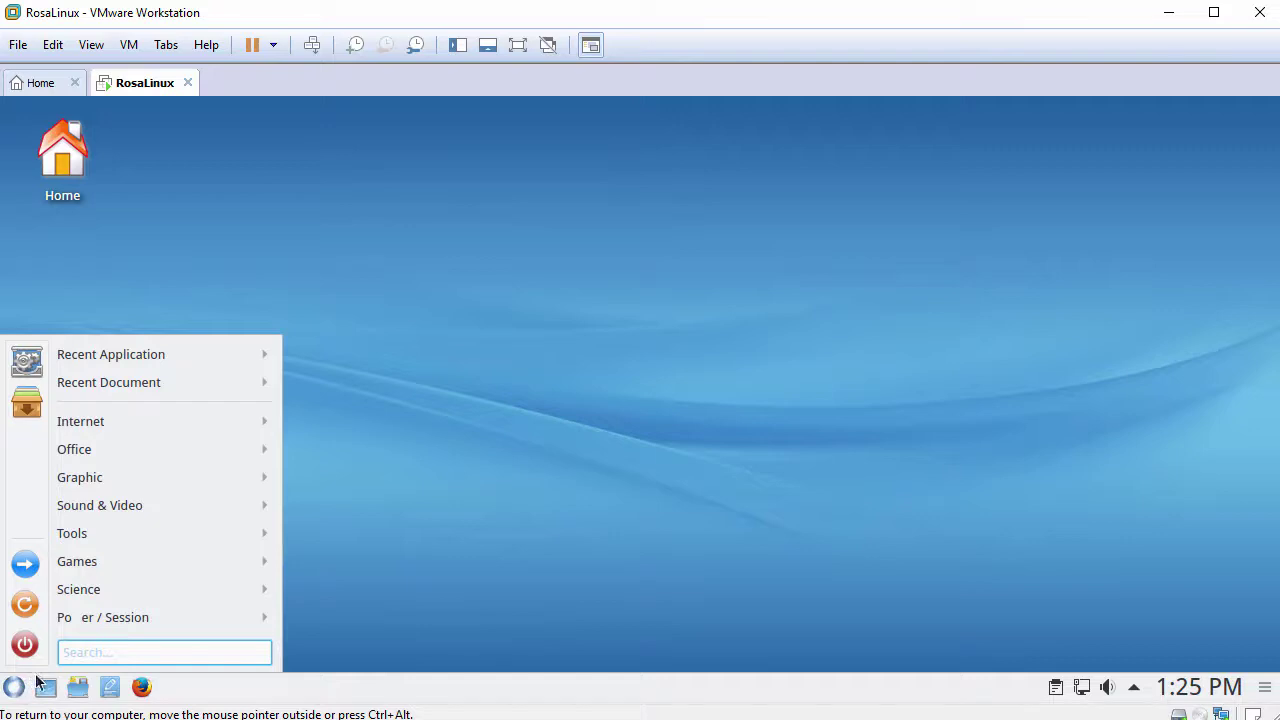
pyautogui.moveTo(133, 539)
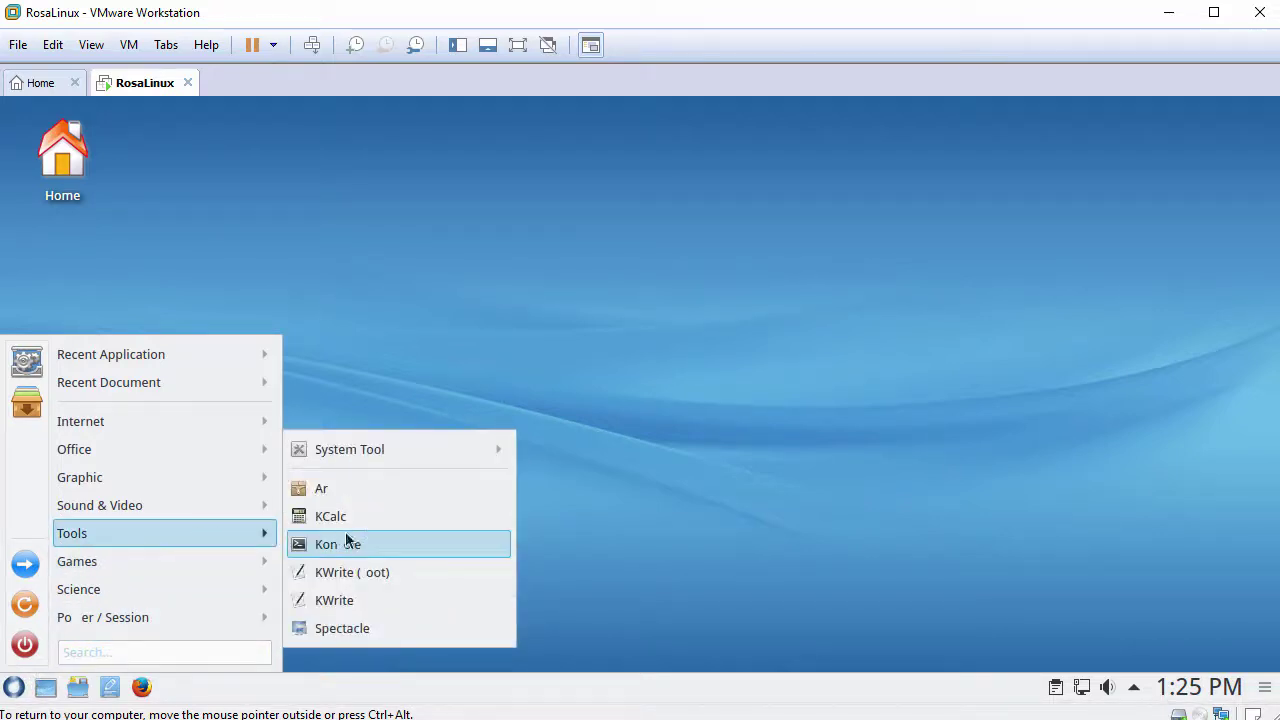
pyautogui.moveTo(365, 445)
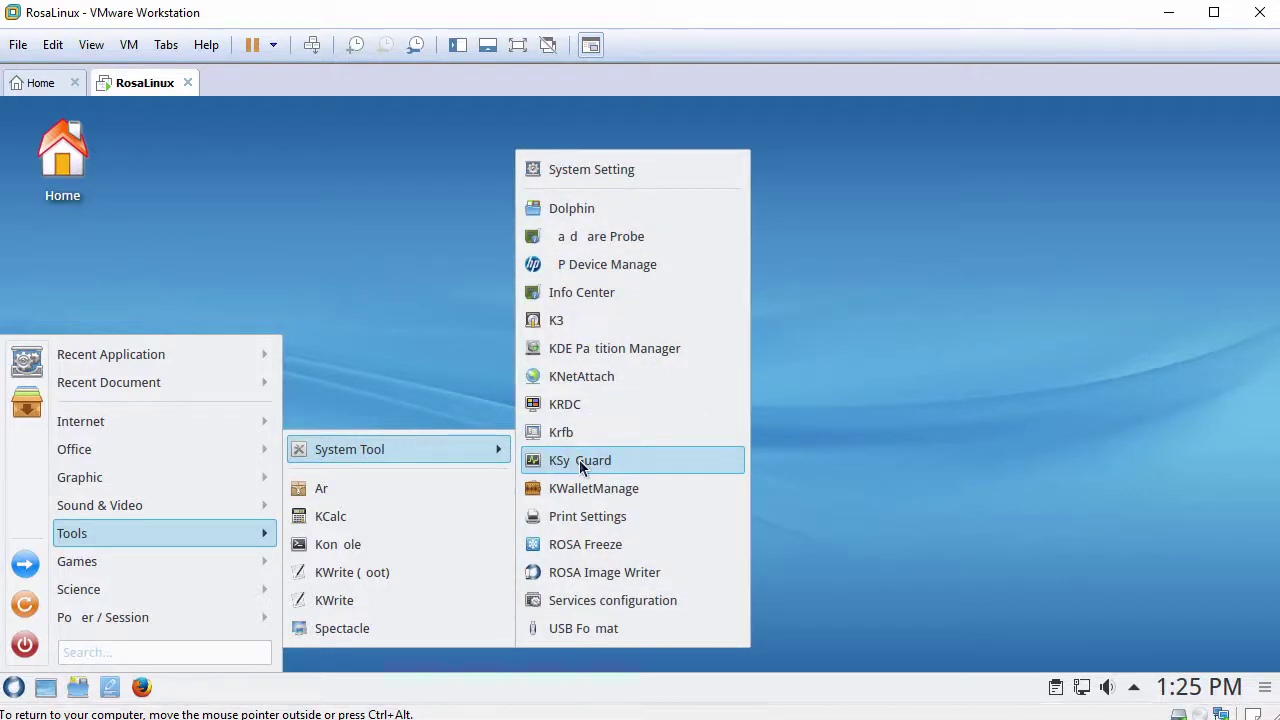
pyautogui.click(580, 463)
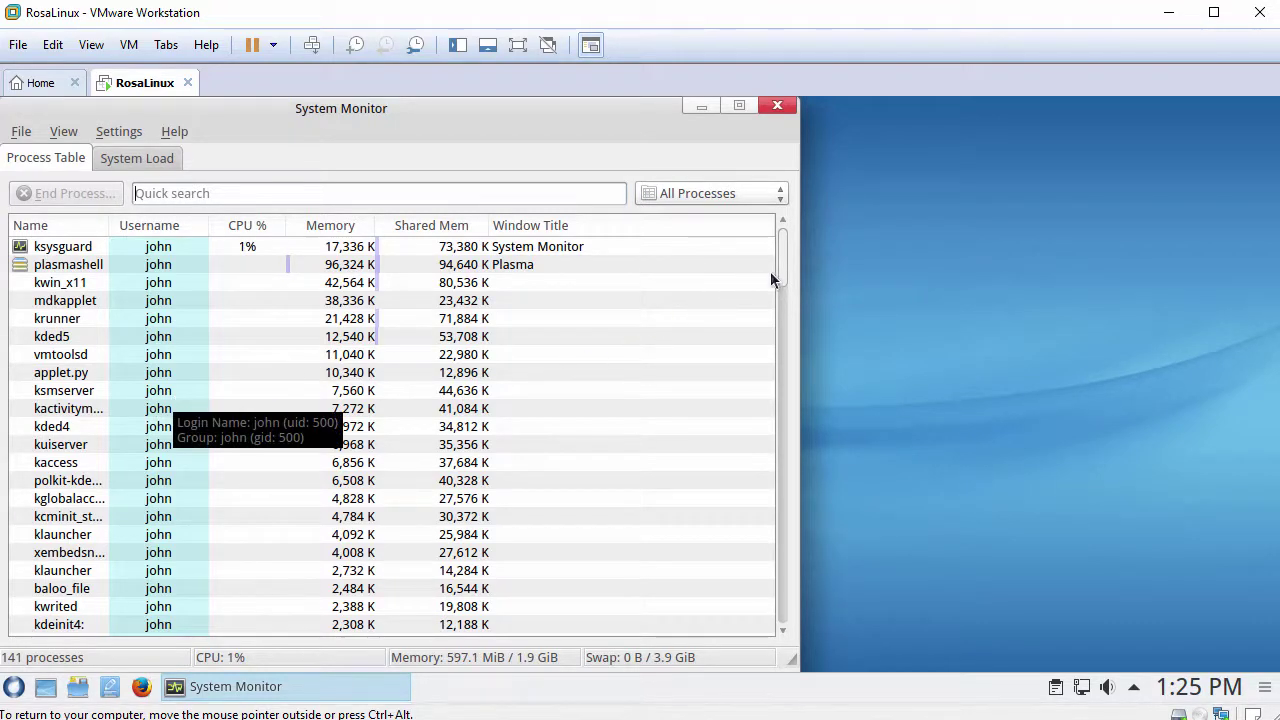
pyautogui.moveTo(781, 265)
pyautogui.mouseDown()
pyautogui.moveTo(780, 337)
pyautogui.moveTo(781, 252)
pyautogui.mouseUp()
pyautogui.click(131, 162)
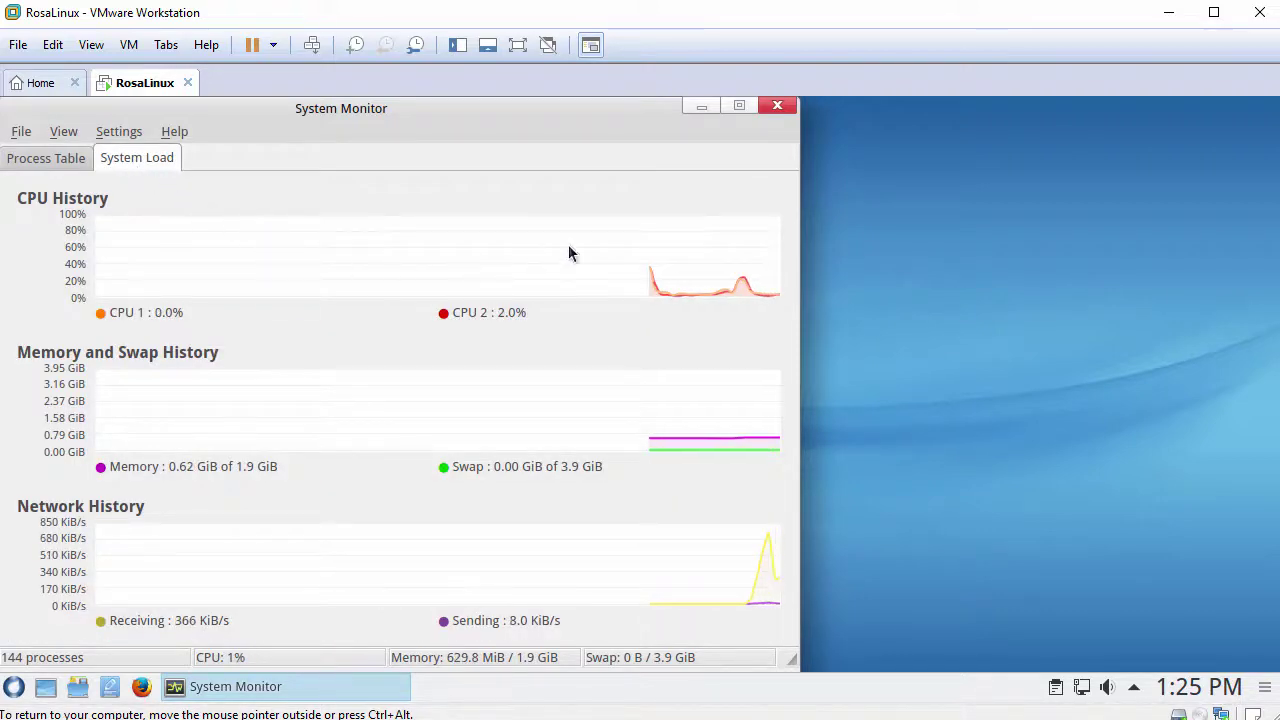
pyautogui.click(776, 109)
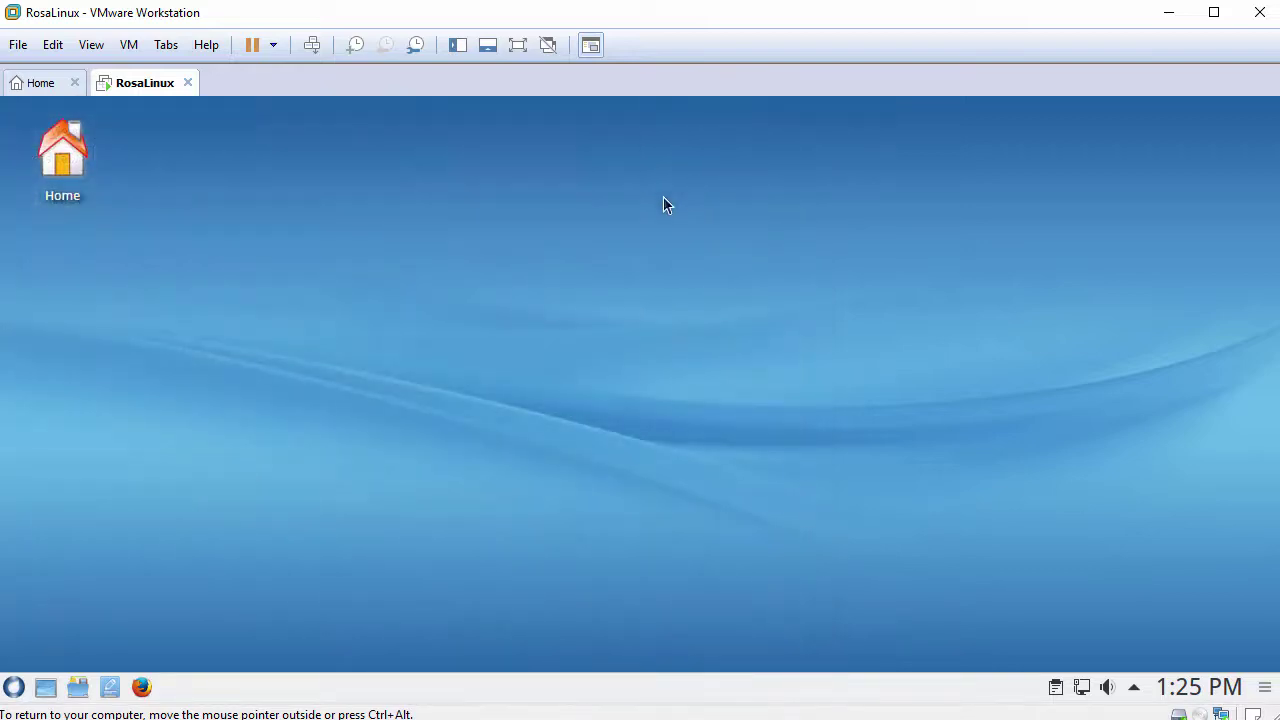
pyautogui.rightClick(509, 241)
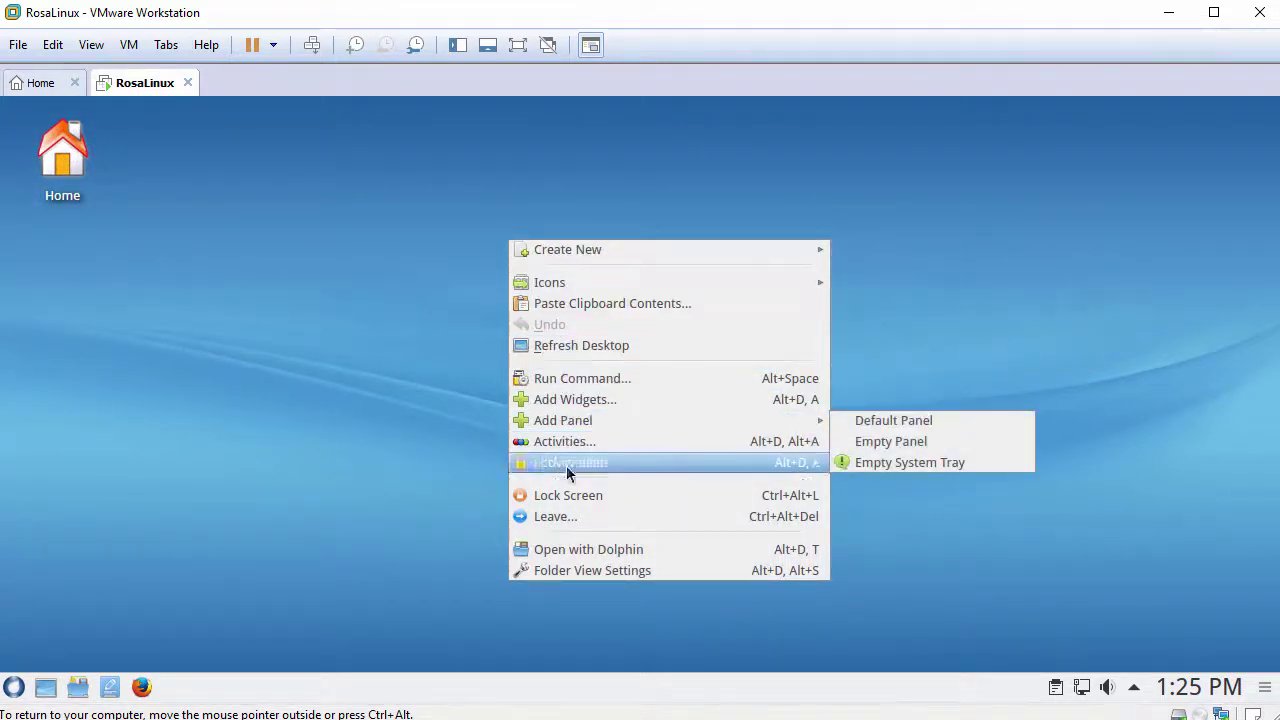
pyautogui.click(581, 569)
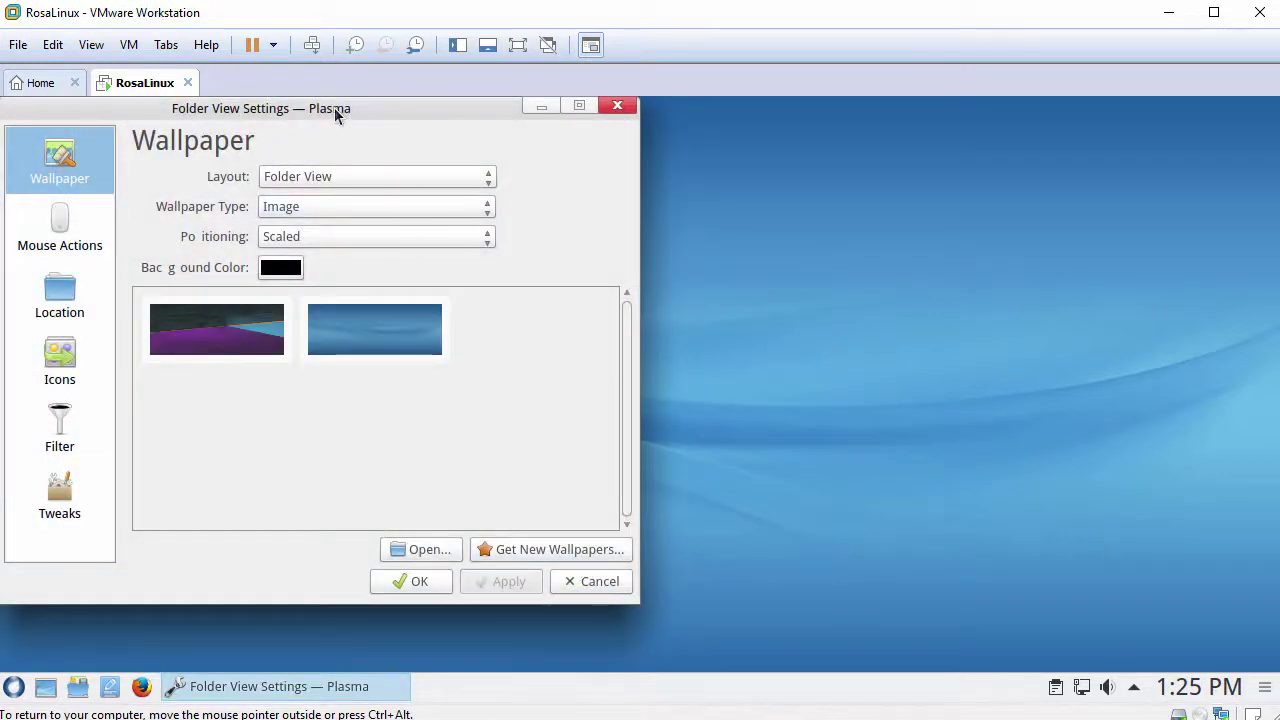
pyautogui.moveTo(337, 112); pyautogui.dragTo(487, 145)
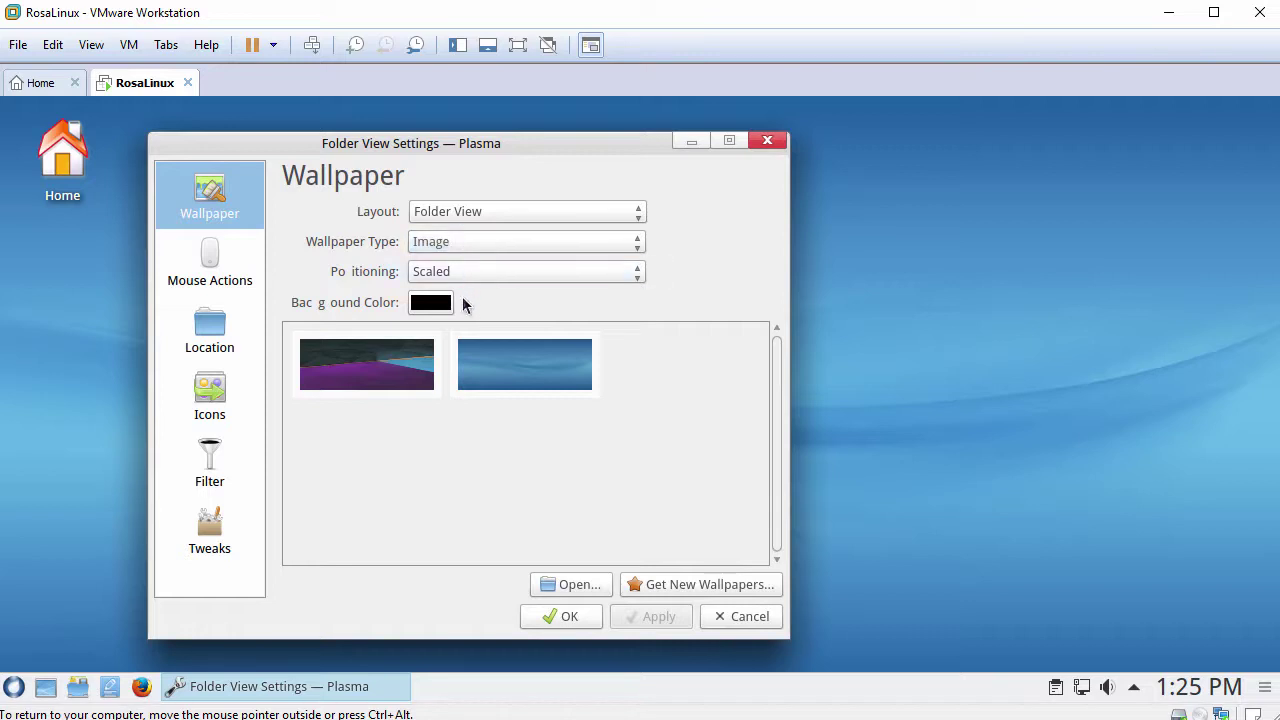
pyautogui.click(366, 373)
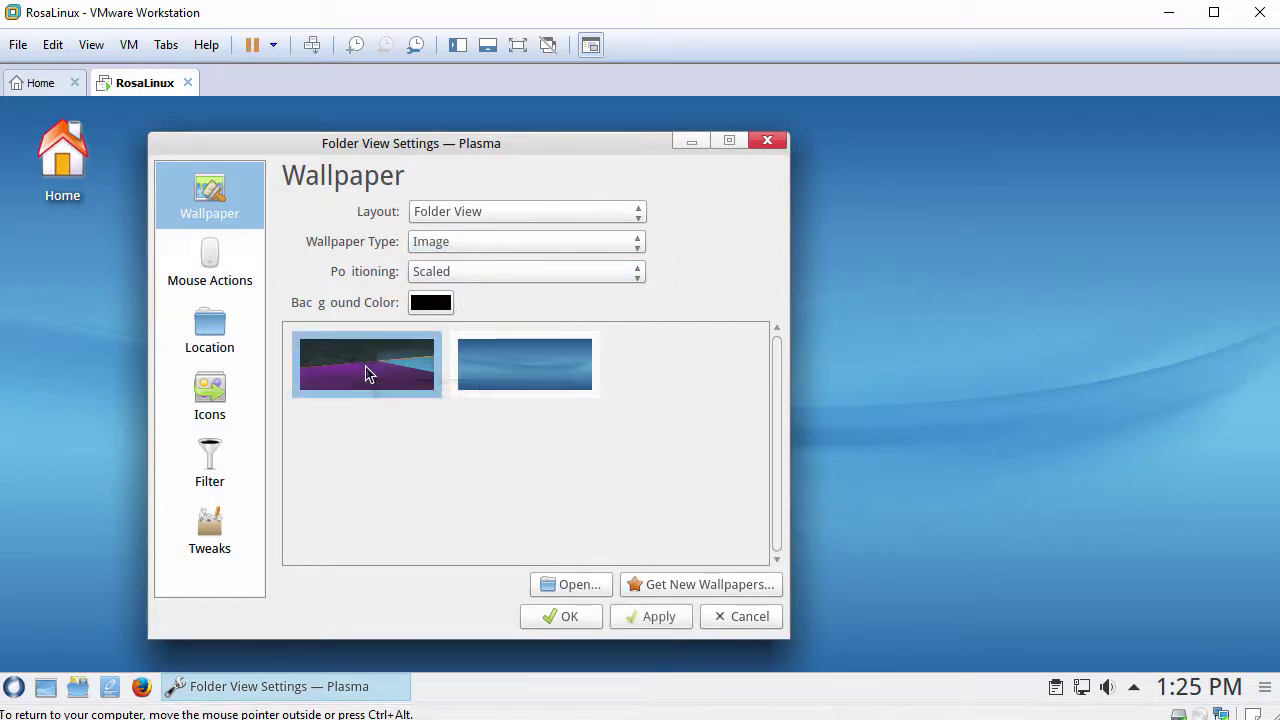
pyautogui.click(525, 376)
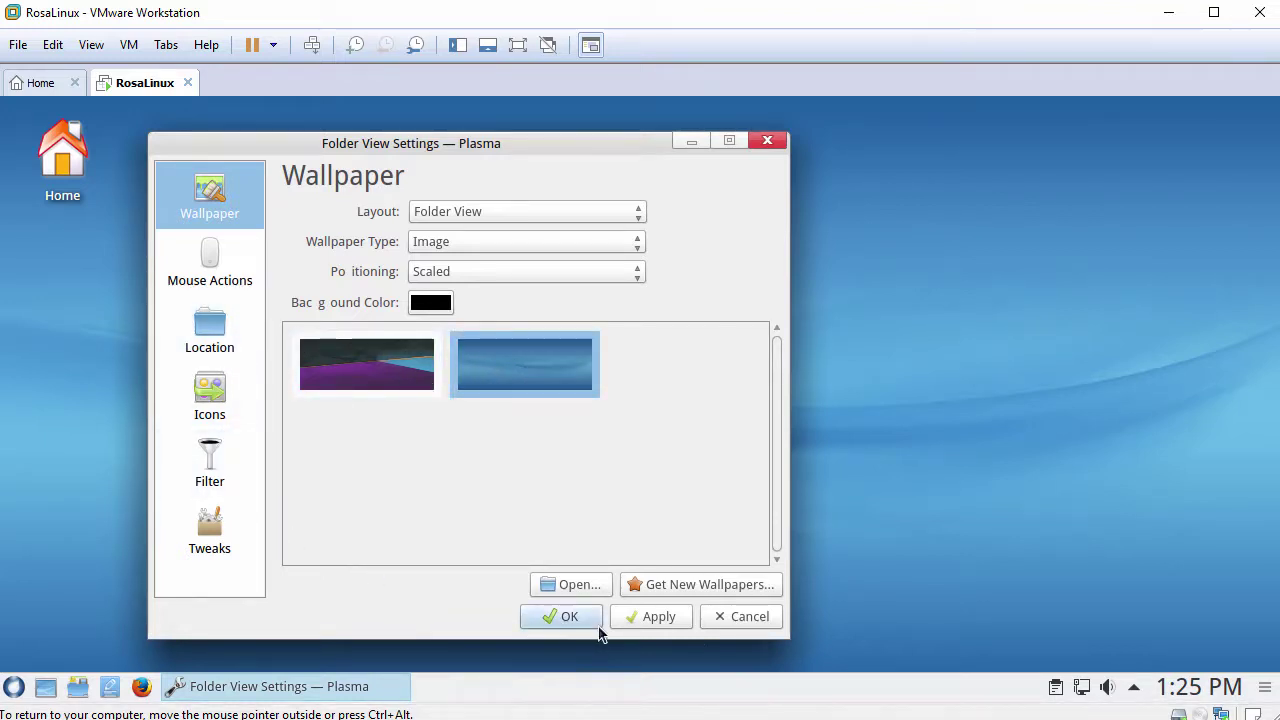
pyautogui.click(748, 616)
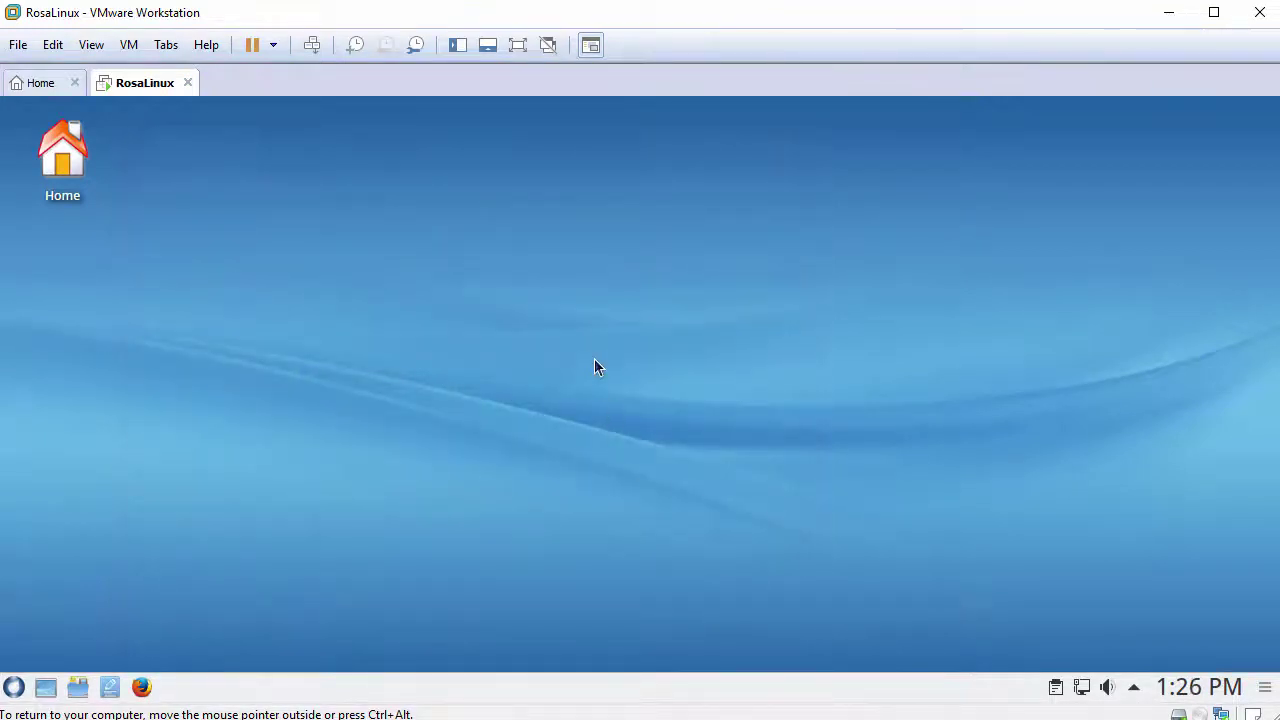